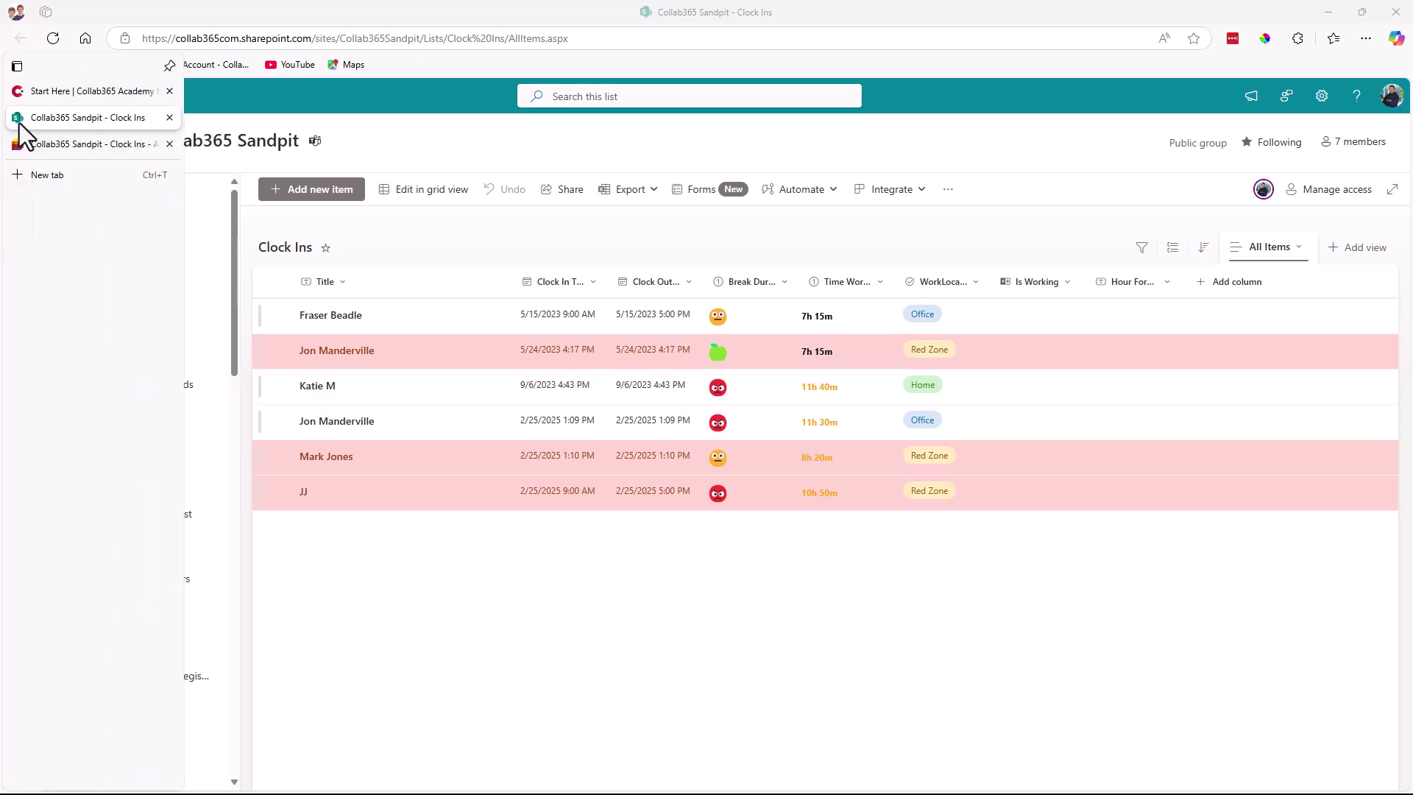
Show the unformatted Clock Ins list in the Collab365 Sandpit site
click(26, 144)
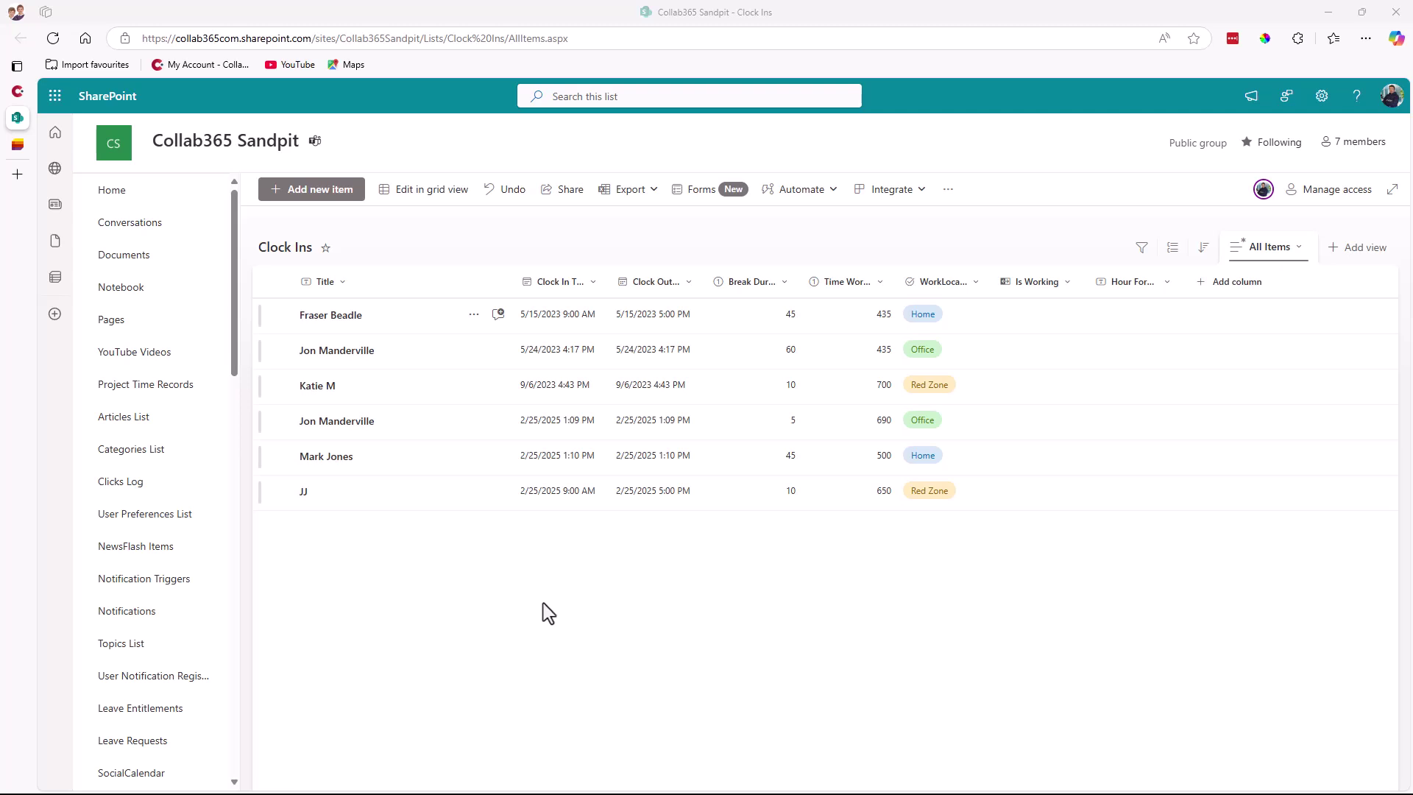
click(1398, 39)
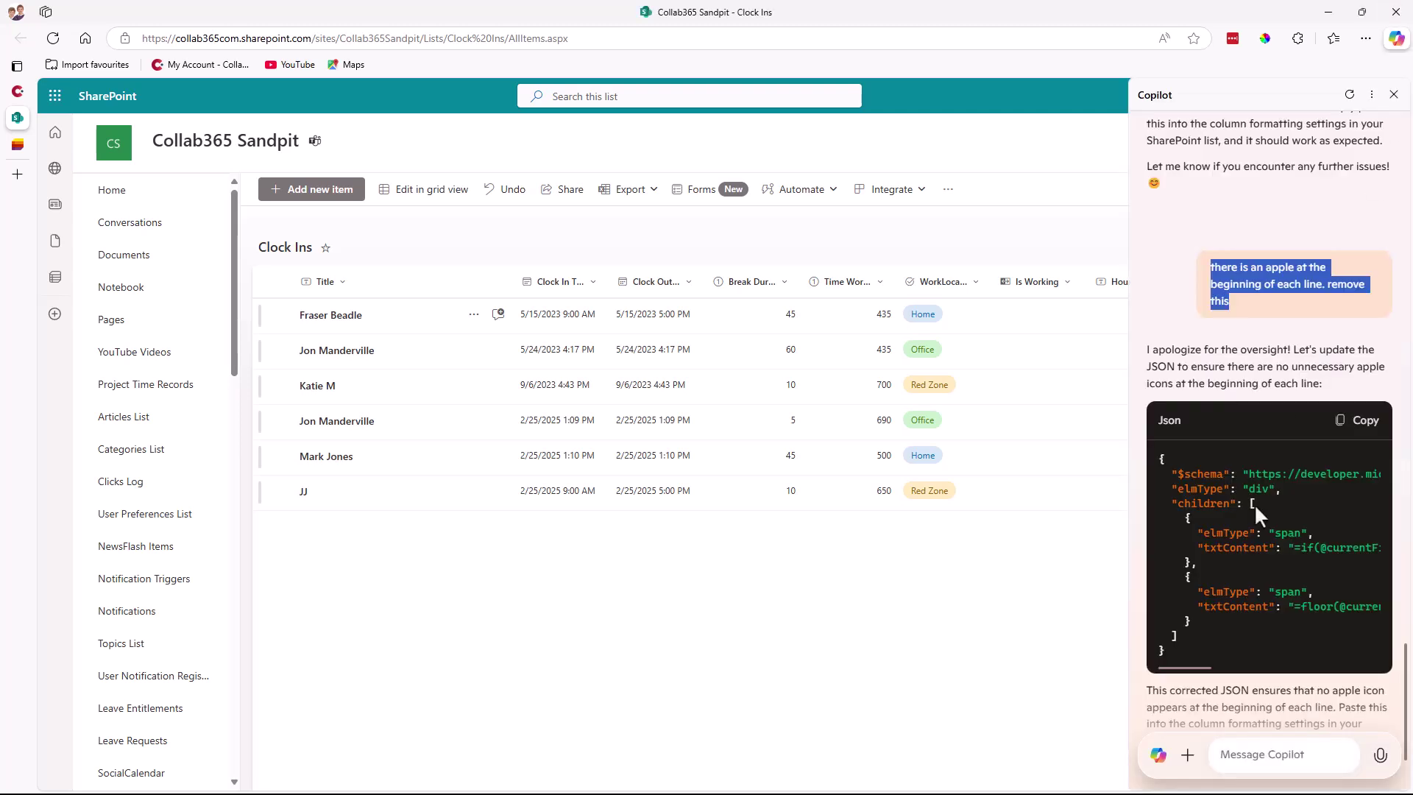
scroll(1262, 351, up, 3)
scroll(1262, 350, up, 10)
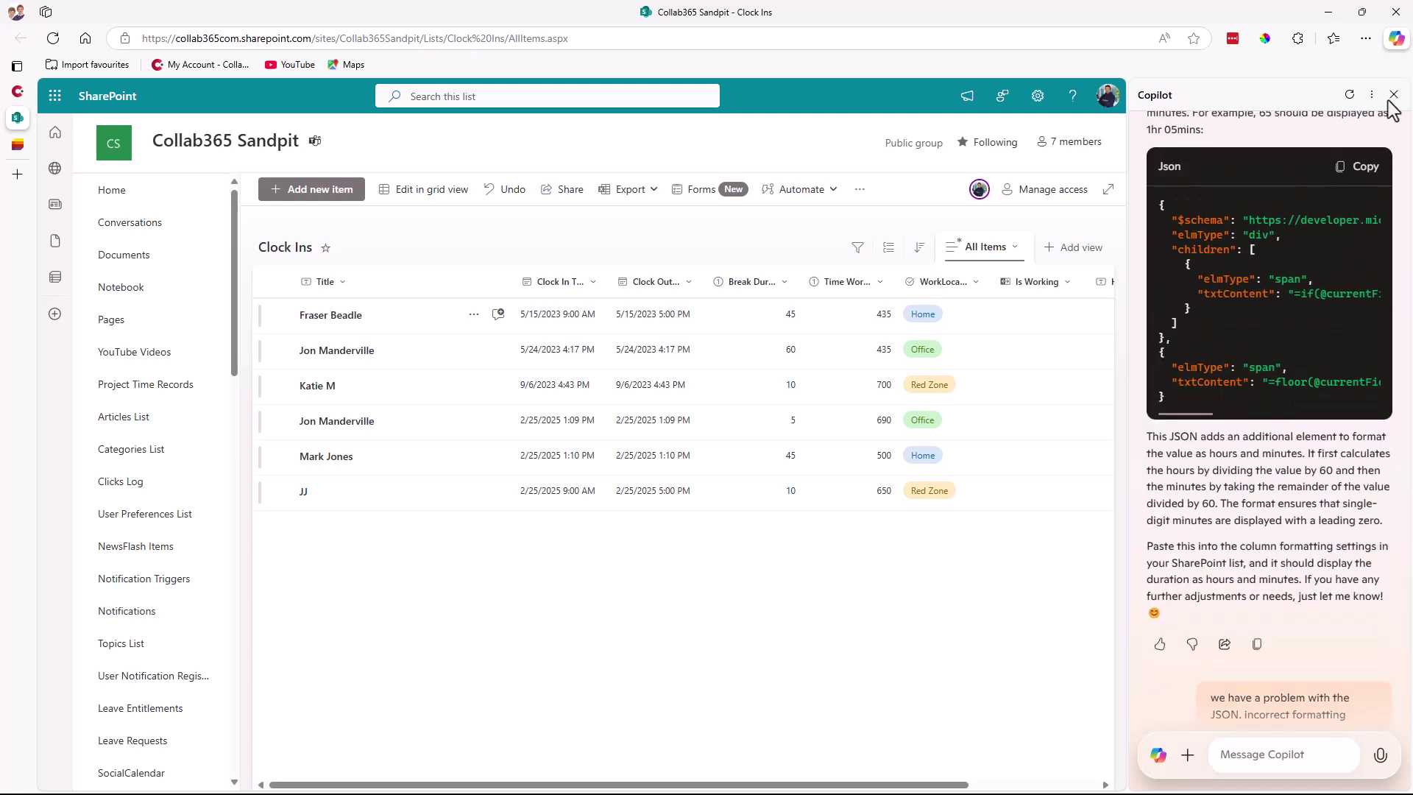
click(1393, 97)
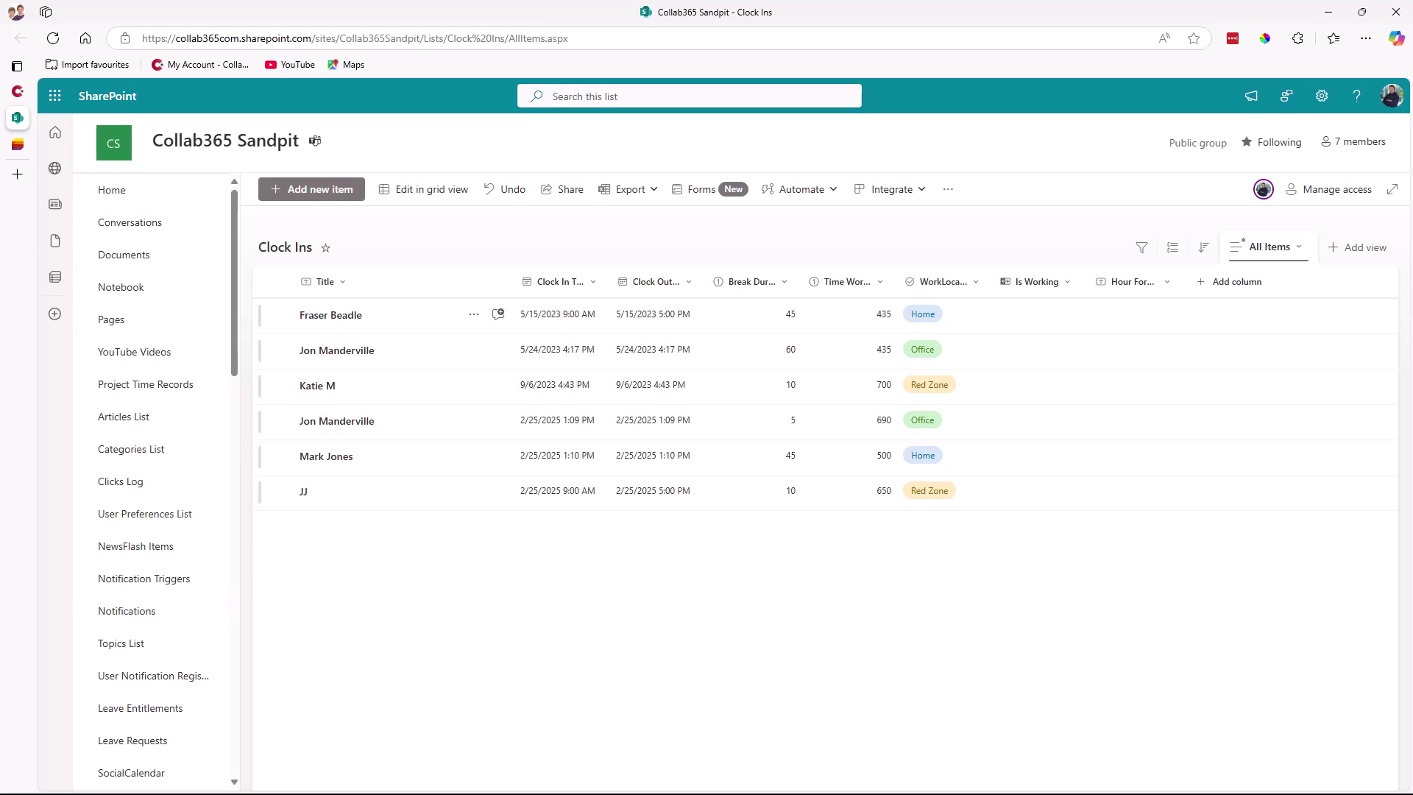
Ask ChatGPT for SharePoint column-formatting JSON that shows an angry-face emoji for values under 15
key(alt+space)
text(generate JSON to use the Advanced Formatting Options of a sharepoint list column. I want)
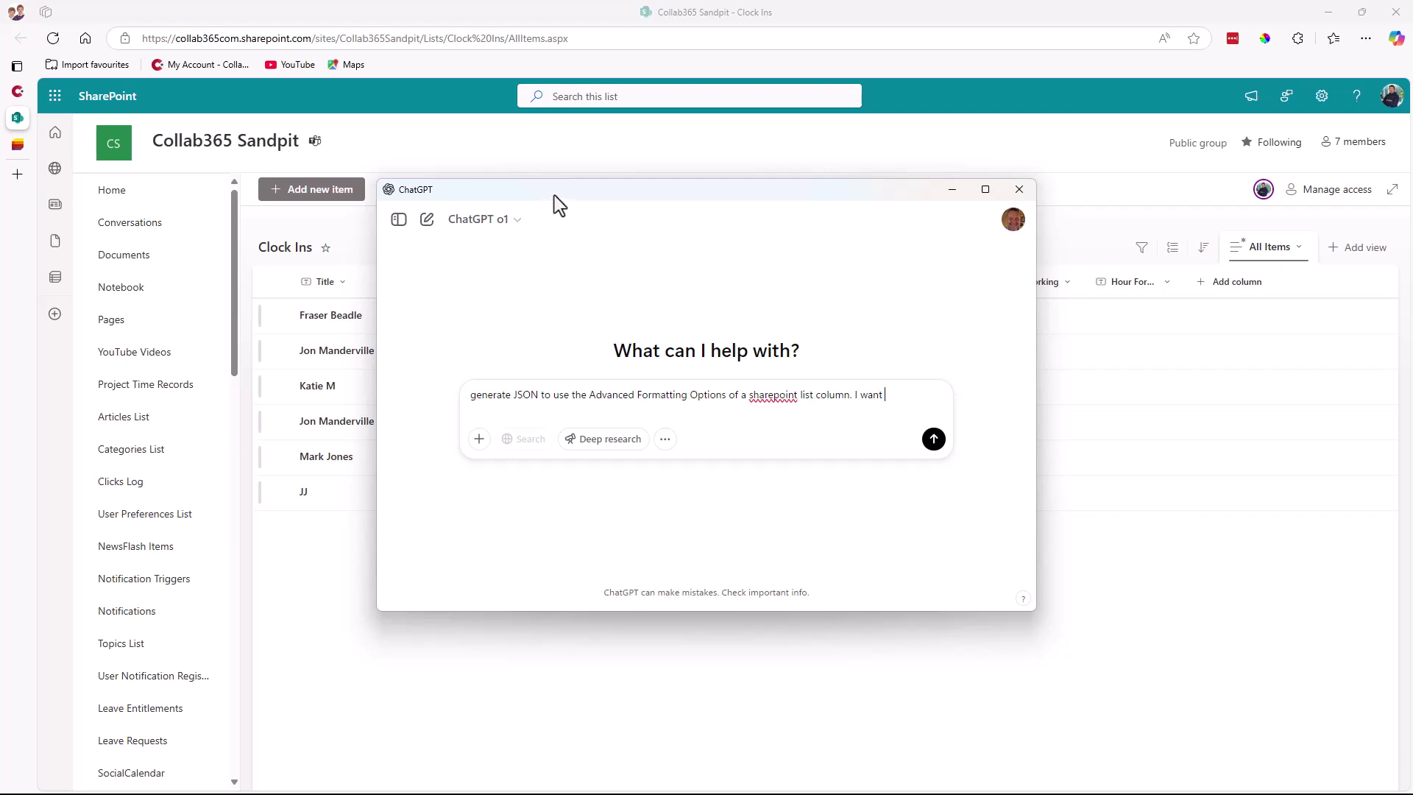
drag(554, 196, 237, 55)
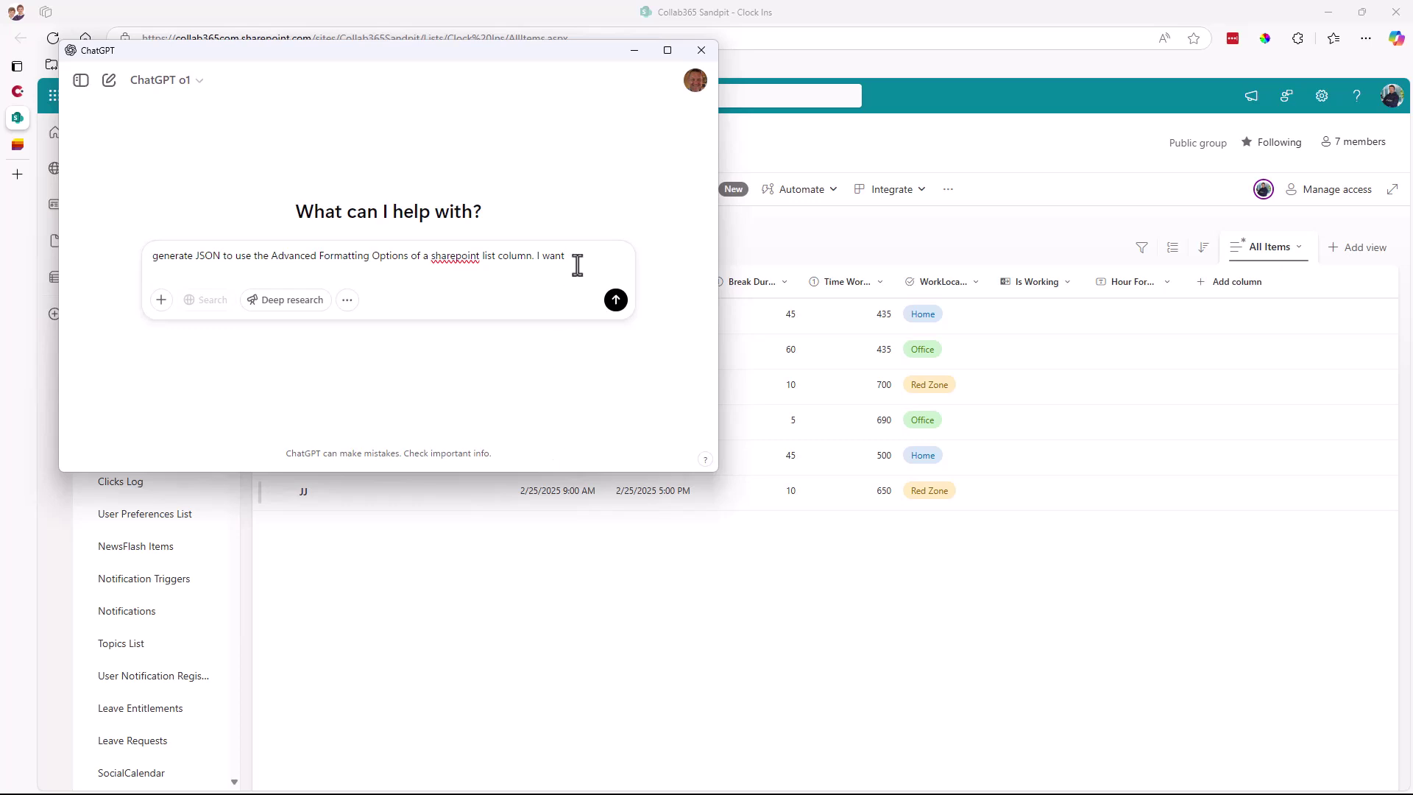
key(super+period)
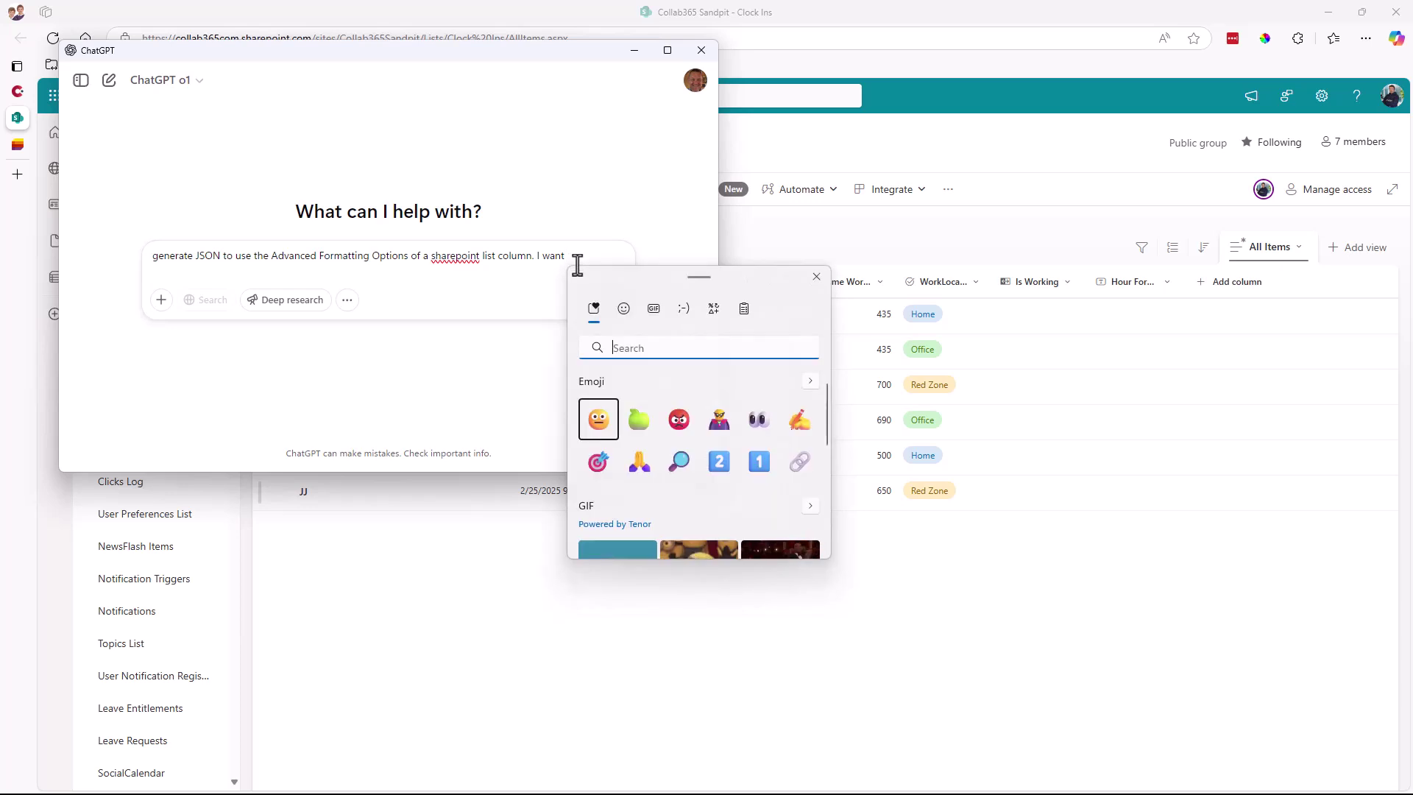
click(666, 418)
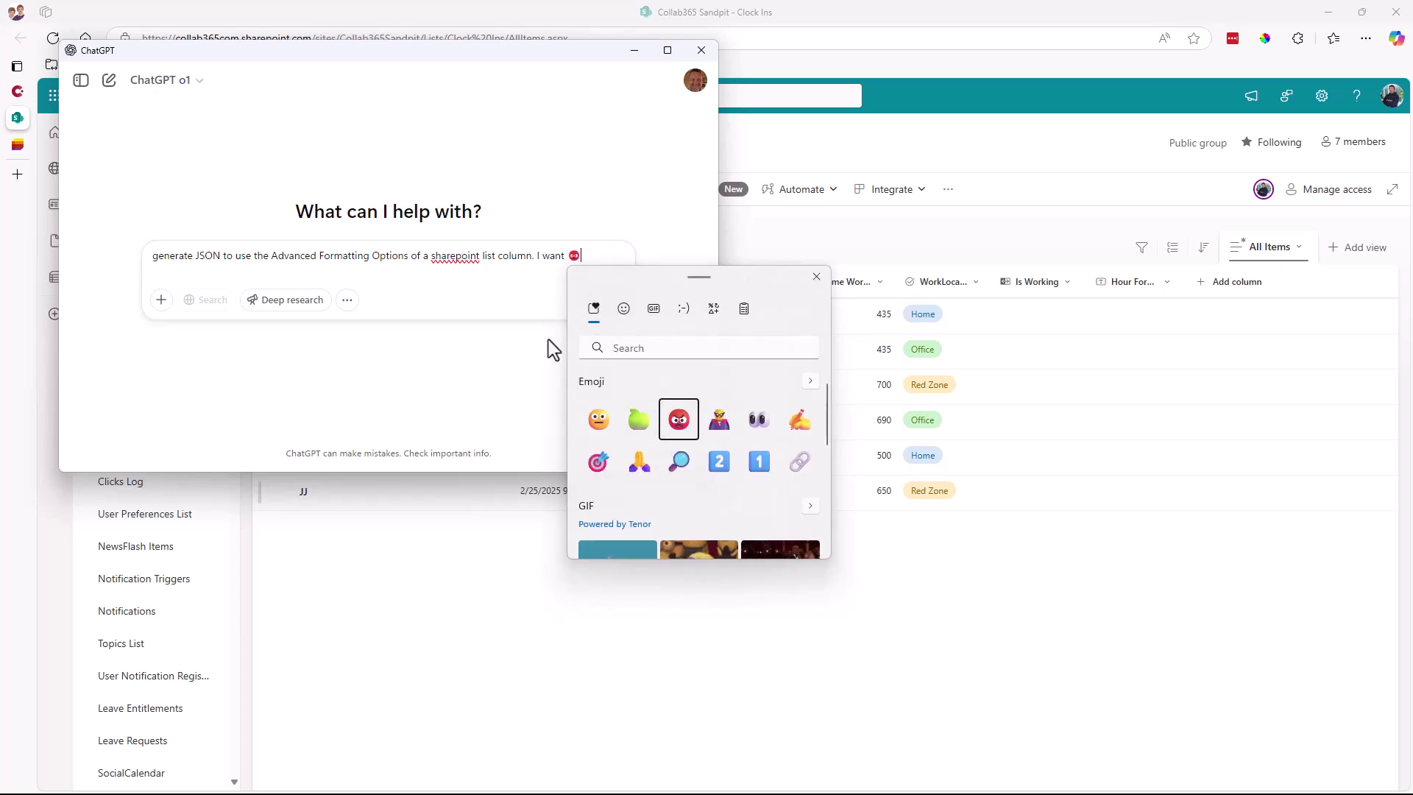
click(552, 281)
text(to show if the value )
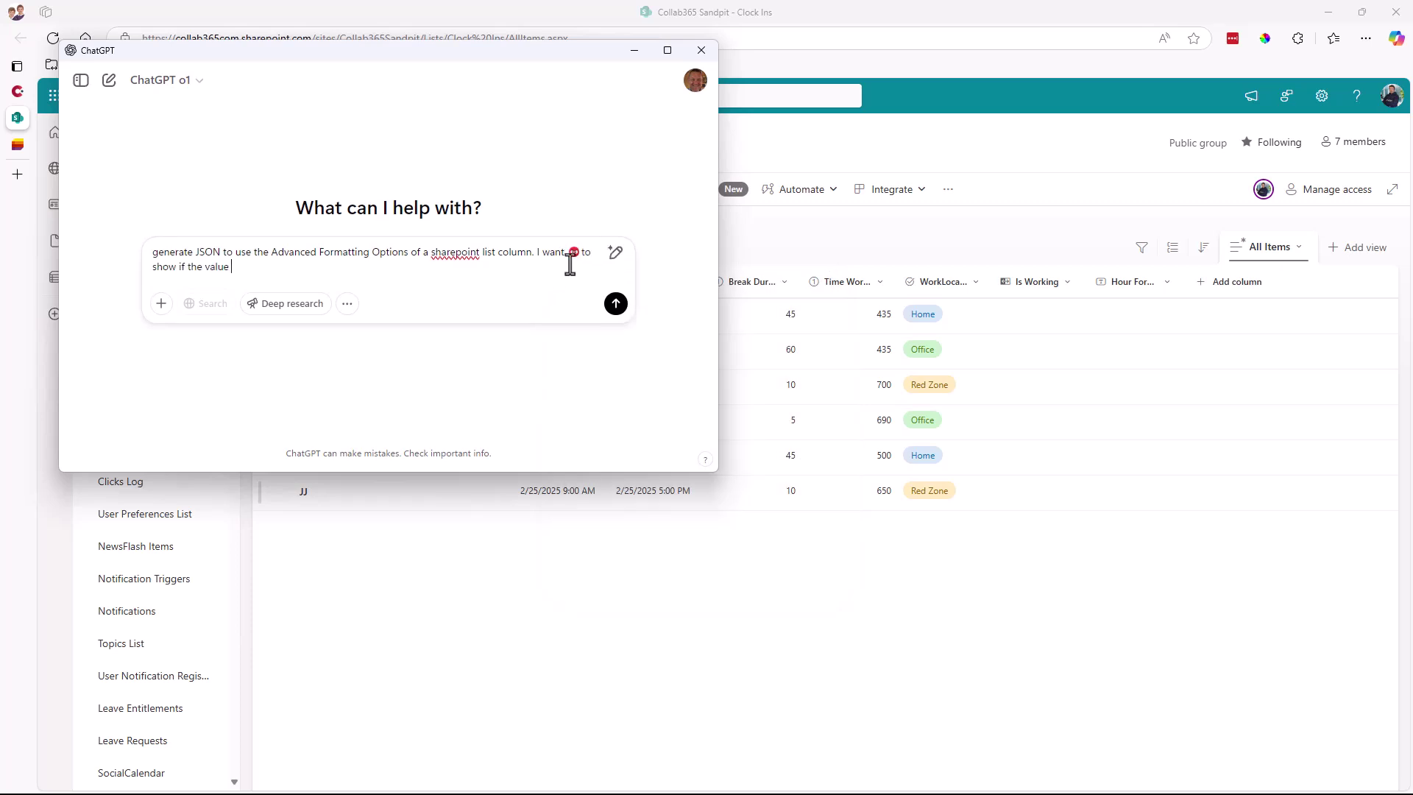
text(is < 15)
drag(195, 253, 221, 253)
click(616, 303)
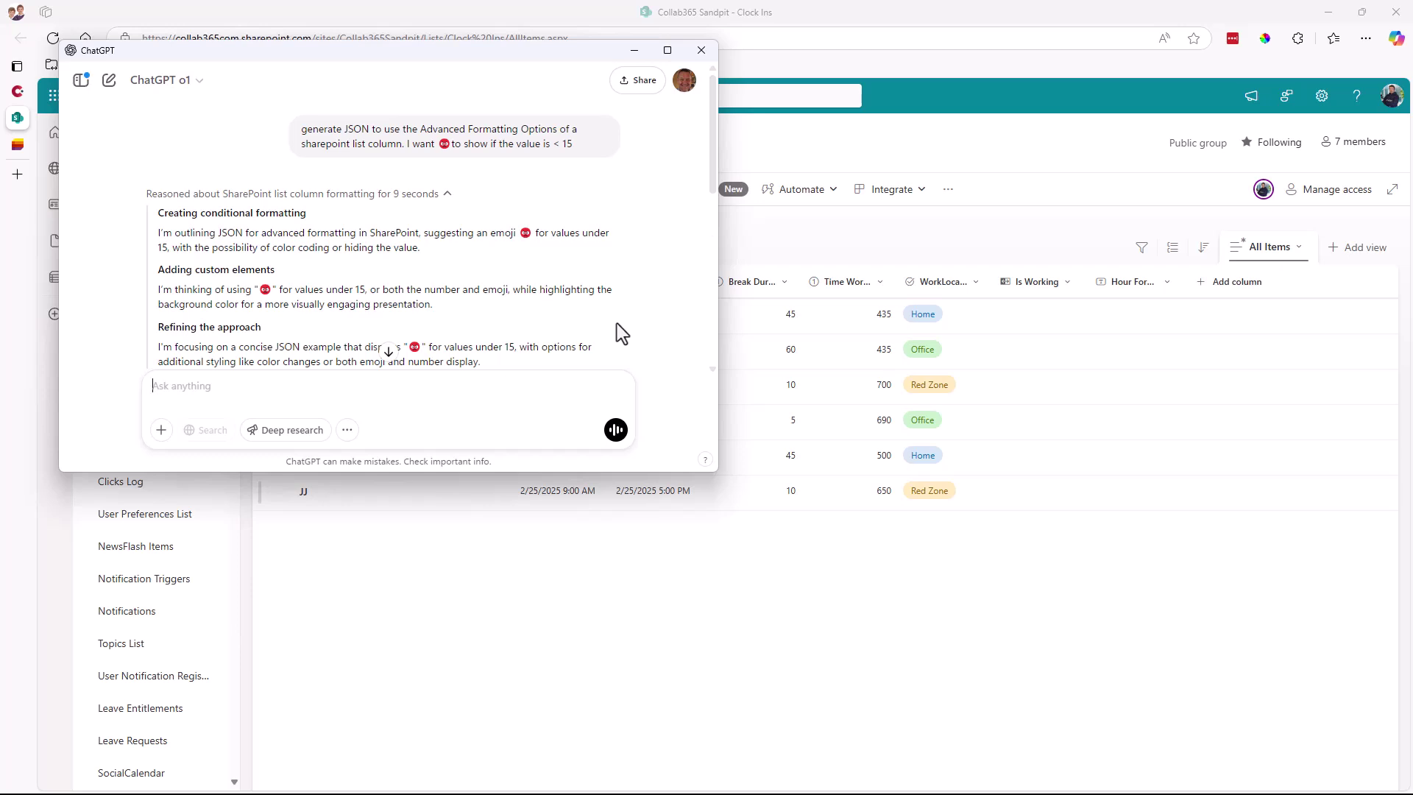
Copy the JSON code block from ChatGPT's reply and read the explanation
scroll(616, 324, down, 3)
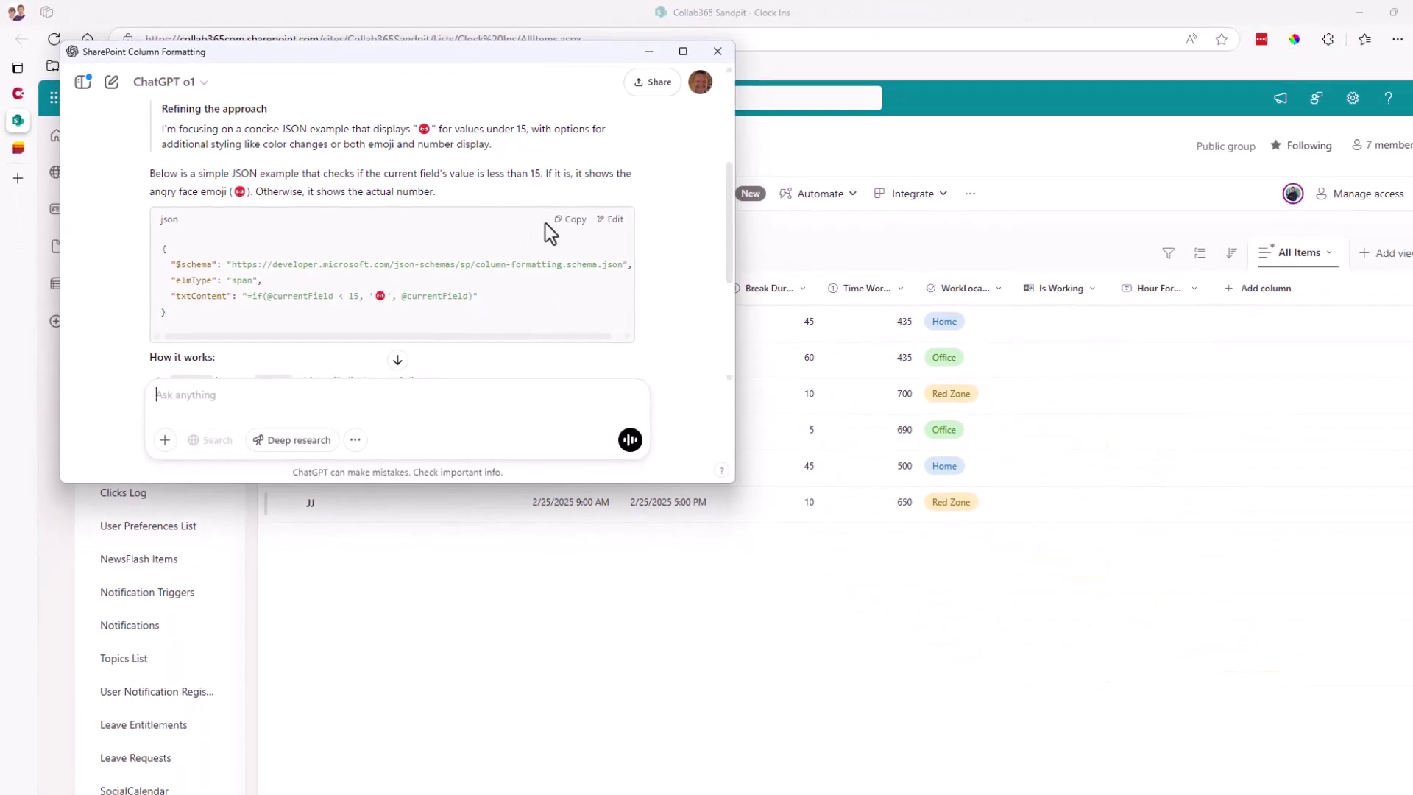
click(562, 215)
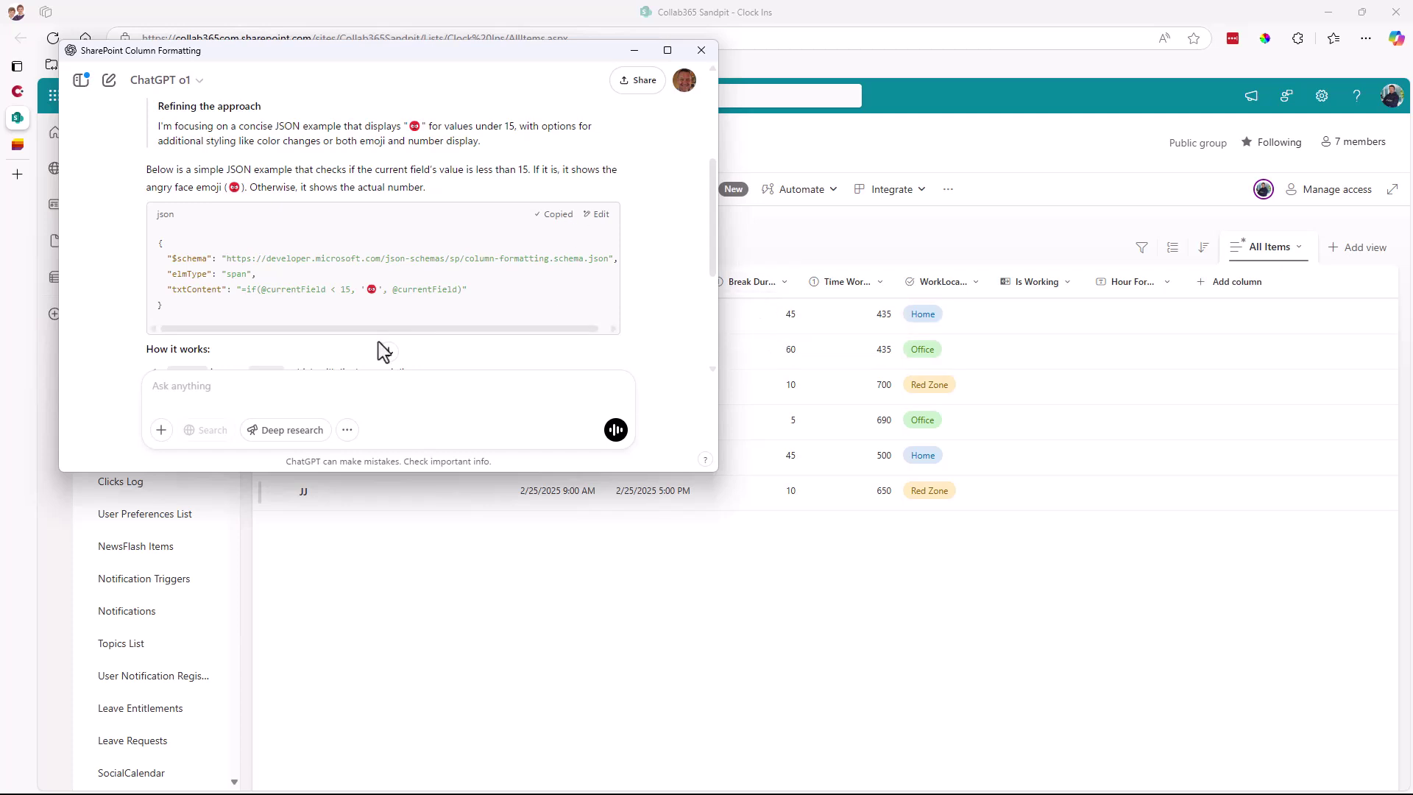
scroll(377, 309, down, 1)
scroll(380, 318, down, 2)
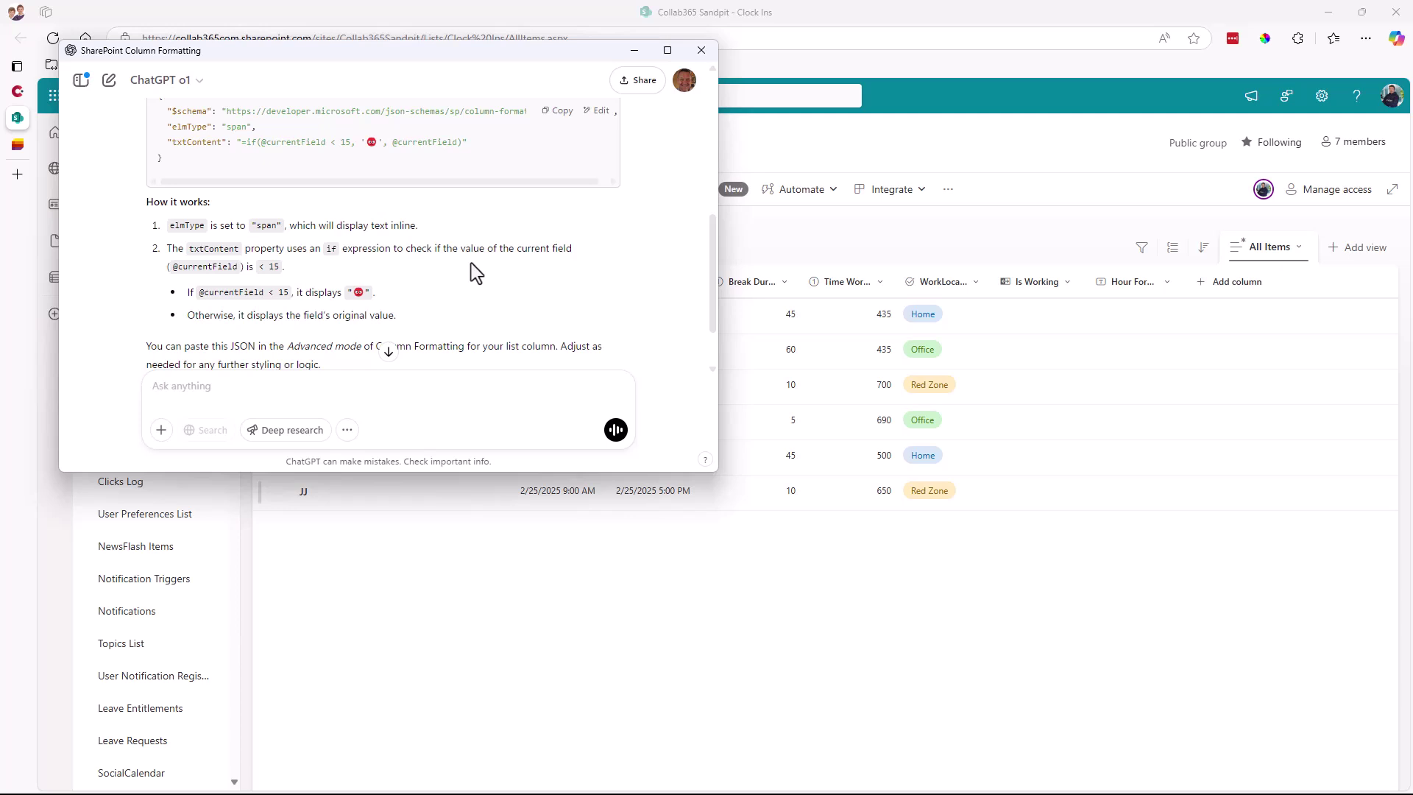
scroll(396, 255, down, 2)
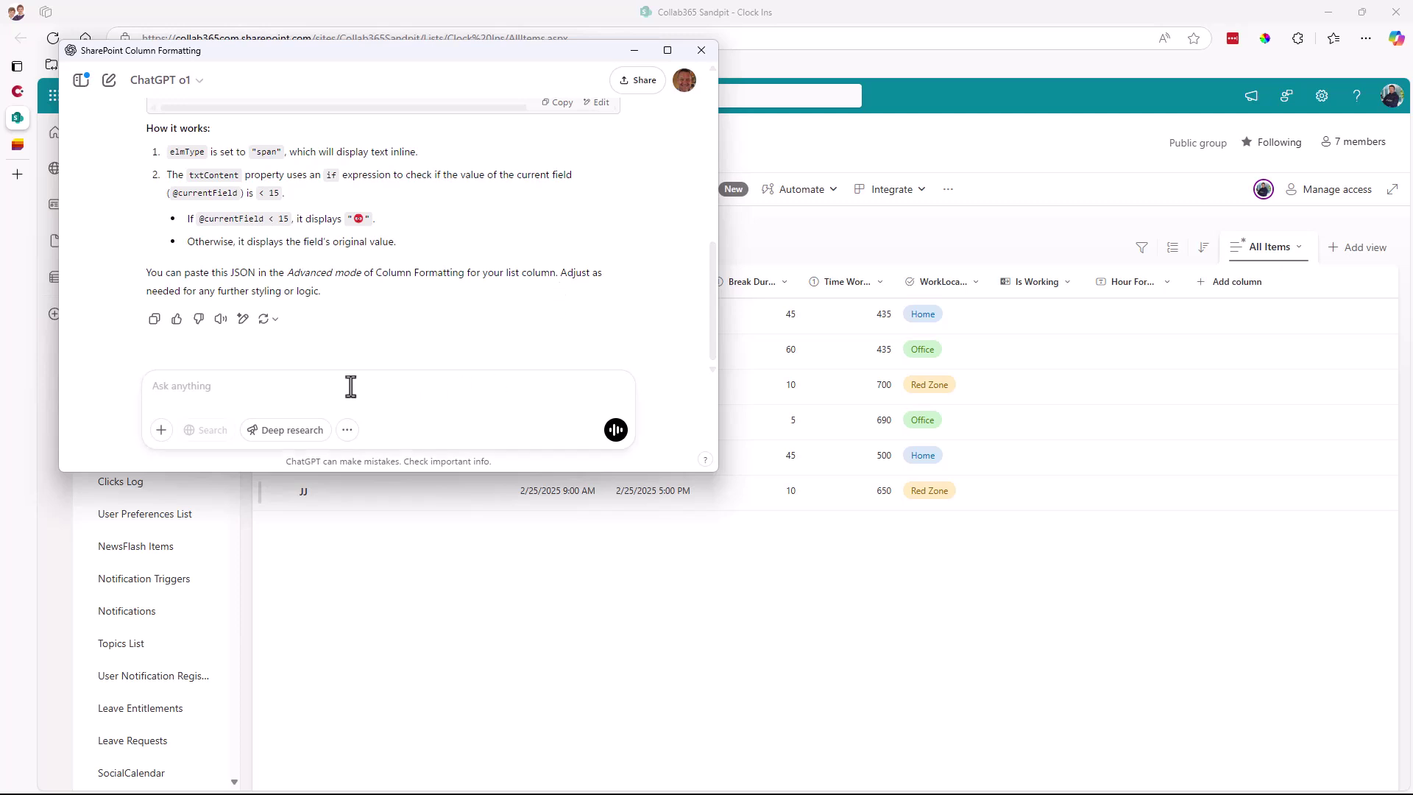
Replace Break Duration's advanced column-formatting JSON with the copied code and save it
click(780, 288)
mouse_move(779, 421)
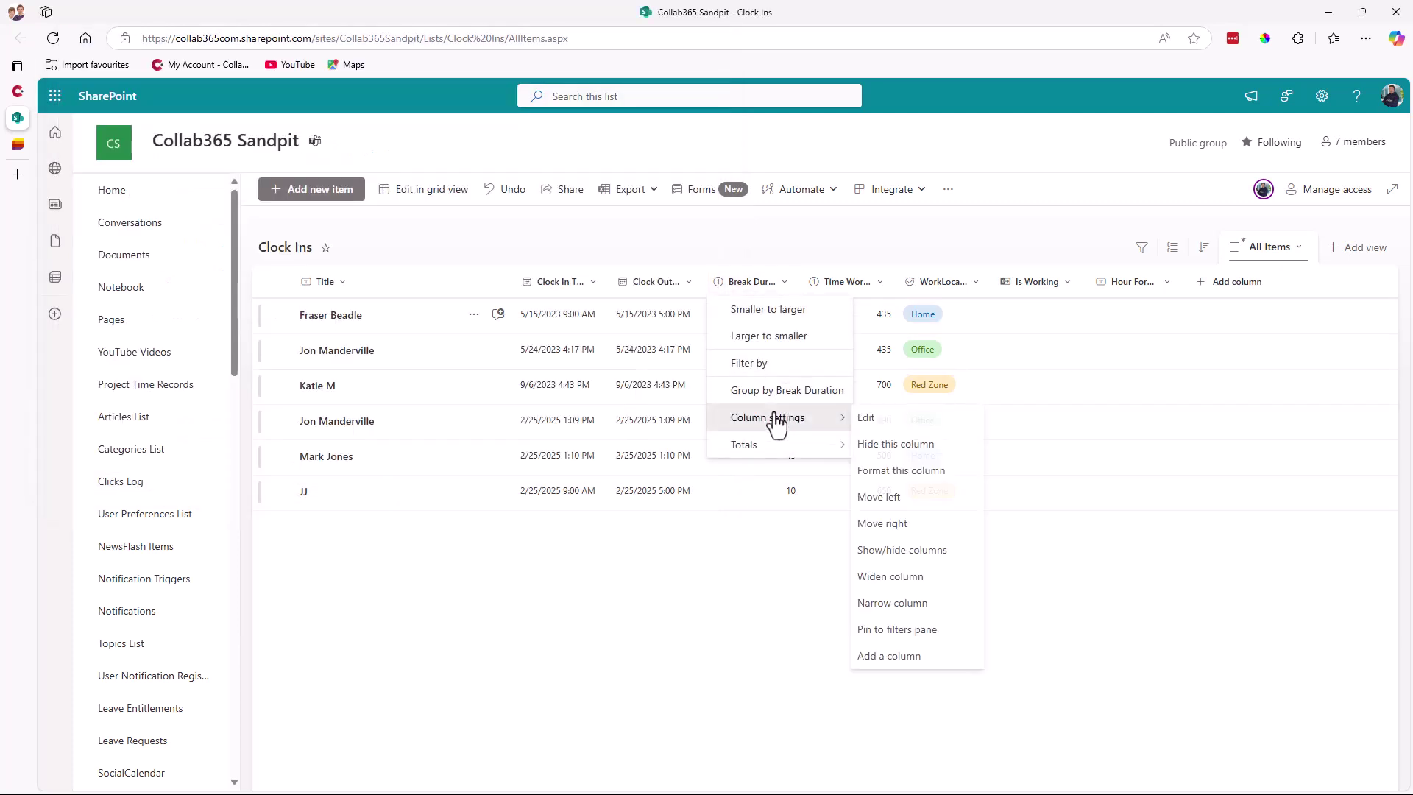
click(924, 473)
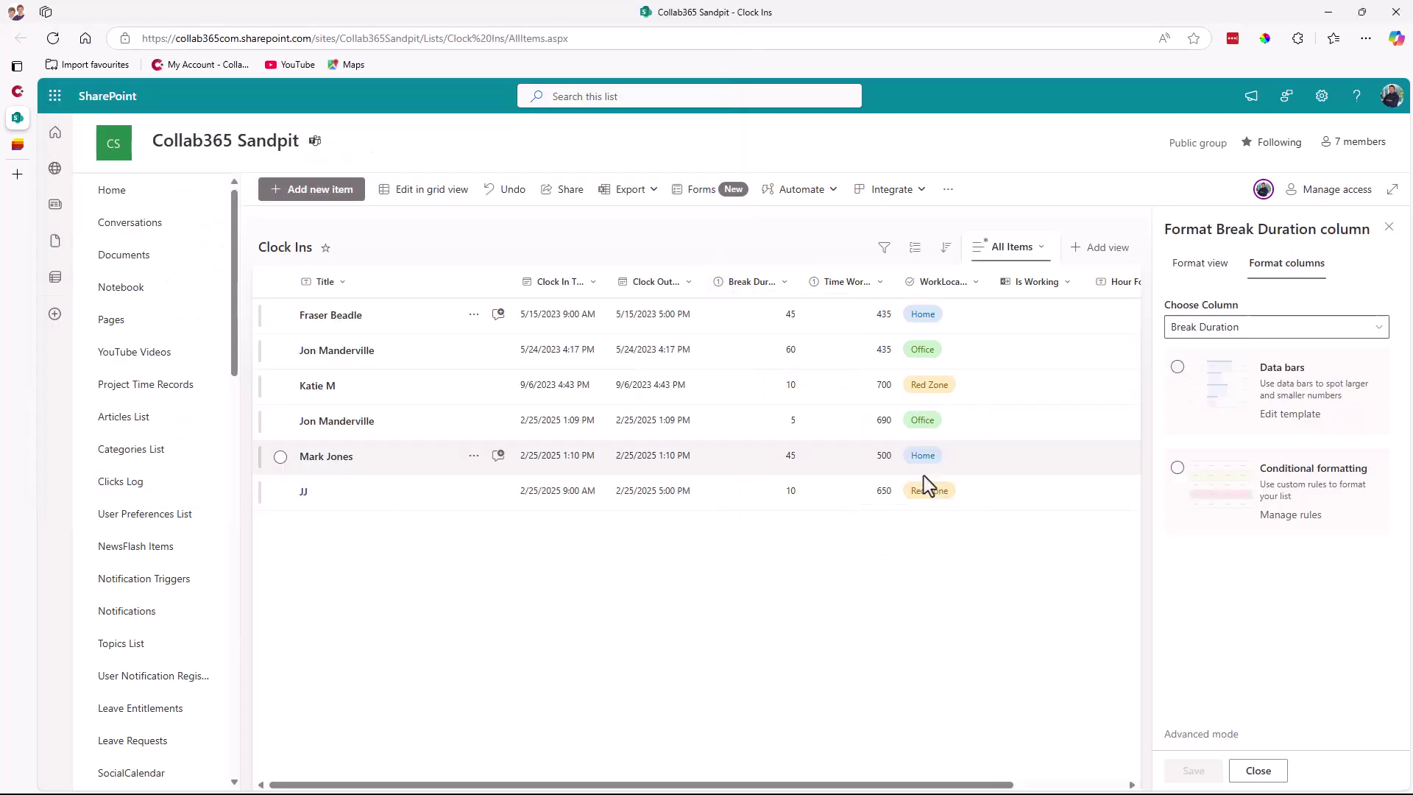
click(1235, 734)
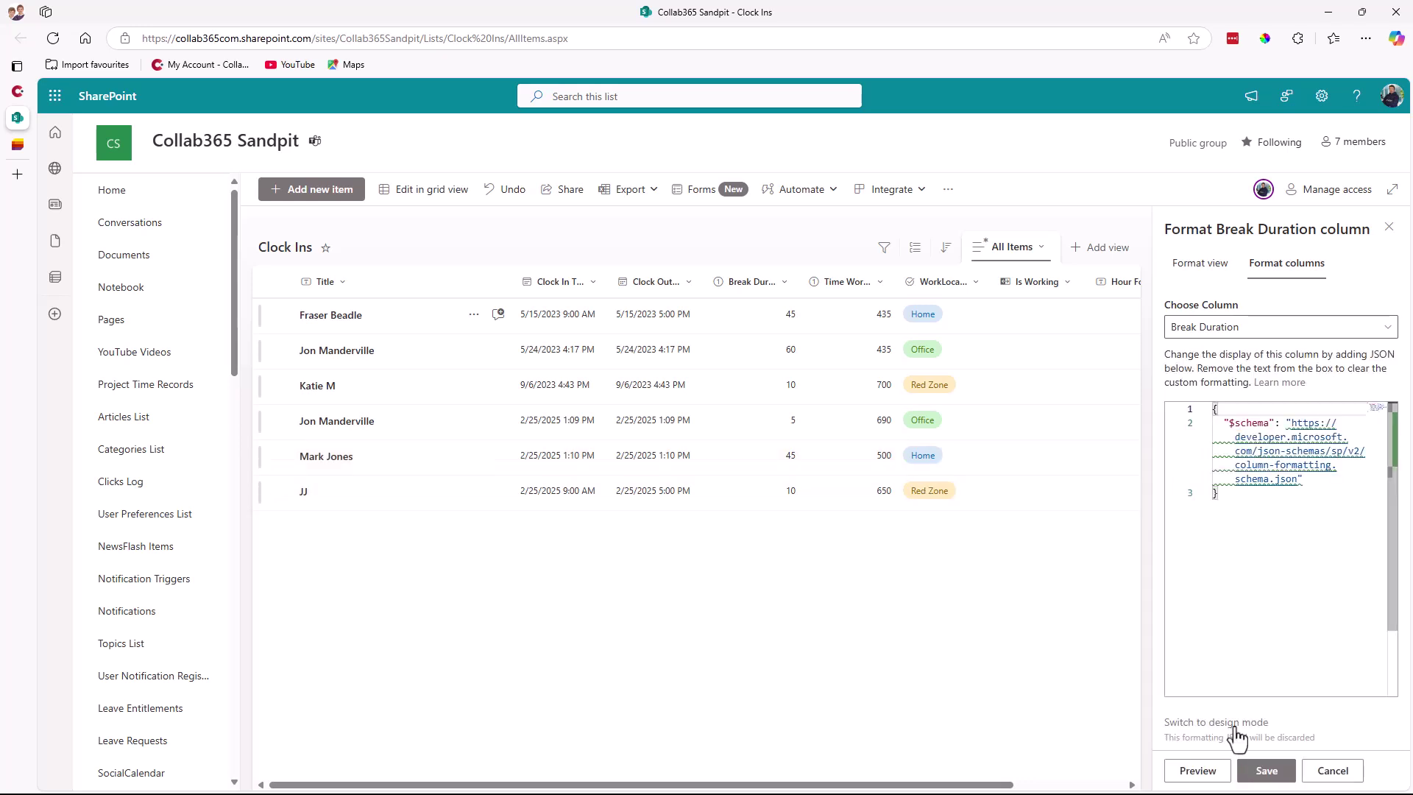
drag(1234, 501, 1184, 394)
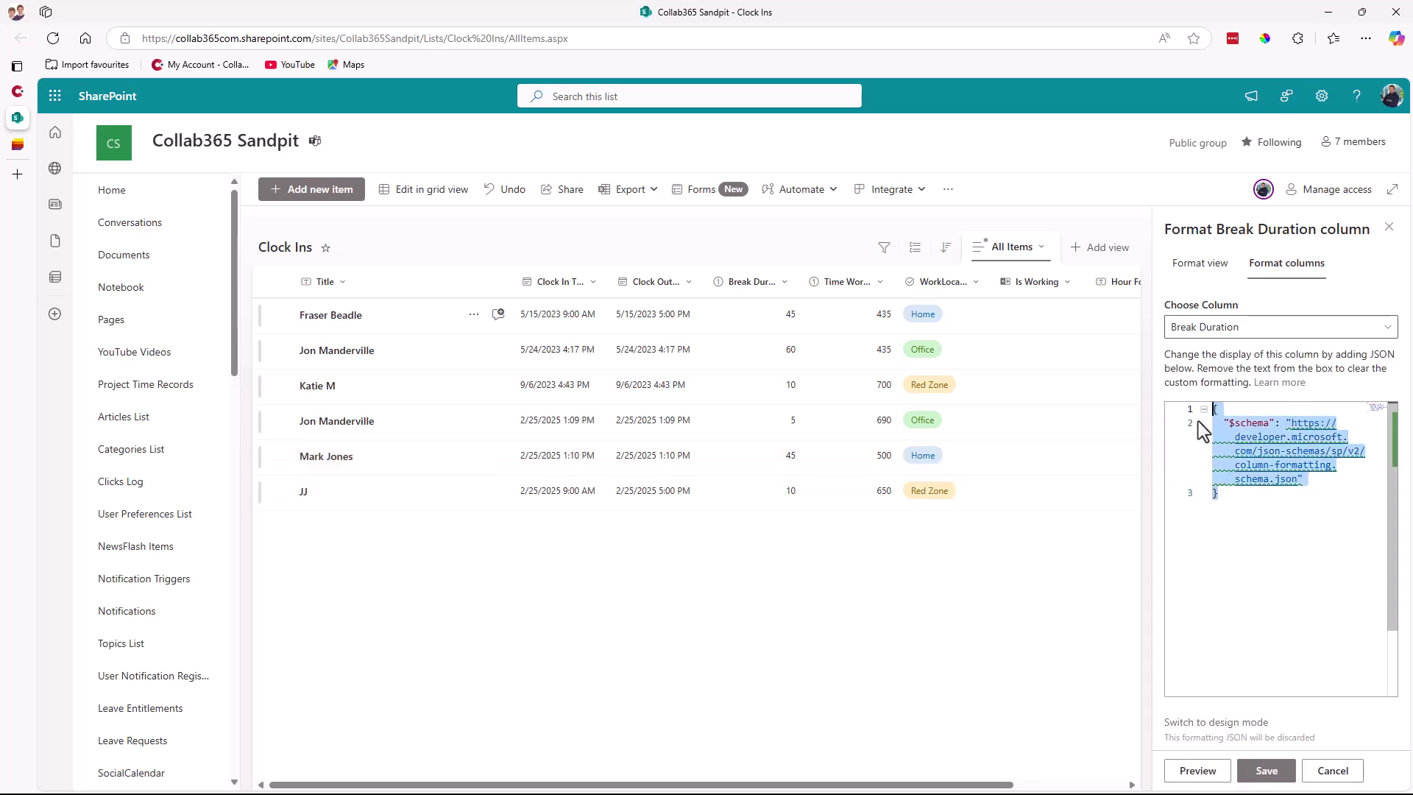
key(ctrl+v)
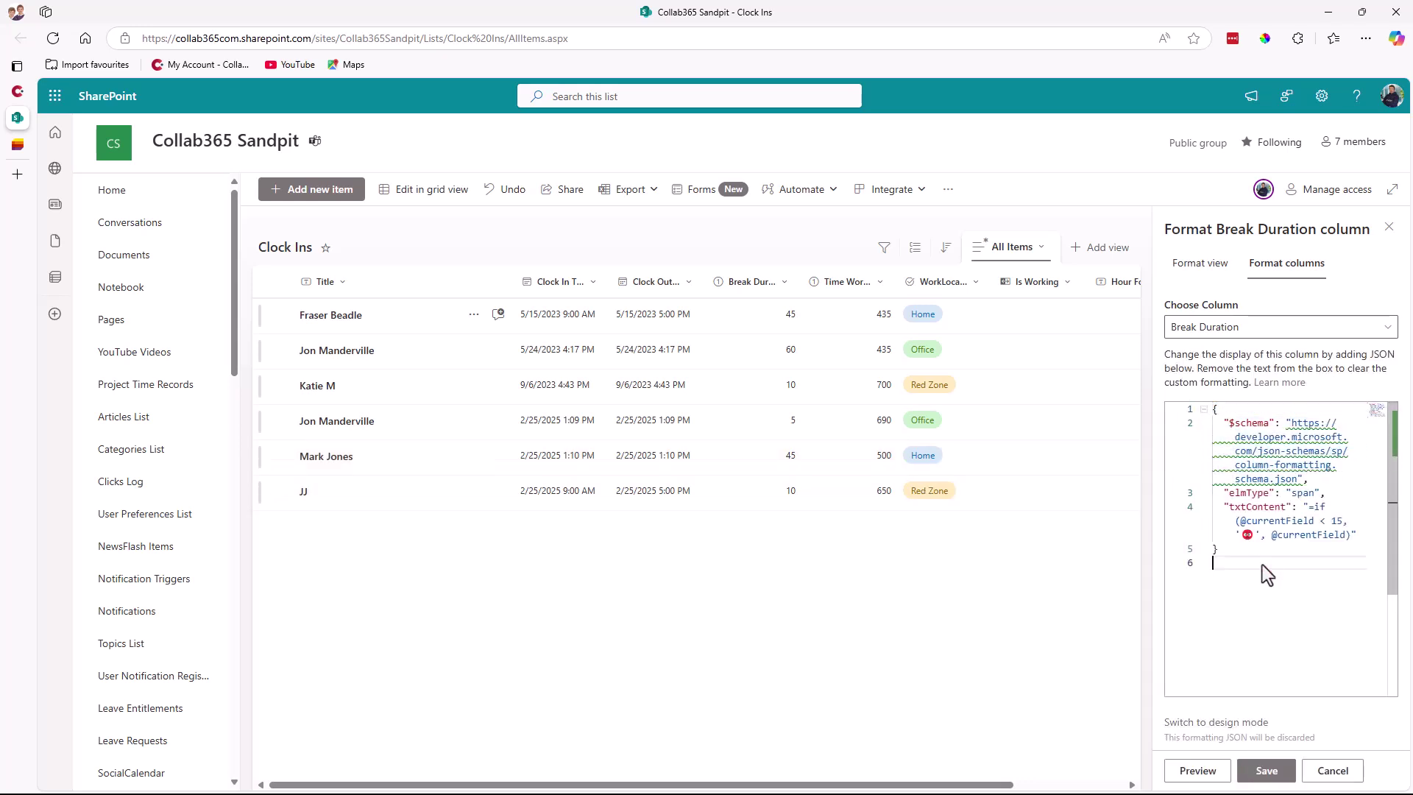
click(1264, 769)
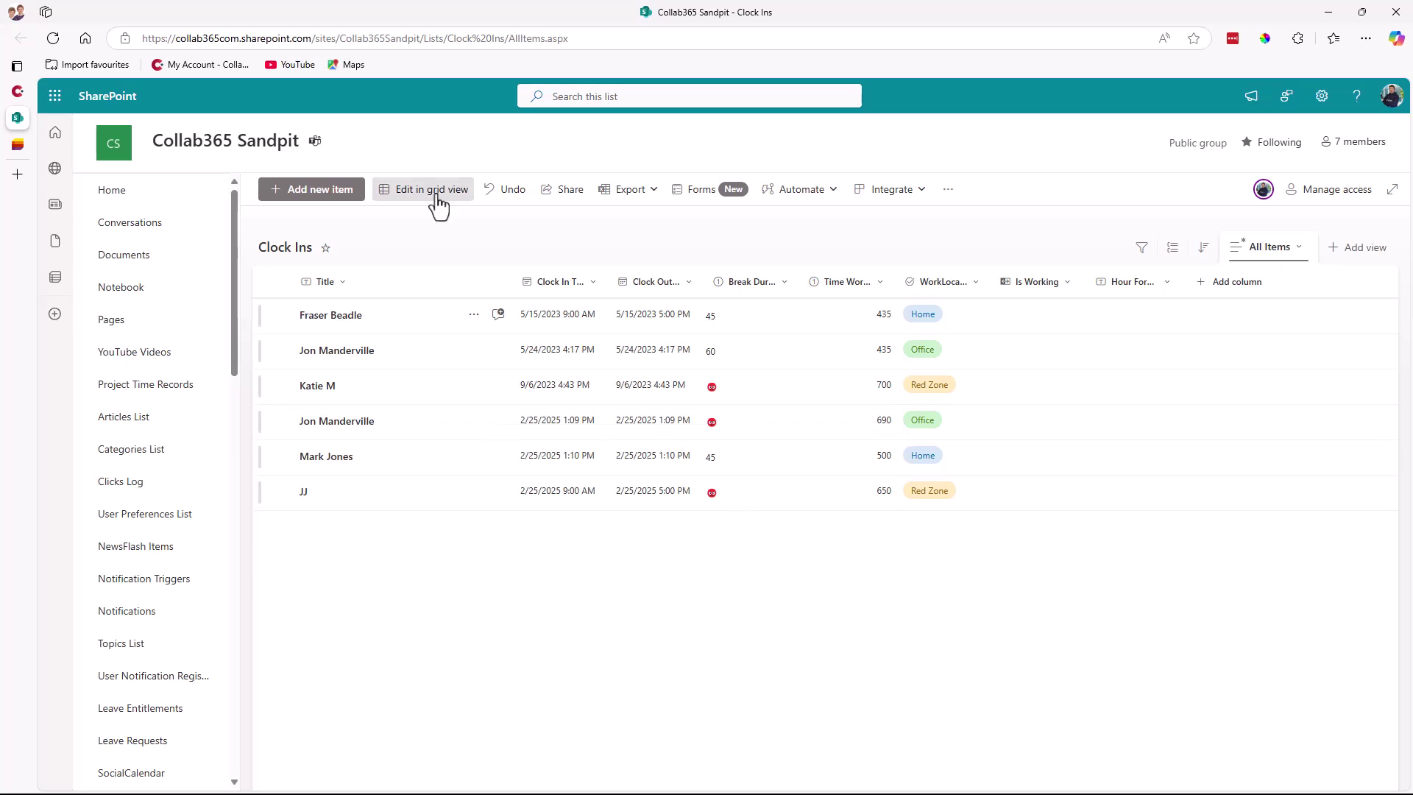
Set Break Duration to 10 in the last three rows using grid editing
click(412, 190)
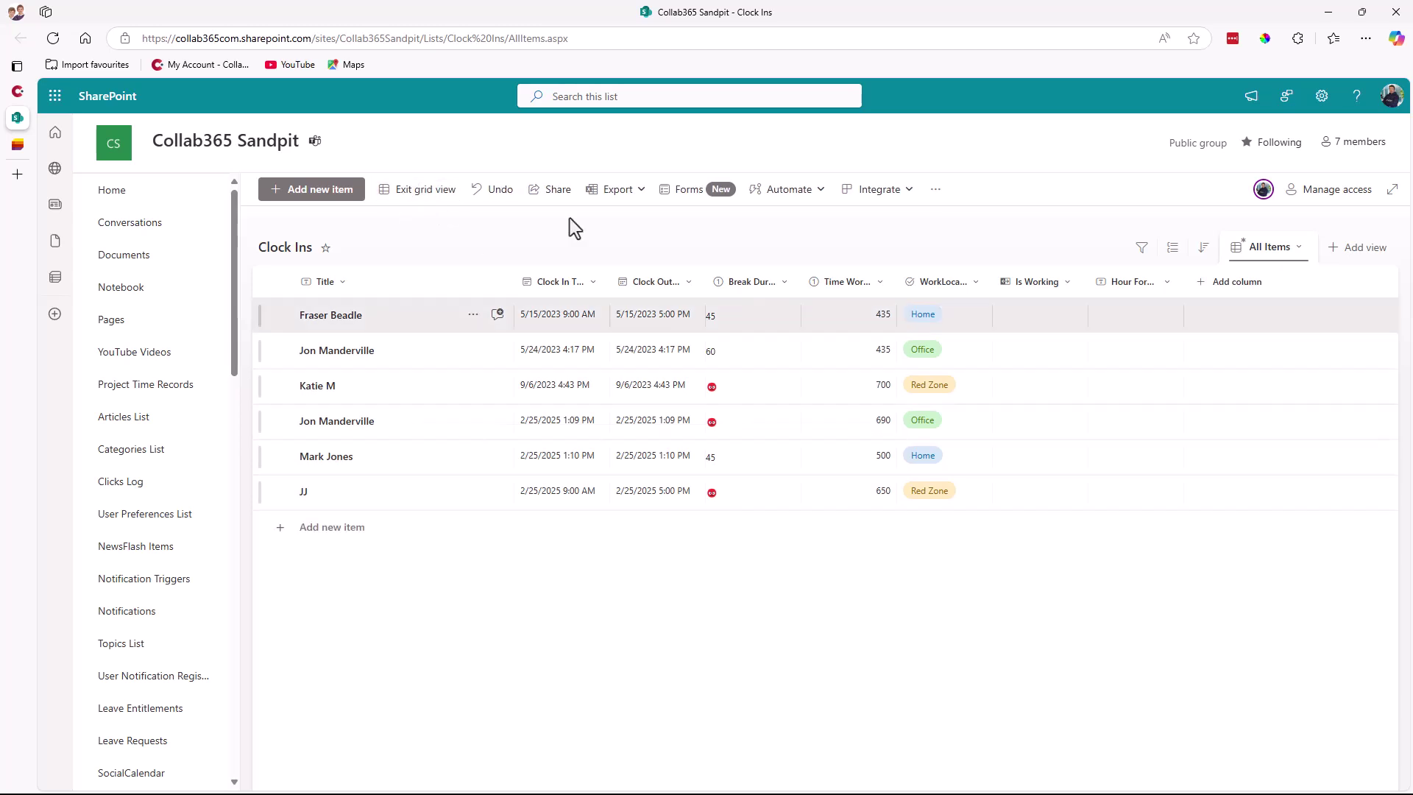
click(743, 390)
text(10)
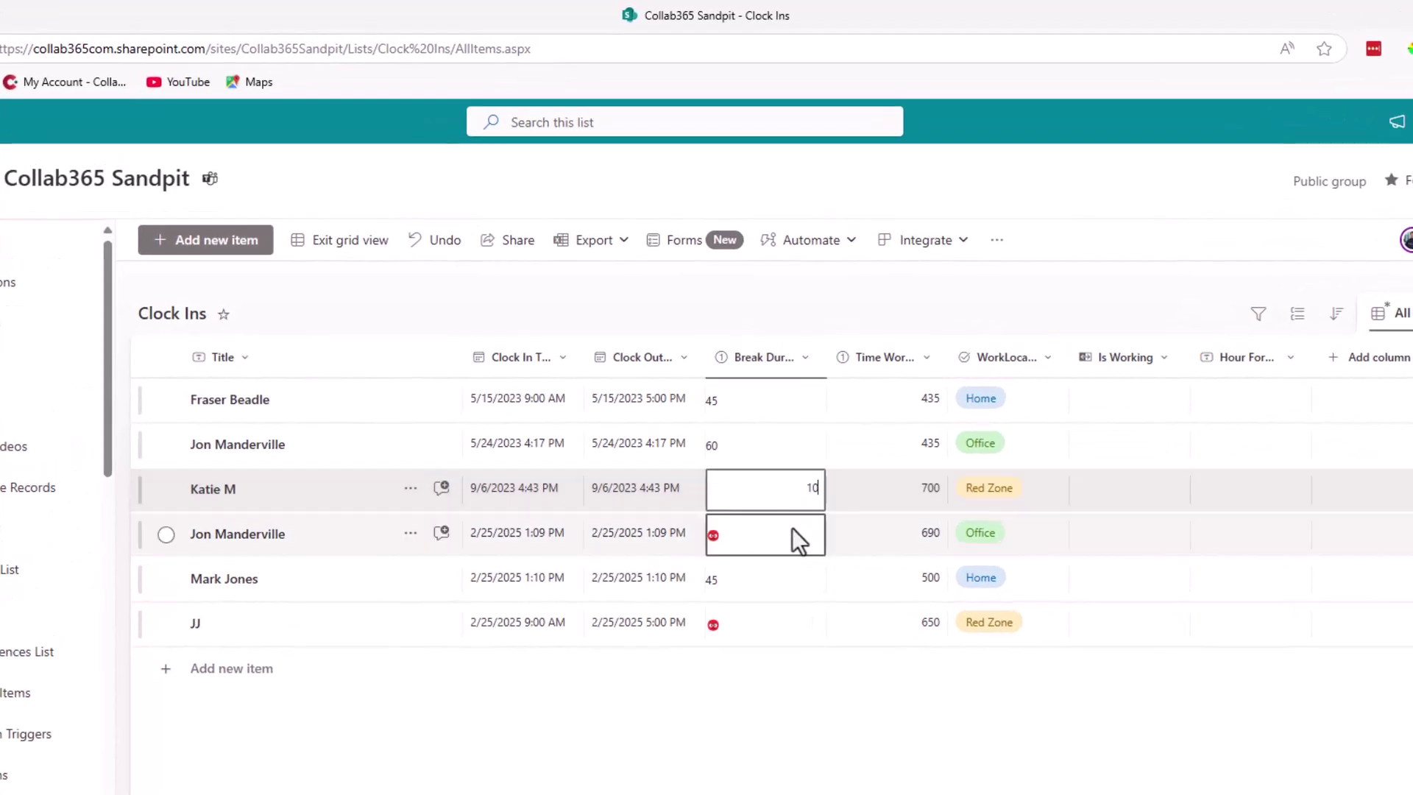
click(791, 530)
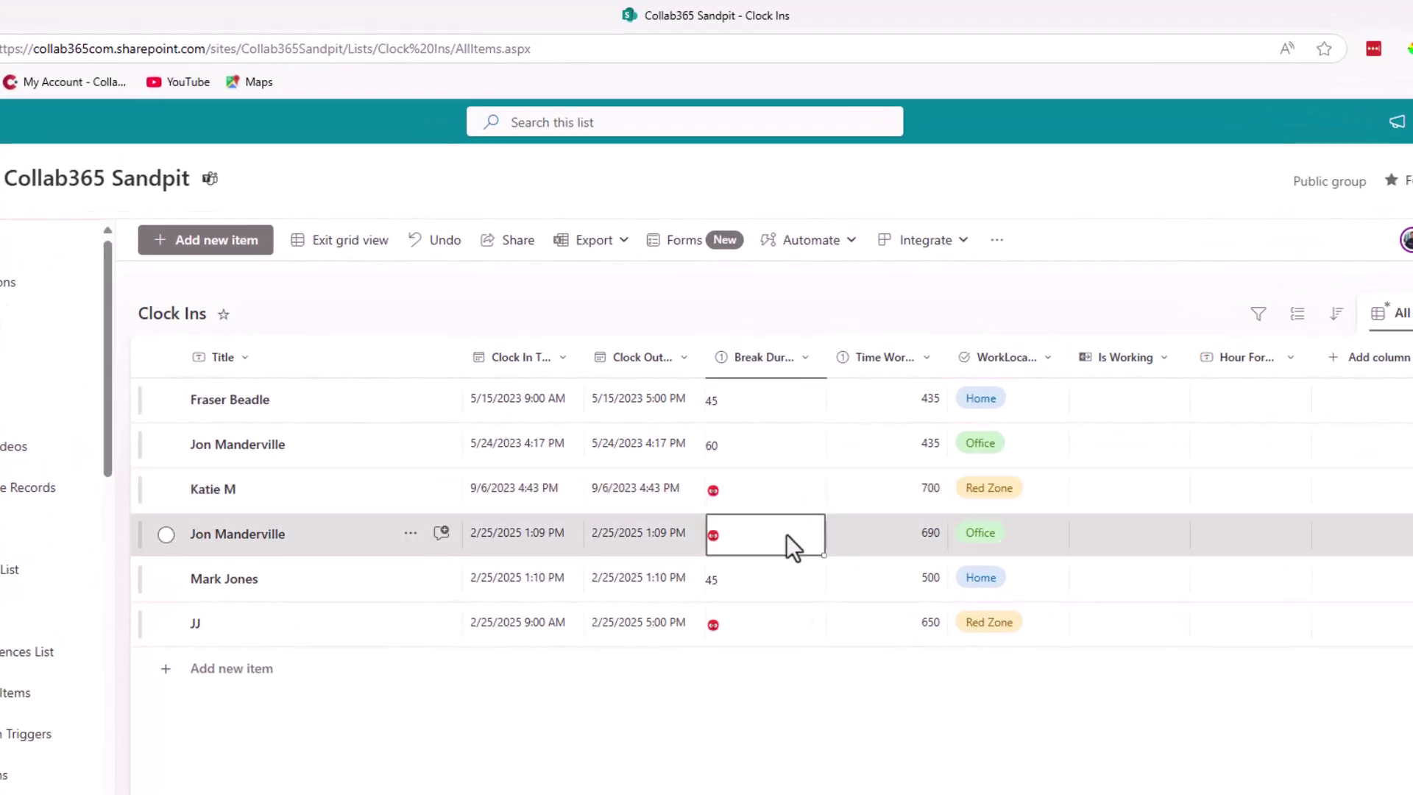
text(10)
click(780, 632)
text(10)
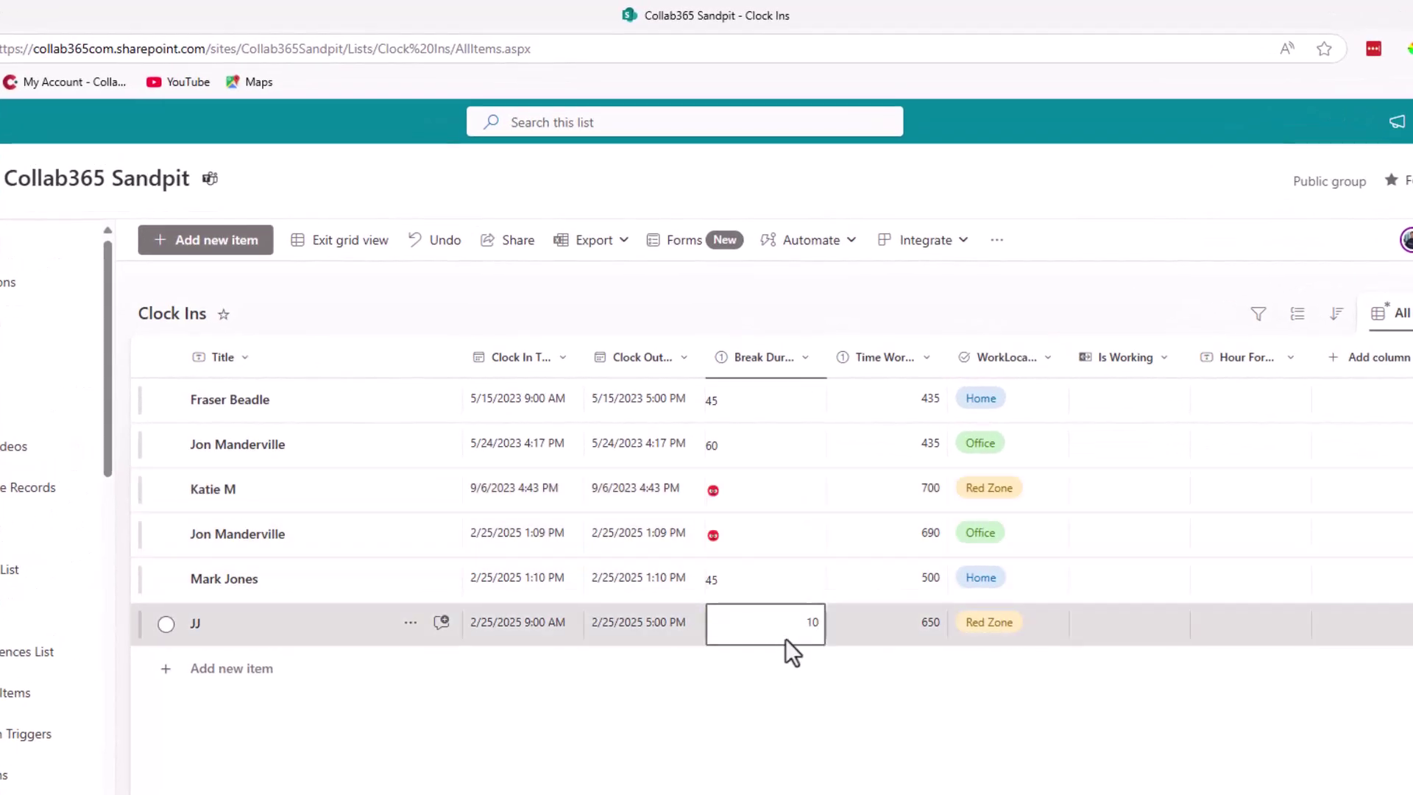
click(342, 241)
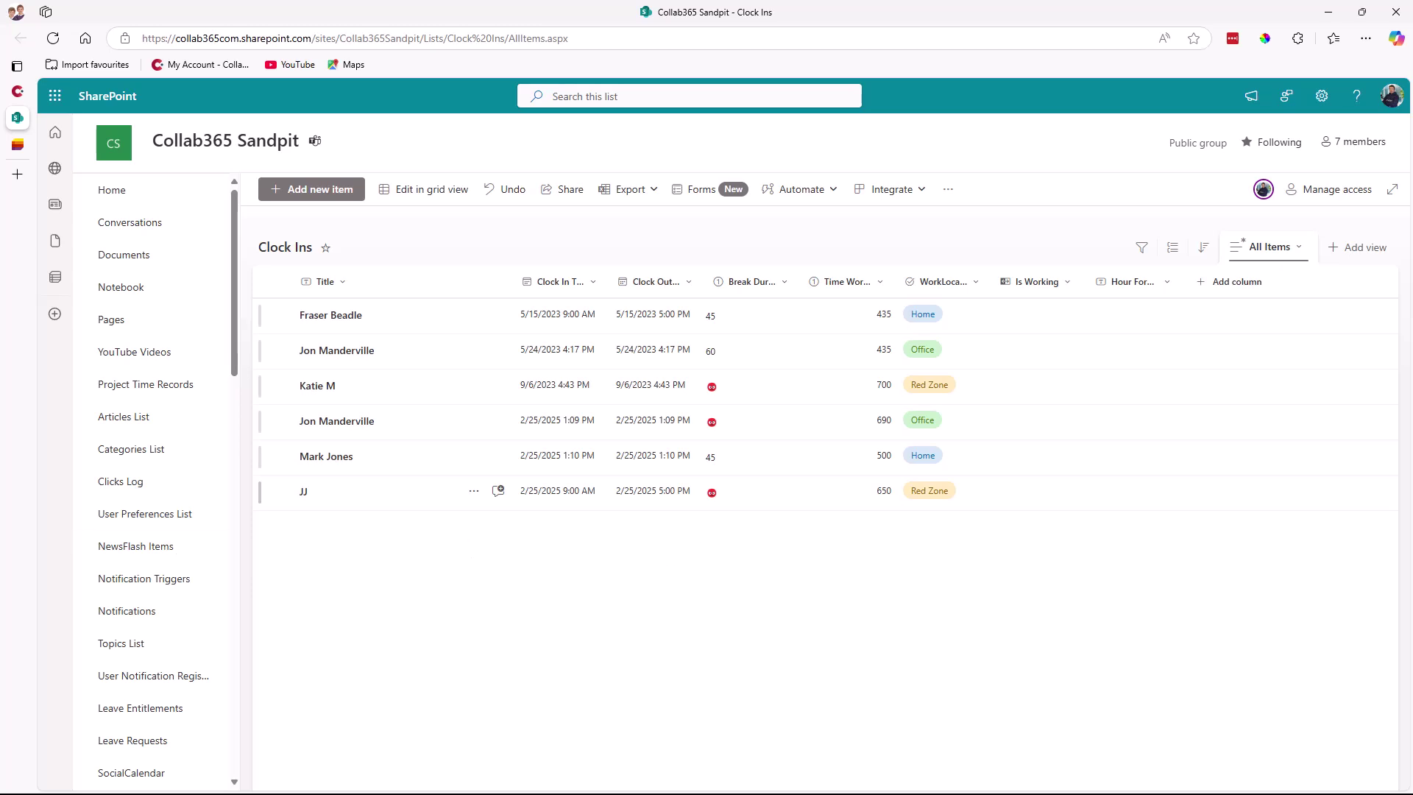
Ask ChatGPT to add 🍏 for values over 45 and 😐 otherwise, then copy the updated JSON
key(alt+Tab)
drag(542, 53, 1015, 272)
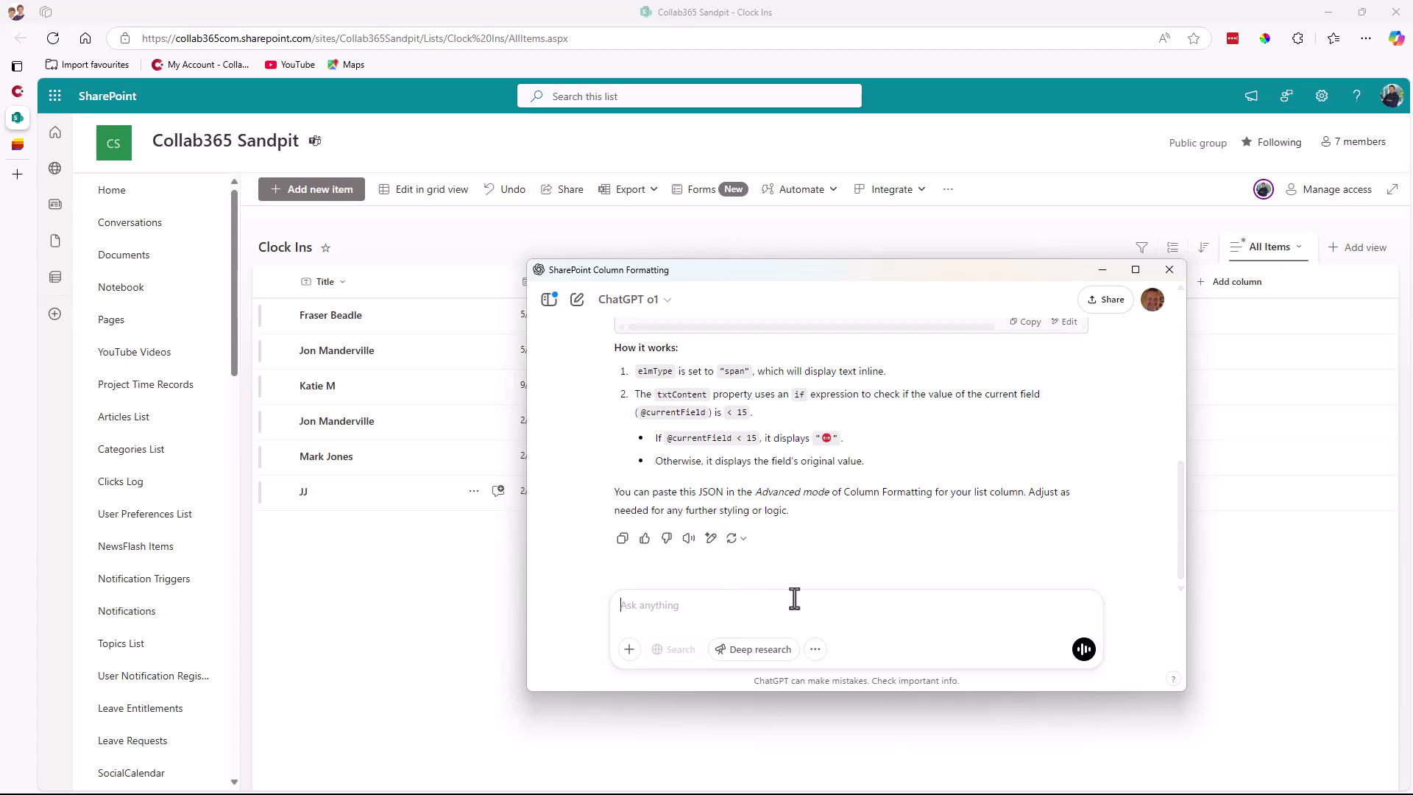
text(now add into this JSON to use 🍏 for values over 45 and for everything else)
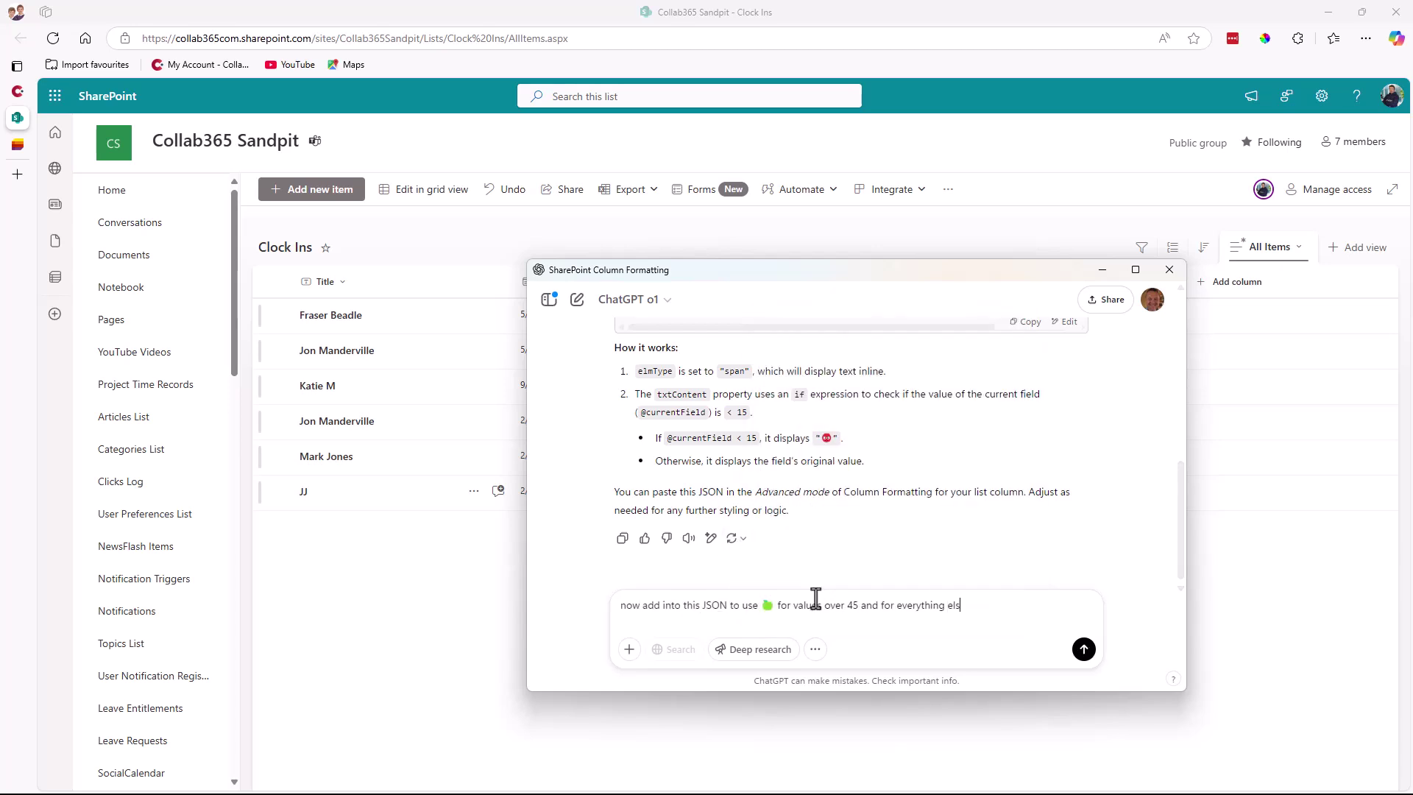
text(, use 😐)
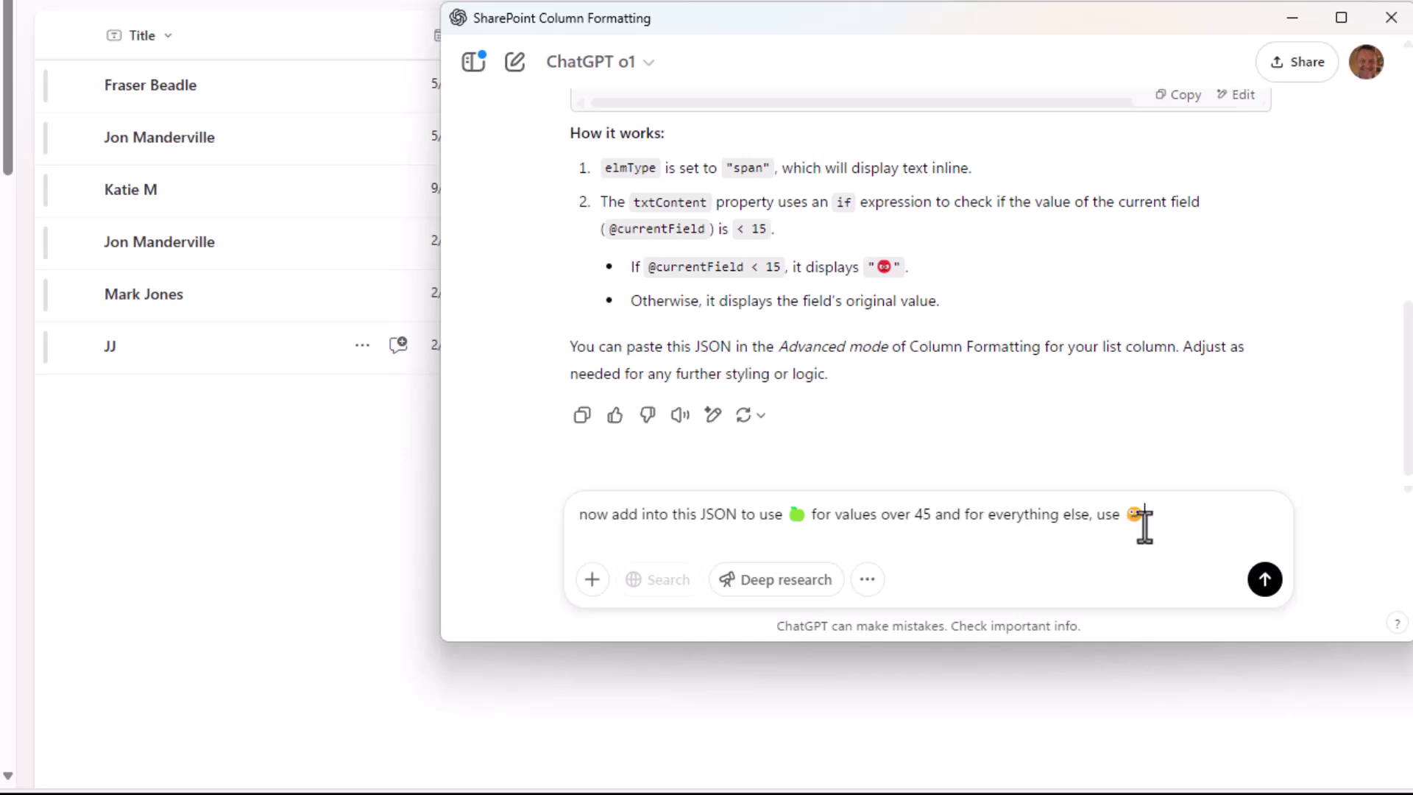
click(1255, 578)
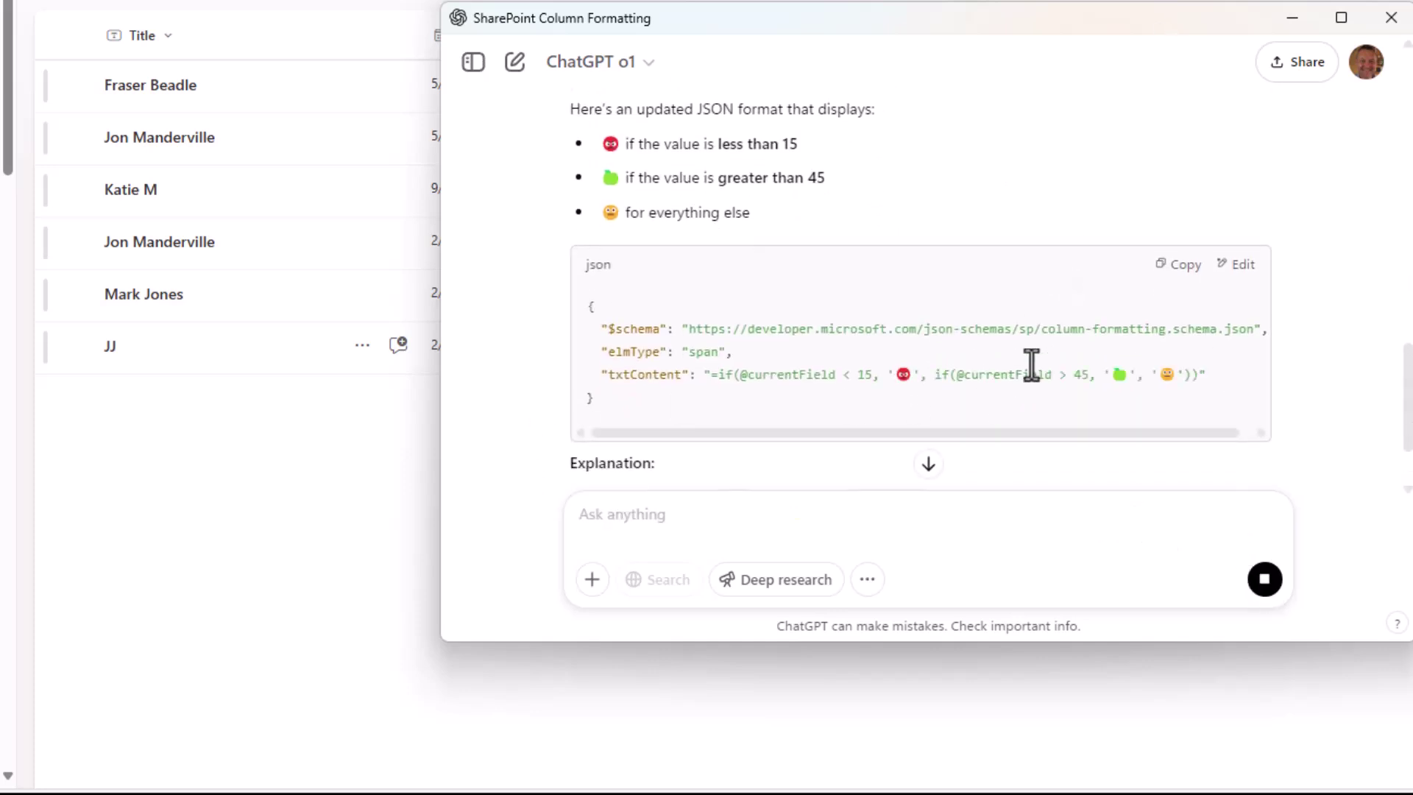
click(1177, 264)
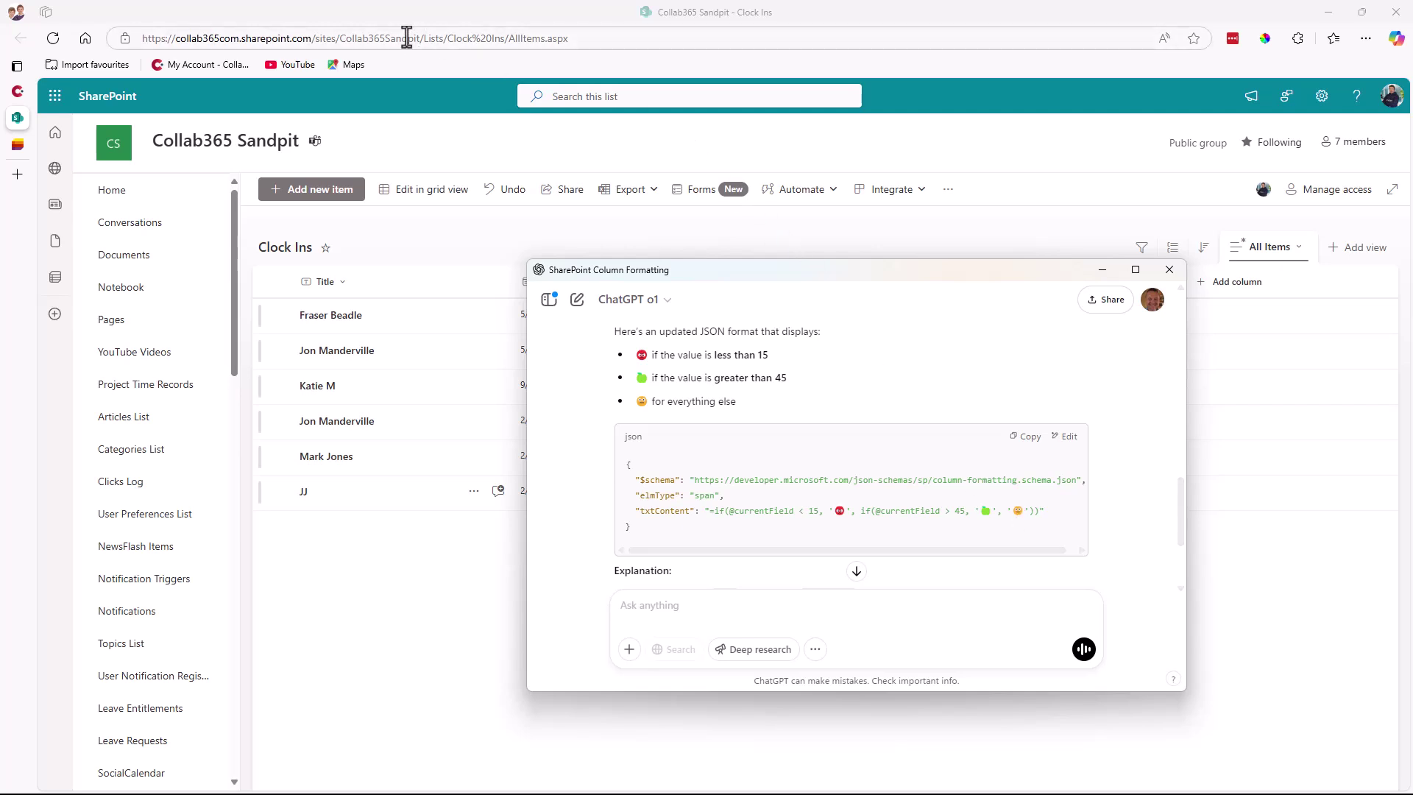
Apply the three-emoji nested-if JSON to Break Duration's formatting and save it
click(407, 241)
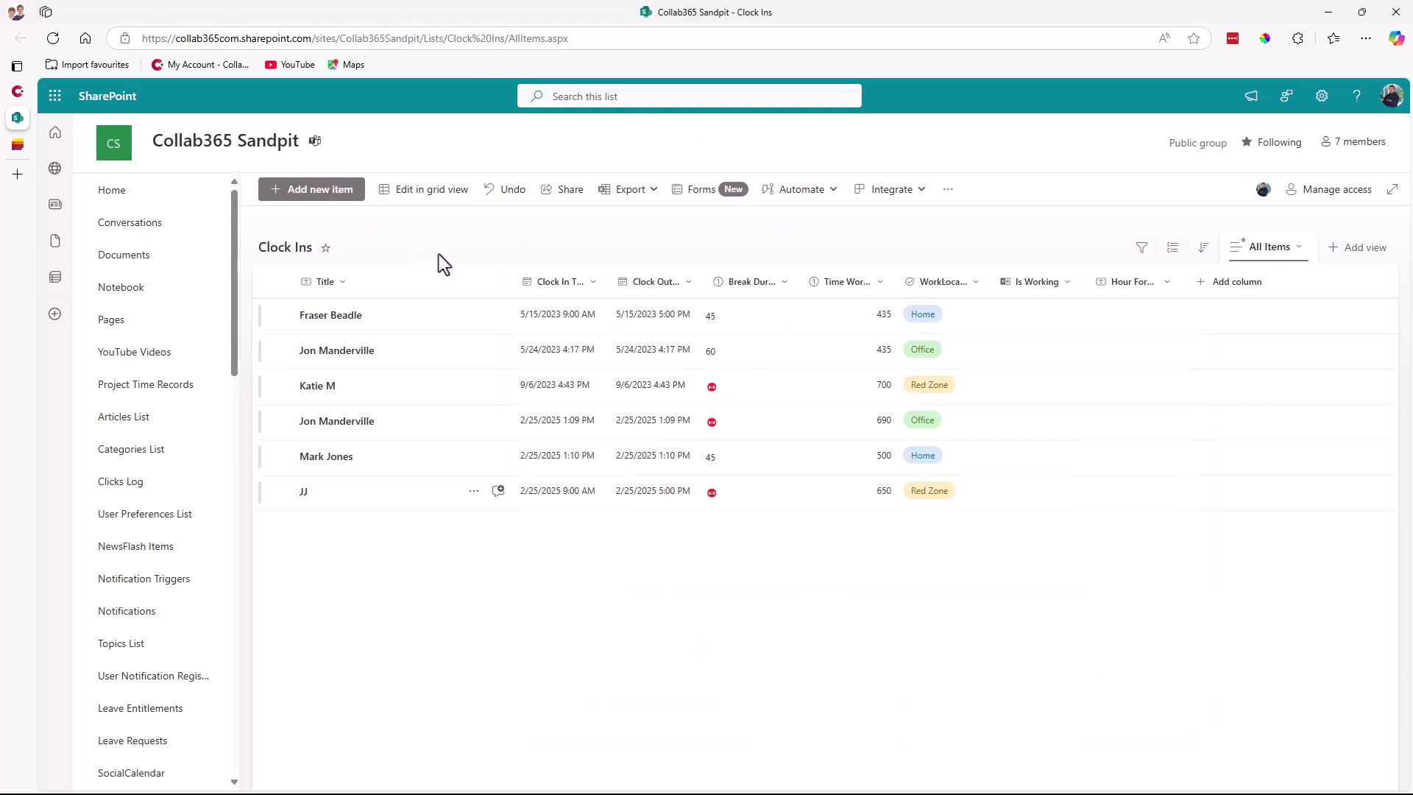
click(783, 282)
mouse_move(795, 423)
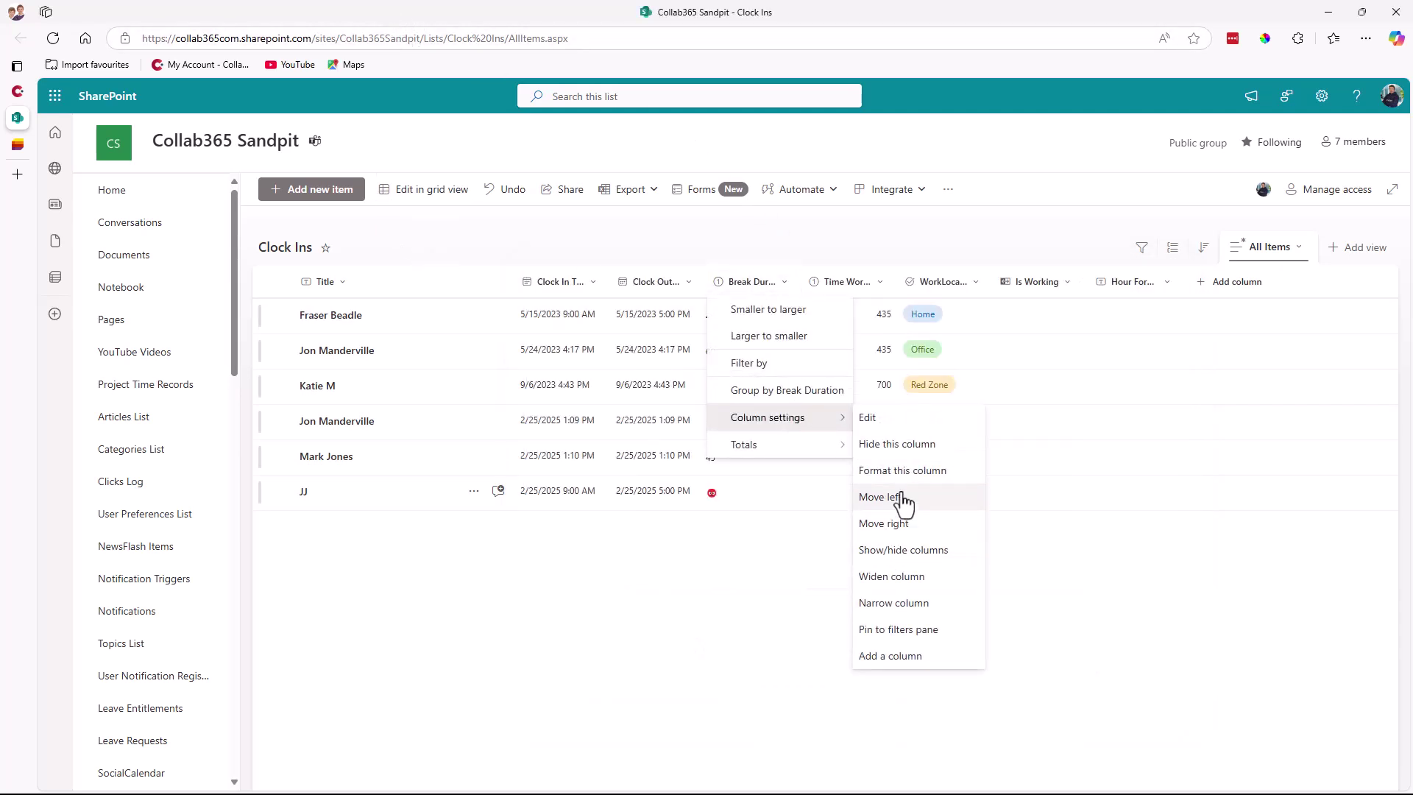
click(905, 467)
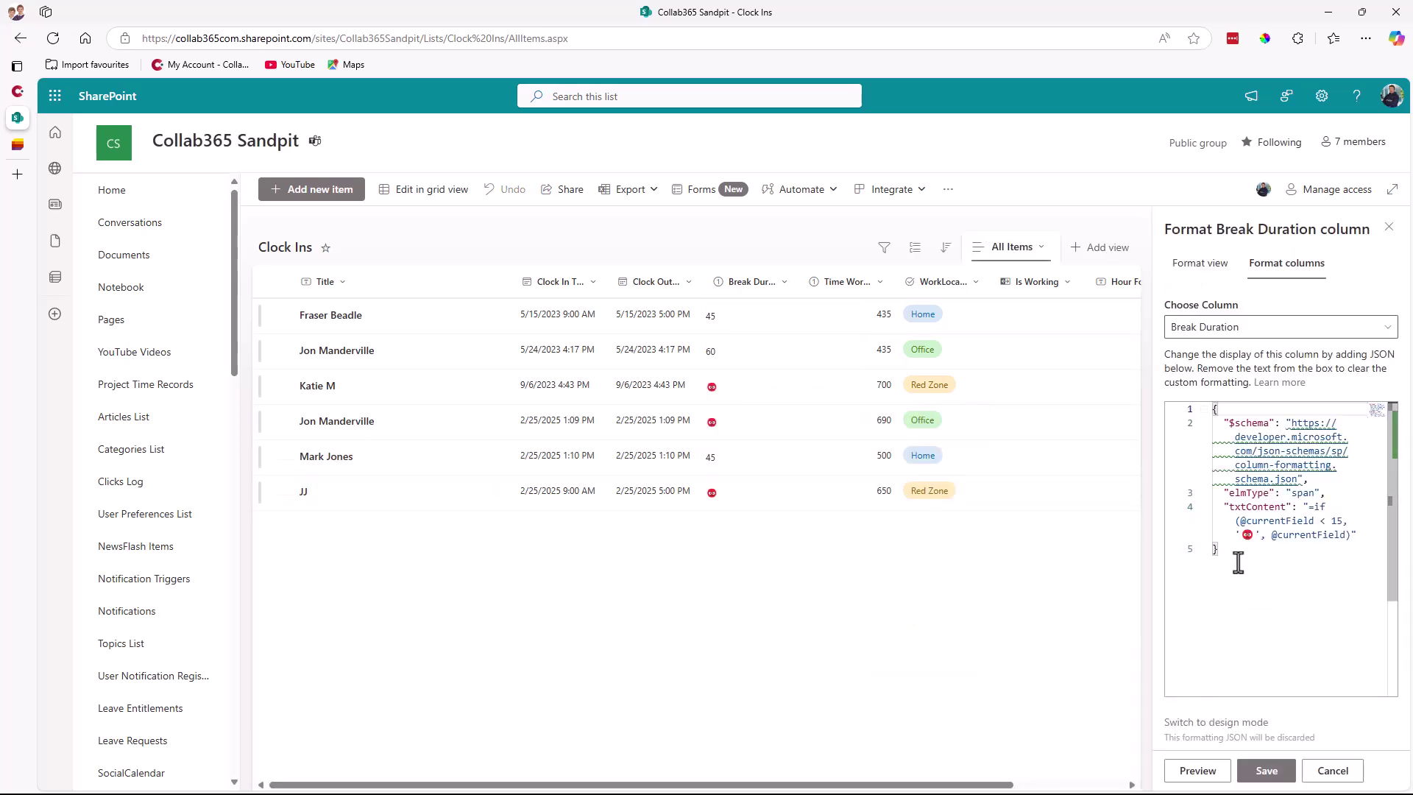
drag(1220, 550, 1196, 401)
key(ctrl+v)
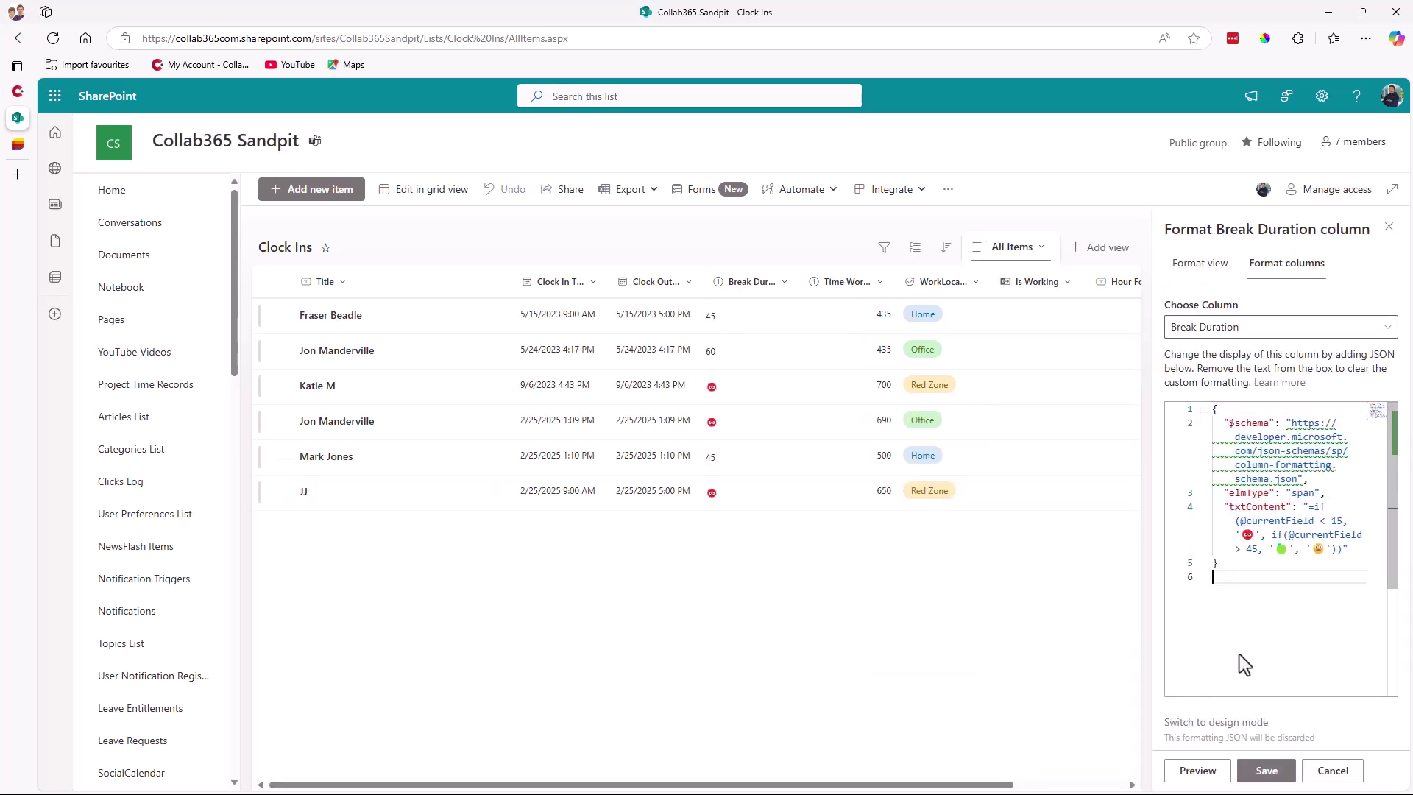
click(1256, 773)
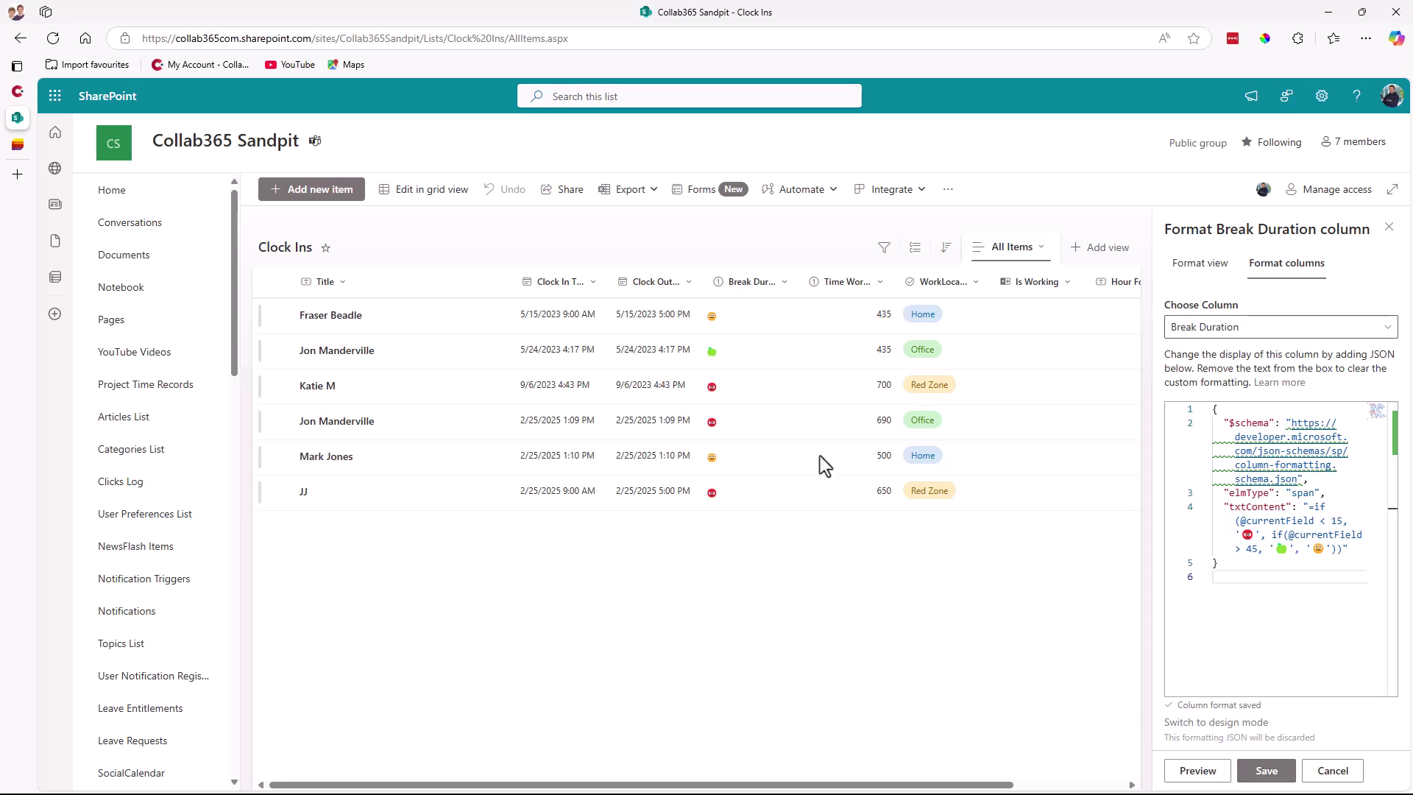
key(ctrl+plus)
key(ctrl+plus)
click(1389, 272)
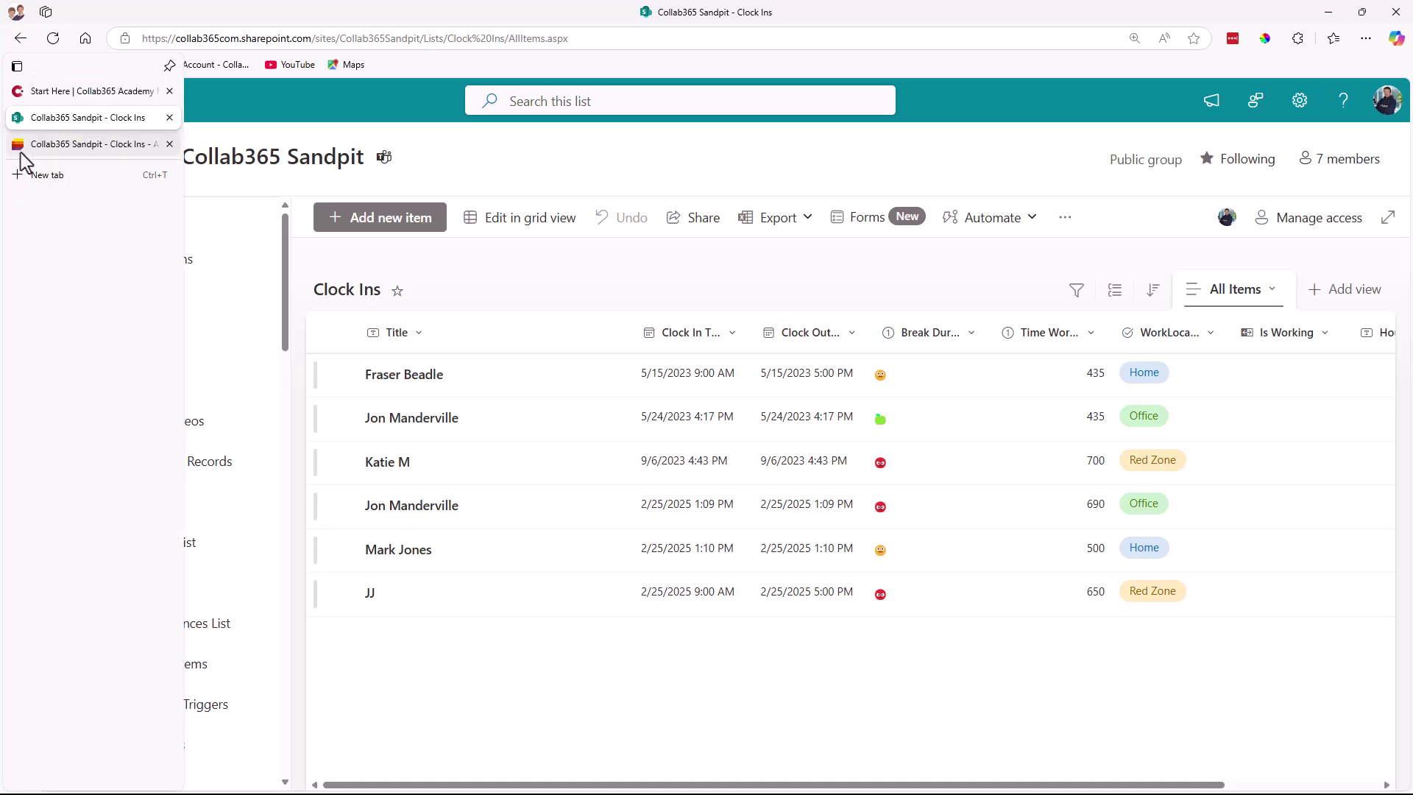
Reload the Microsoft Lists copy of Clock Ins and bring up Break Duration's column menu
click(32, 148)
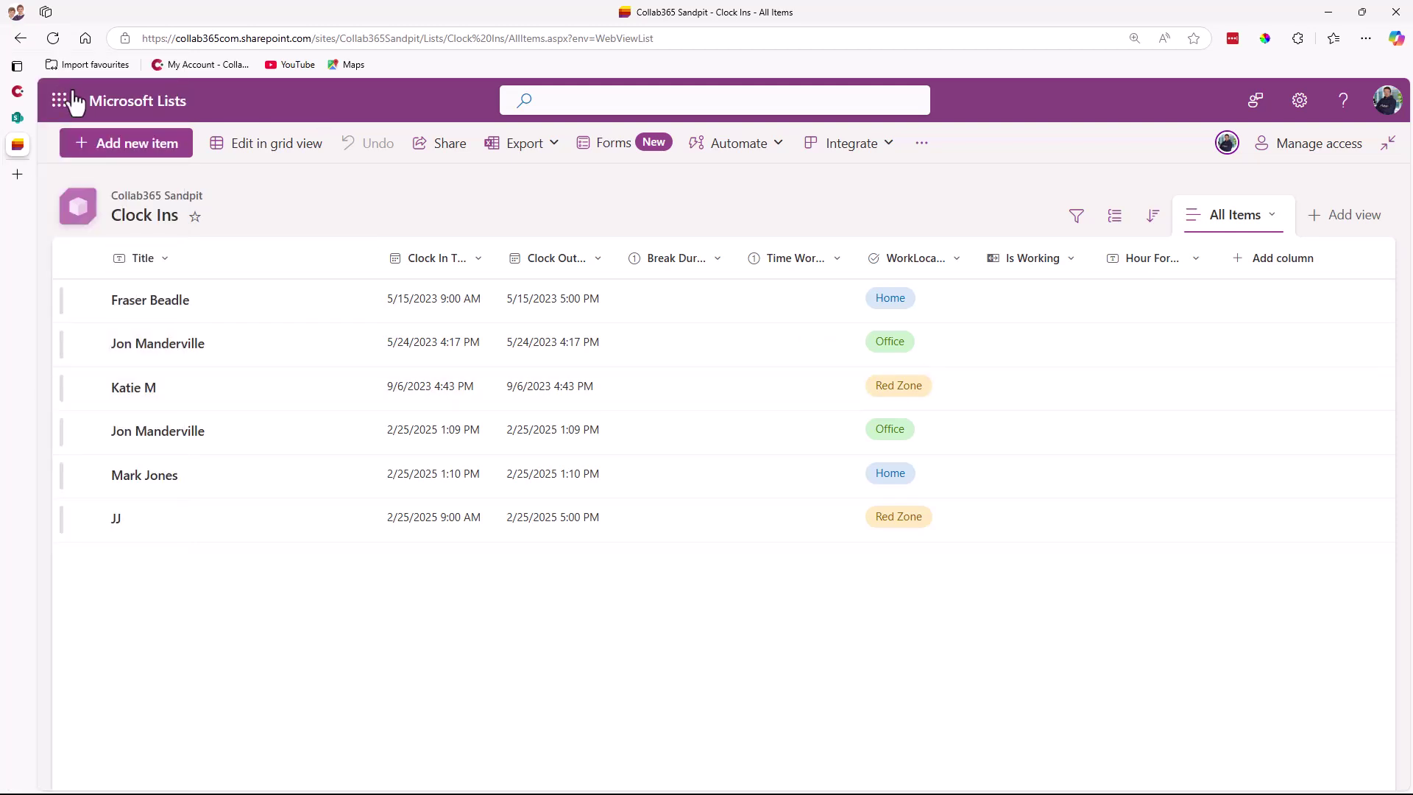
click(52, 38)
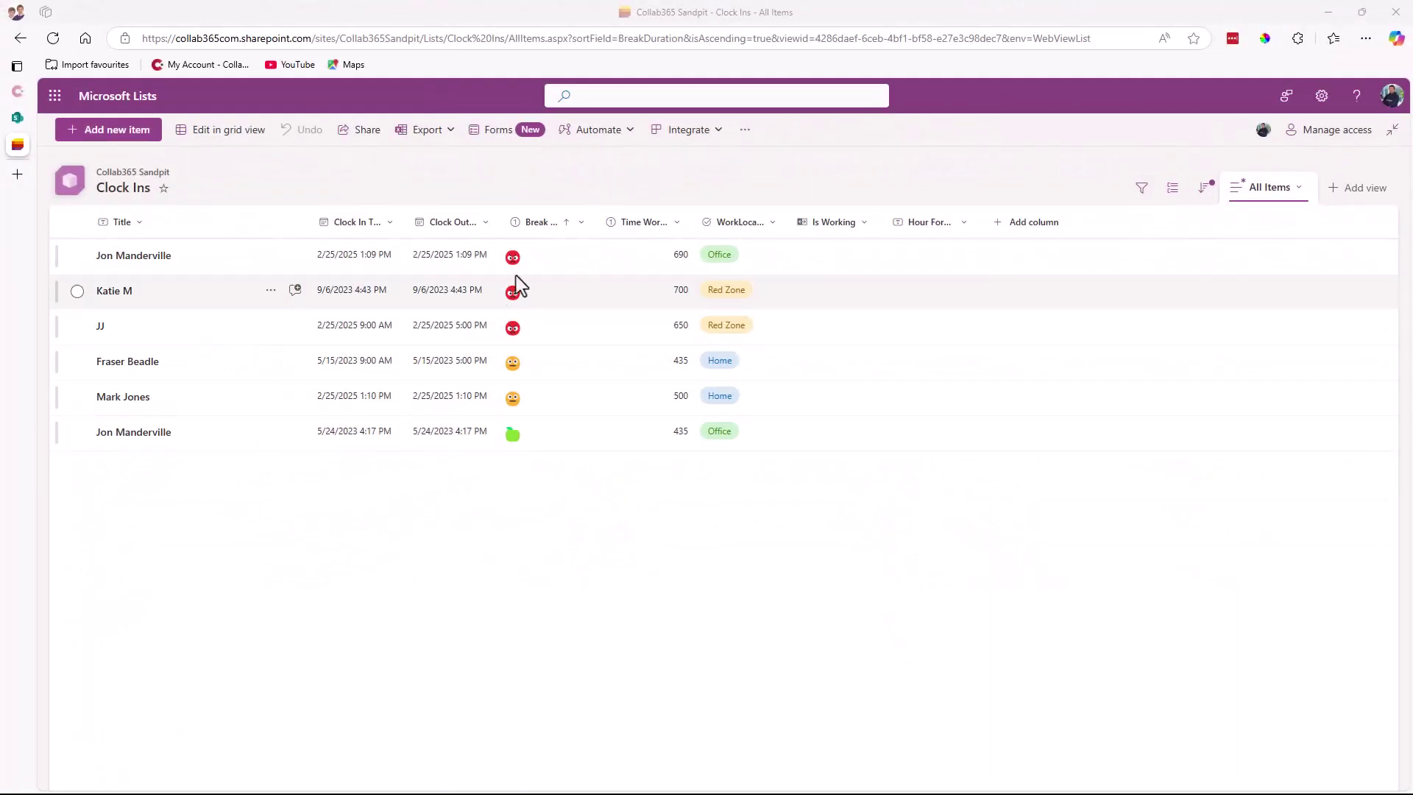
click(580, 223)
mouse_move(599, 365)
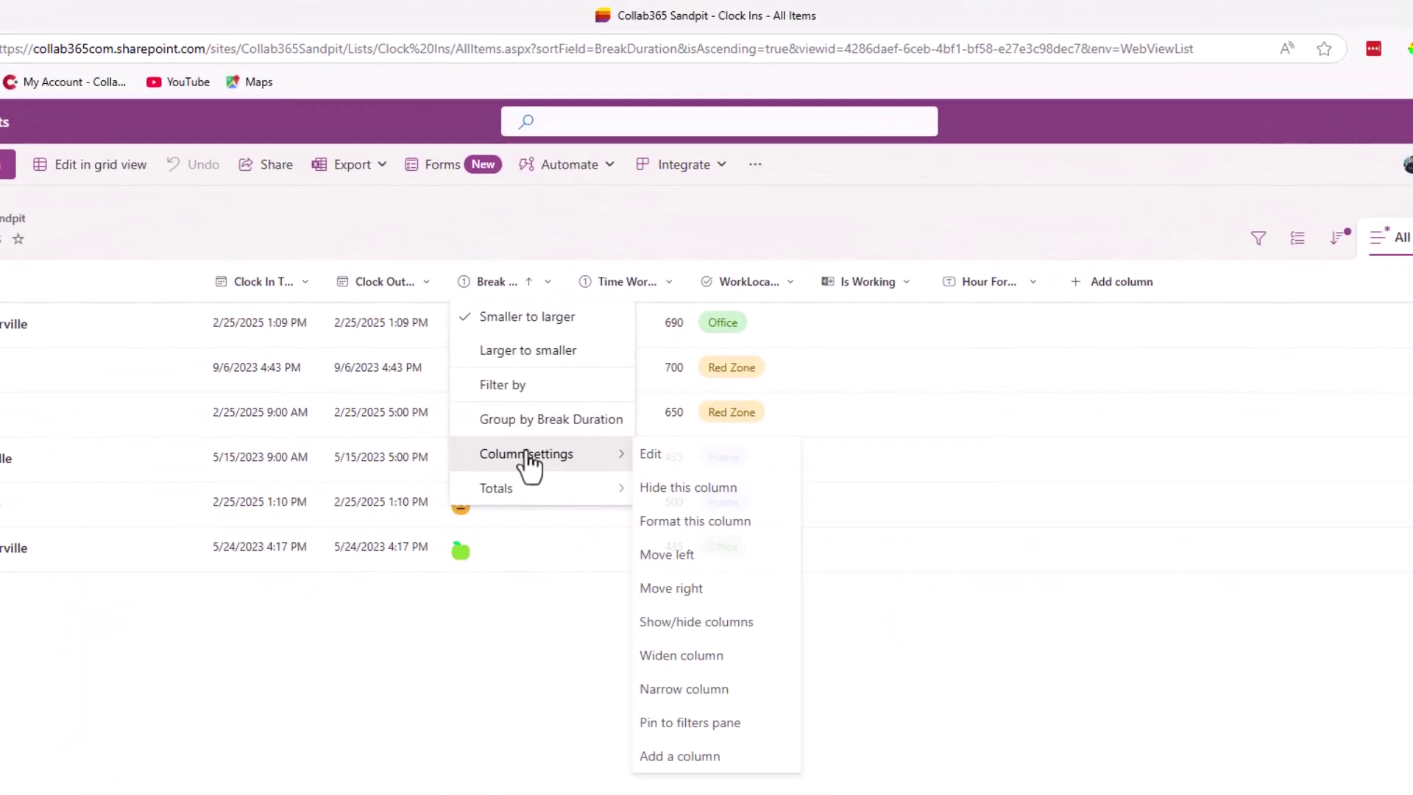
Enlarge the Break Duration emojis to a 24px font size and save, then start reducing it
click(688, 521)
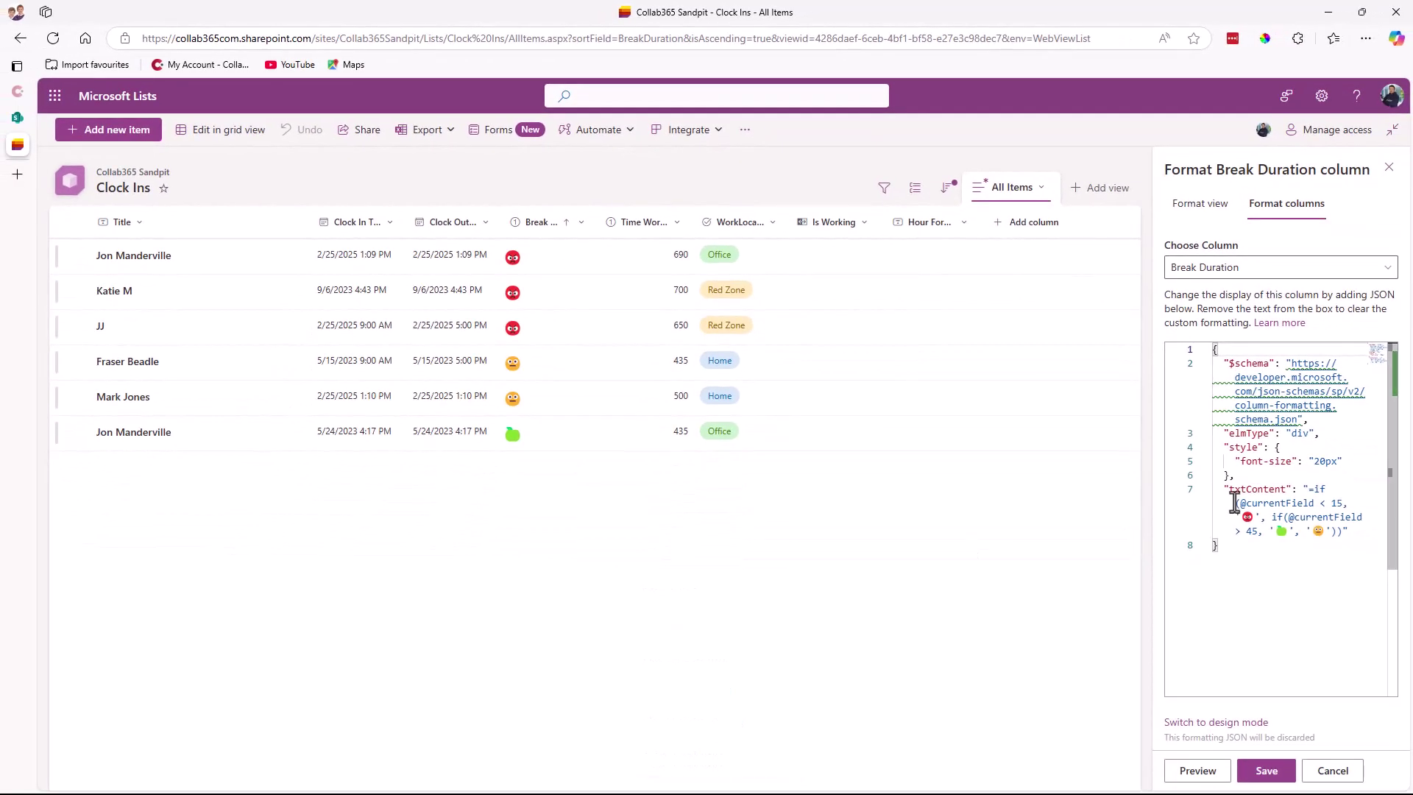
drag(1224, 447, 1232, 491)
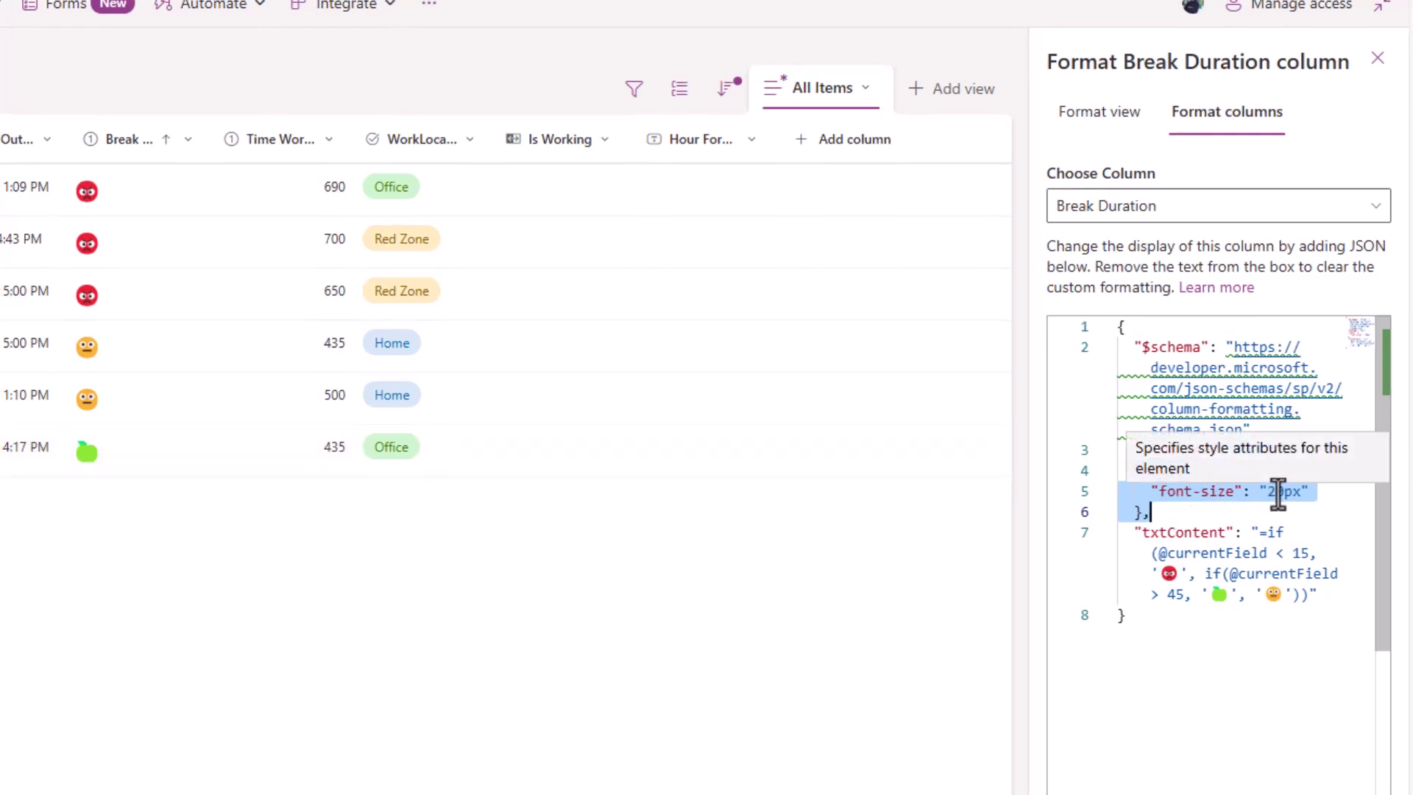
drag(1268, 493, 1290, 493)
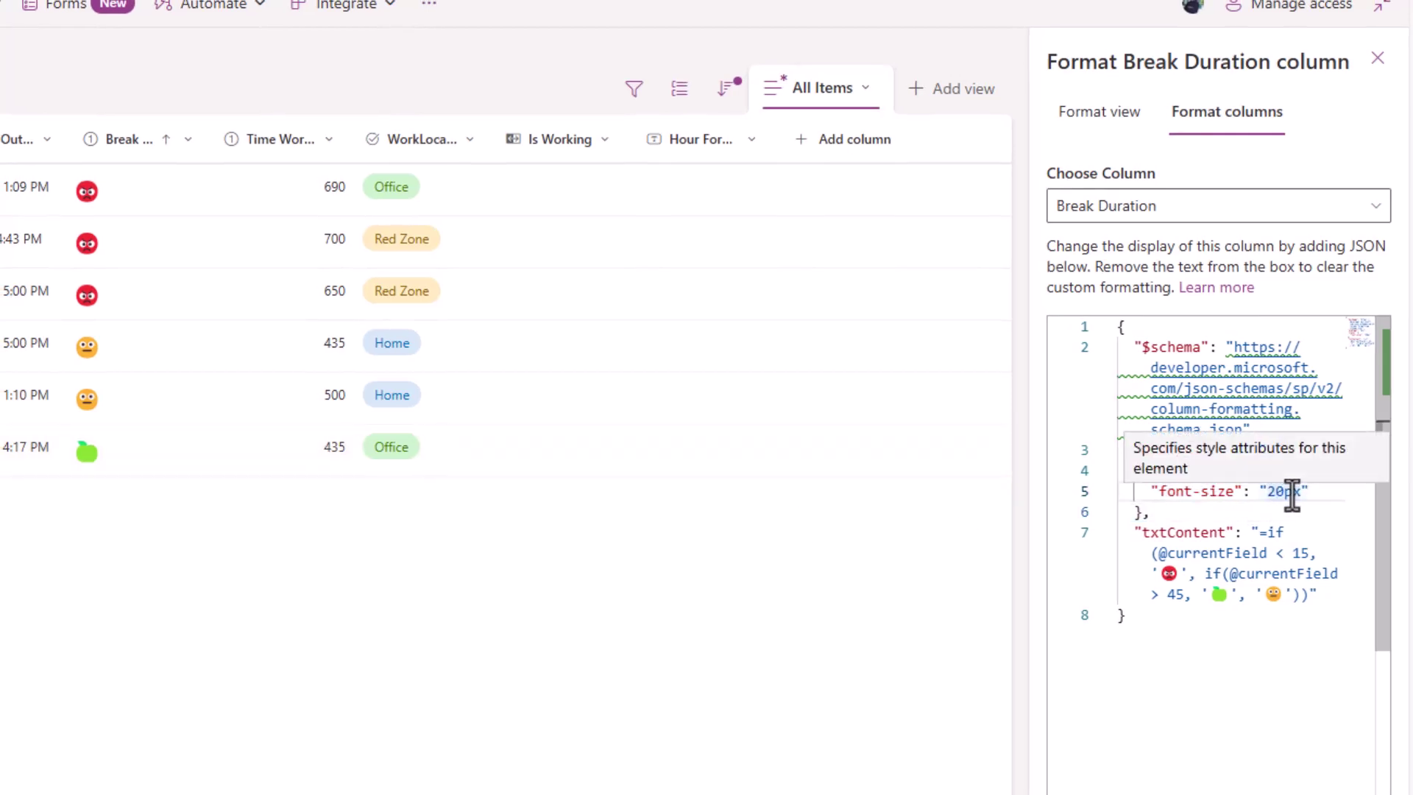
text(24)
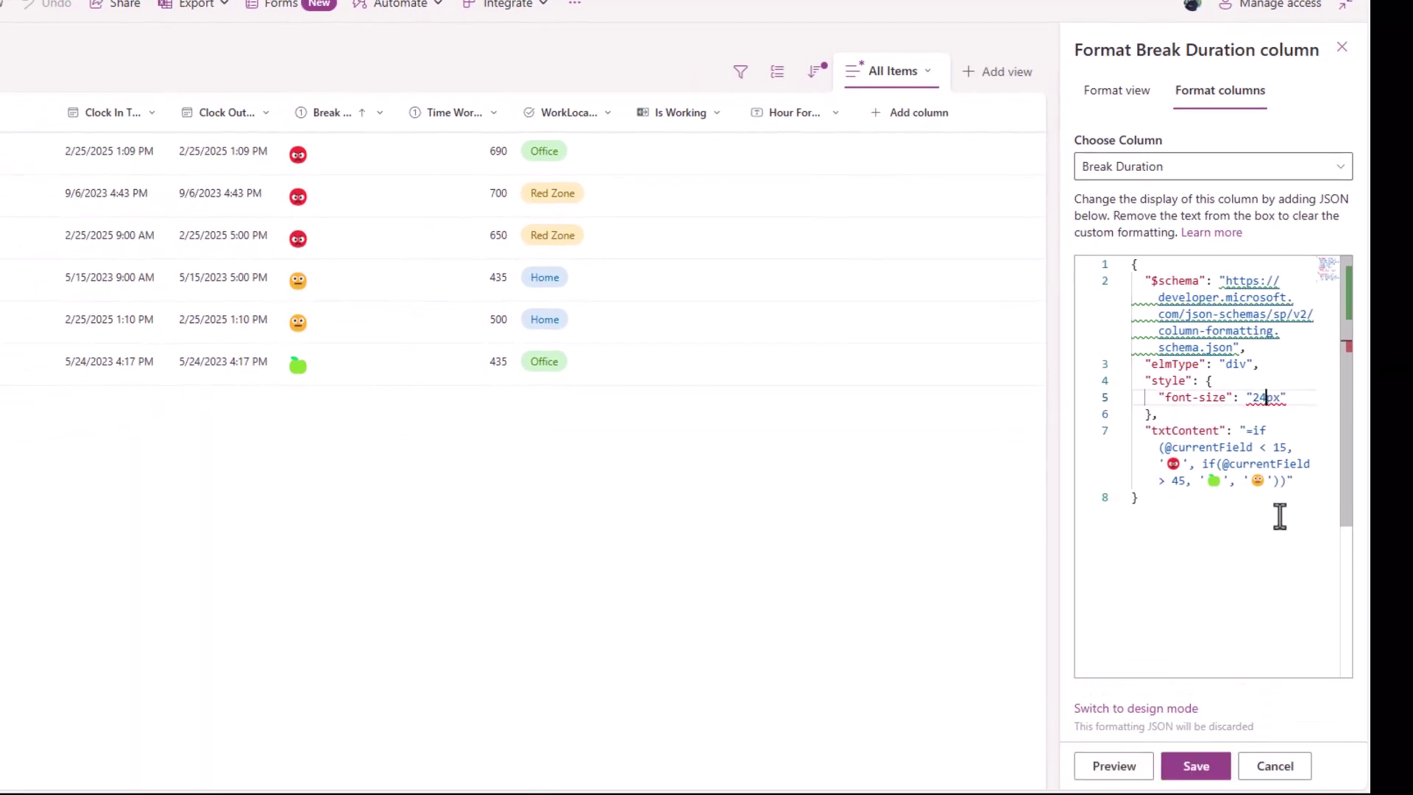
click(1192, 767)
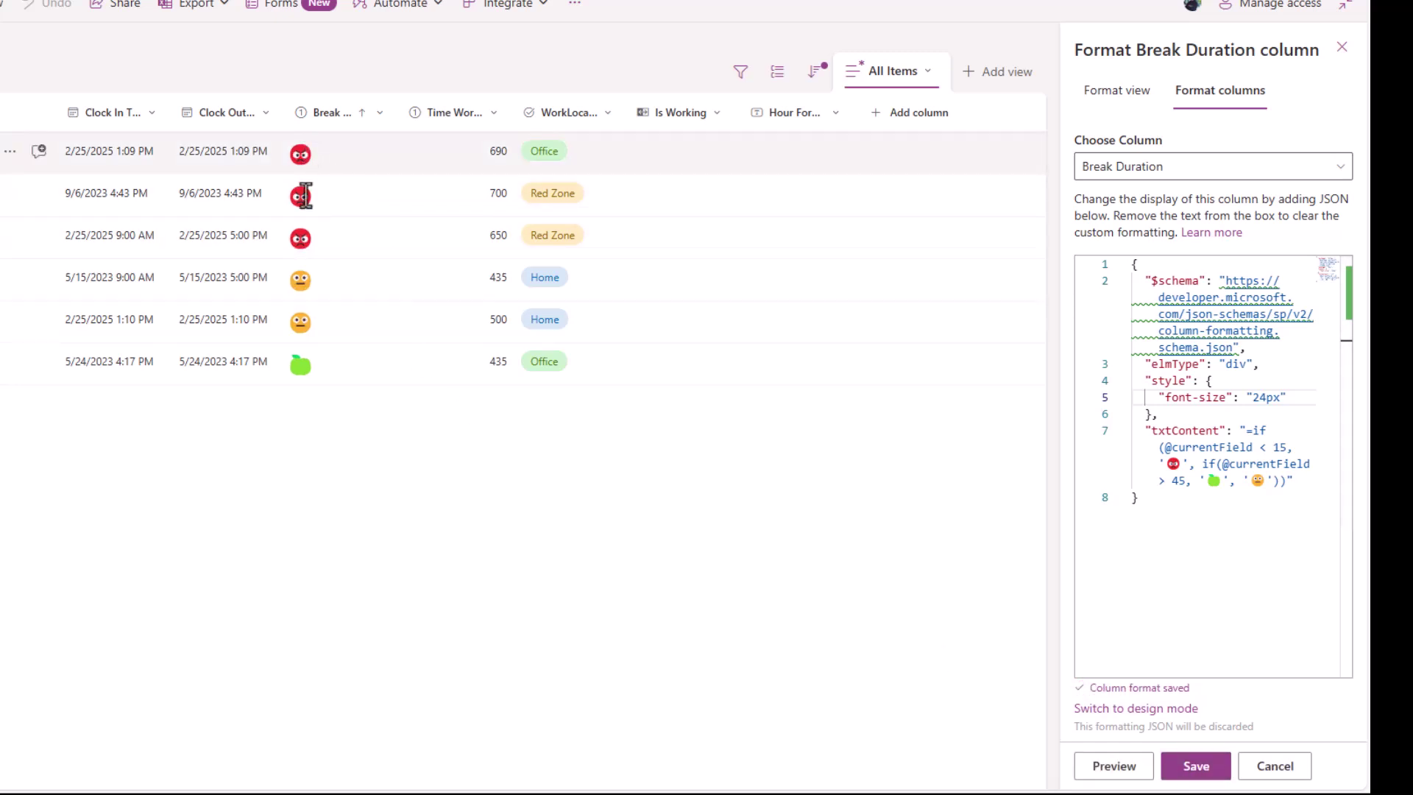
click(1266, 398)
key(BackSpace)
Save the Break Duration emoji size at 22px and close the formatting panel
text(2)
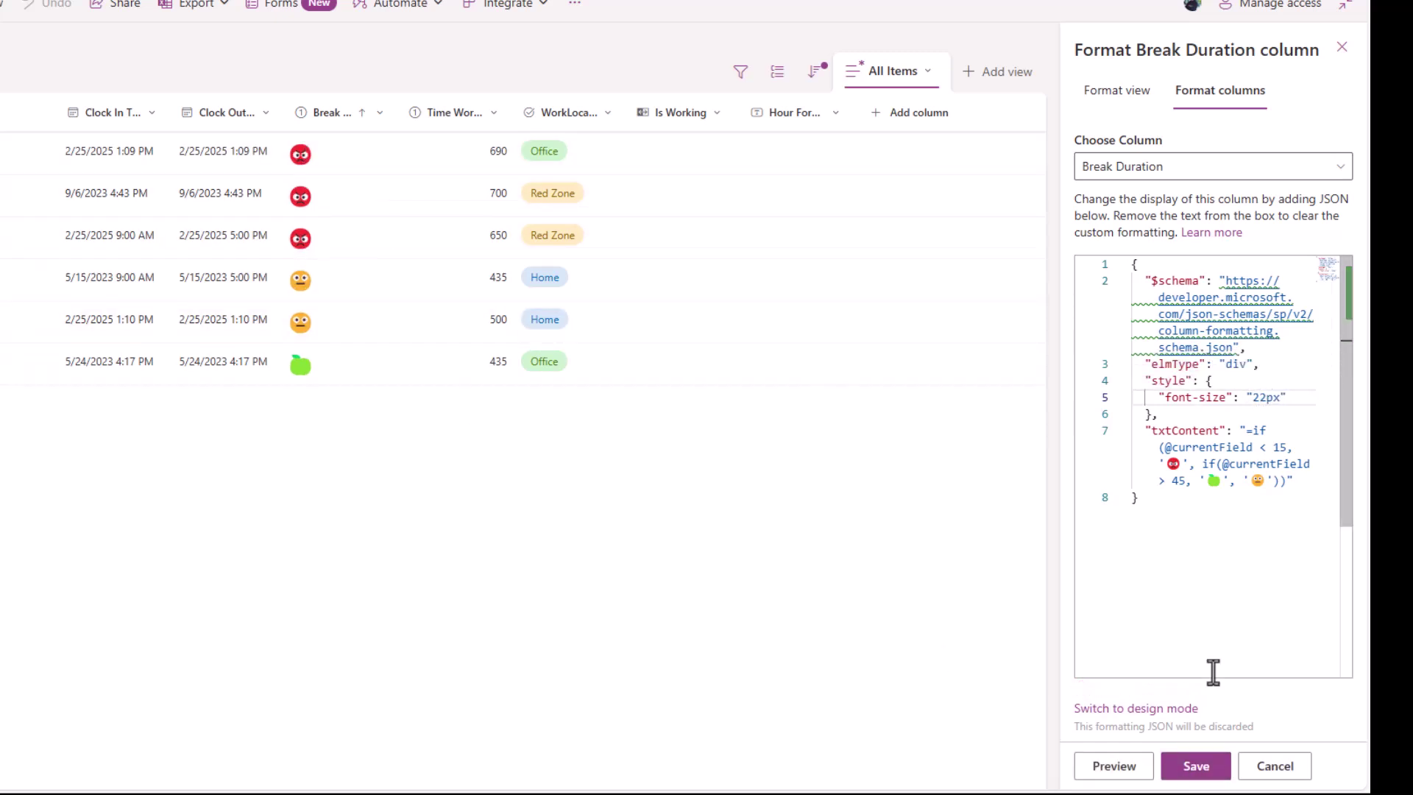
click(1196, 767)
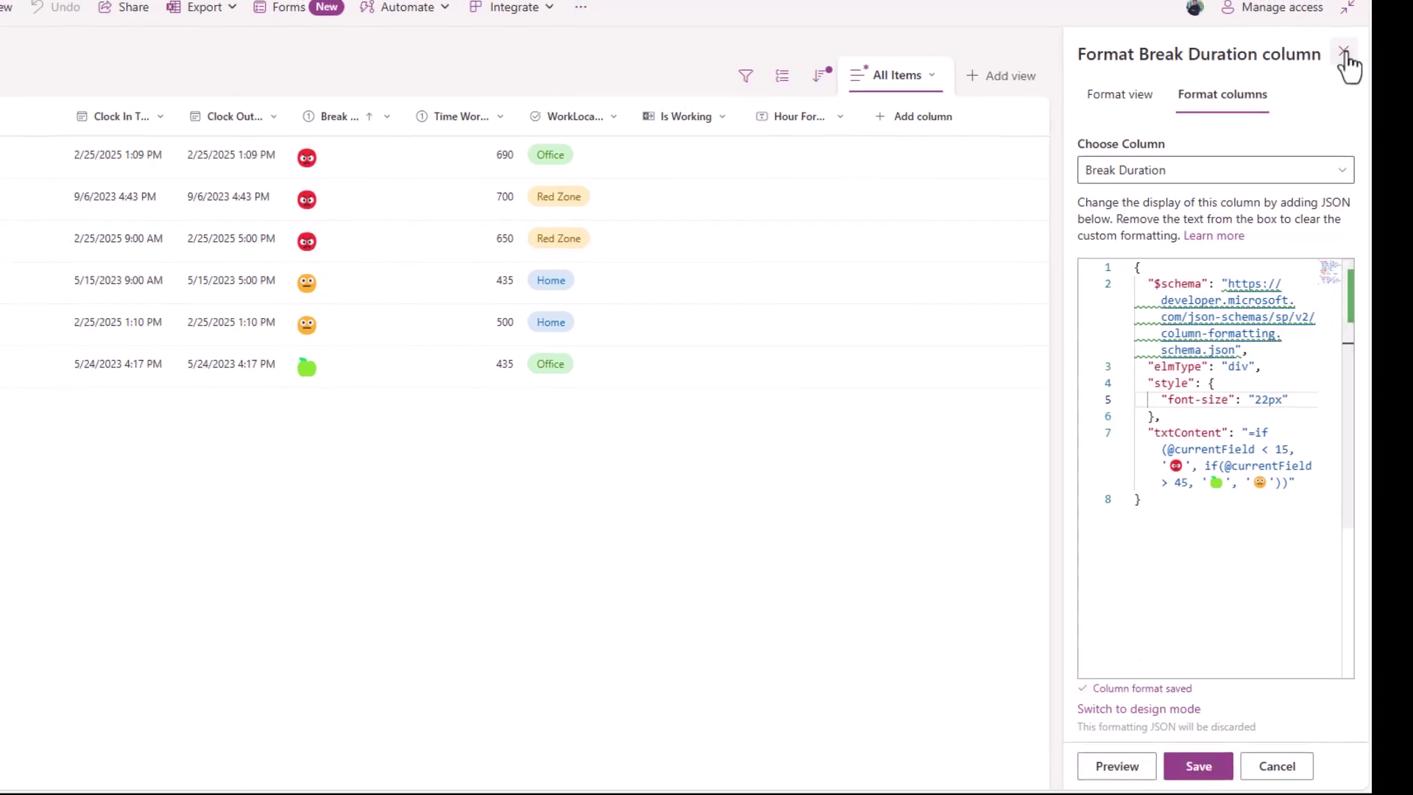
click(1342, 47)
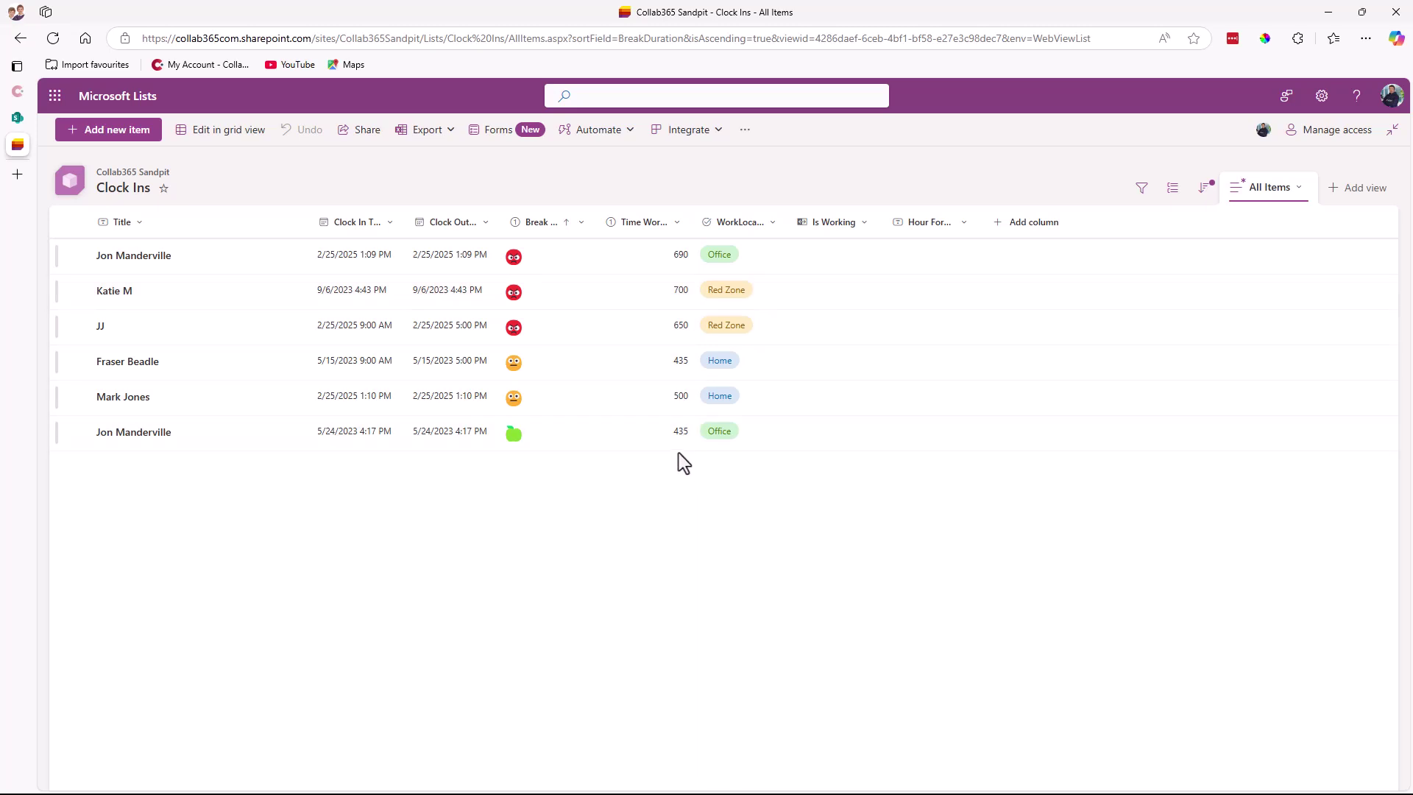
click(676, 227)
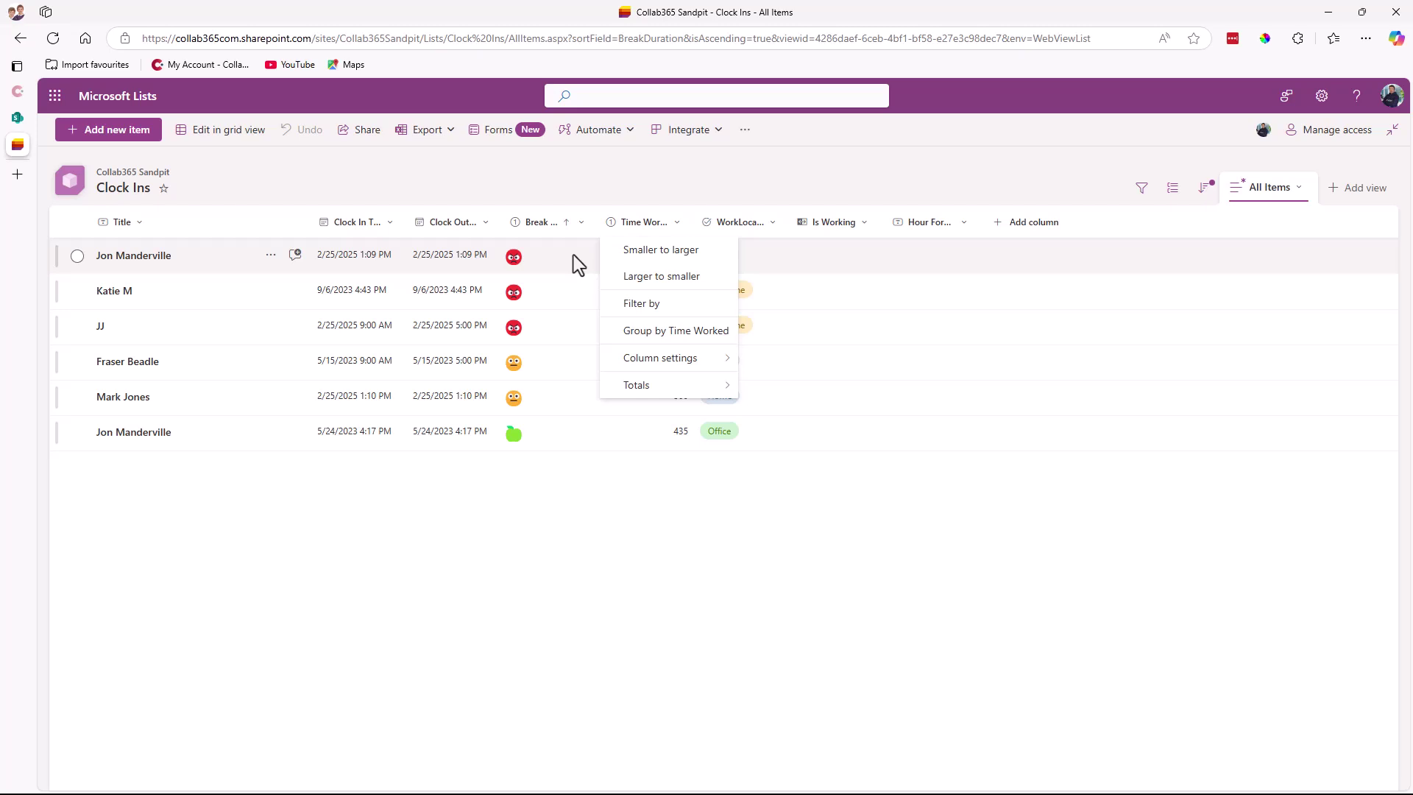
Open the Time Worked column's Format this column pane in Advanced mode to edit its JSON
mouse_move(671, 361)
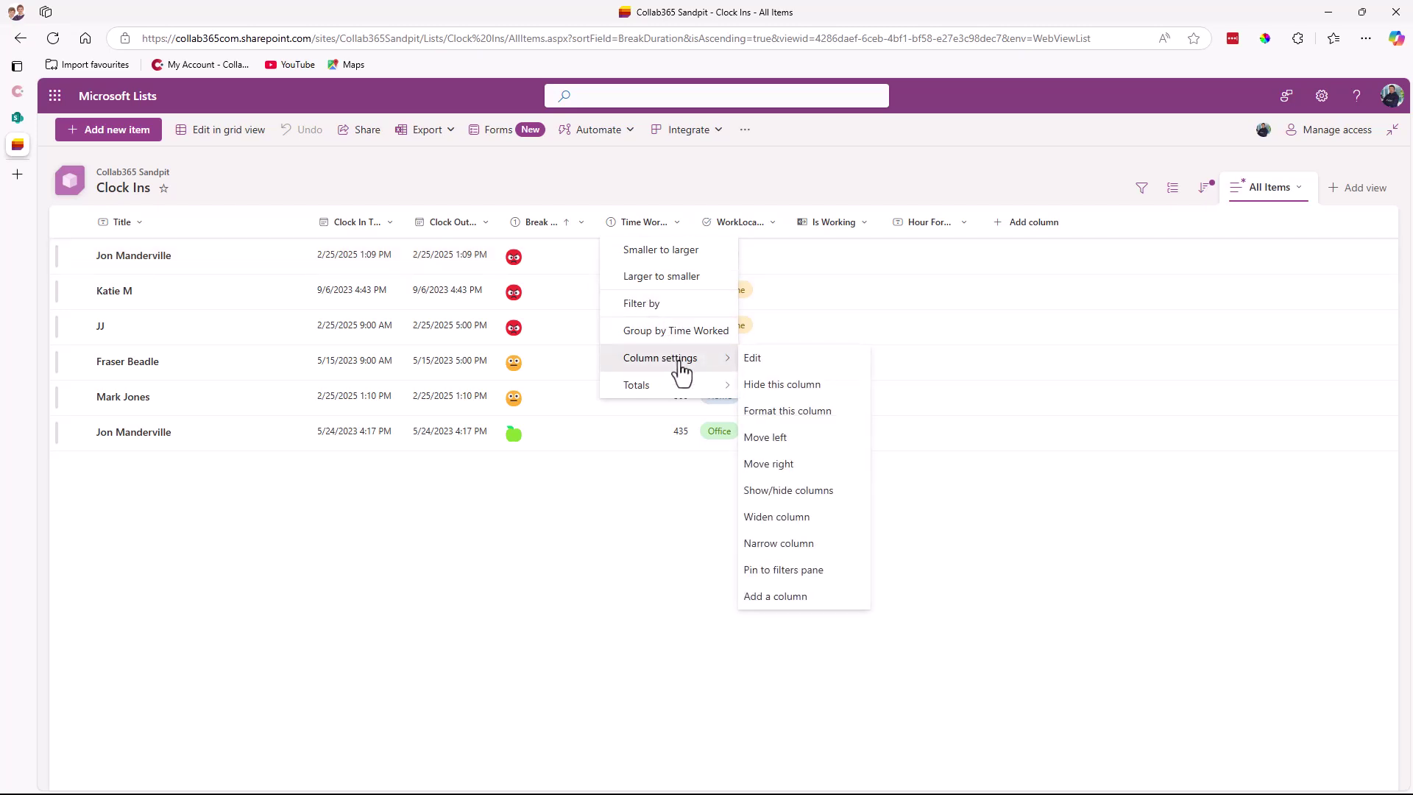
click(791, 421)
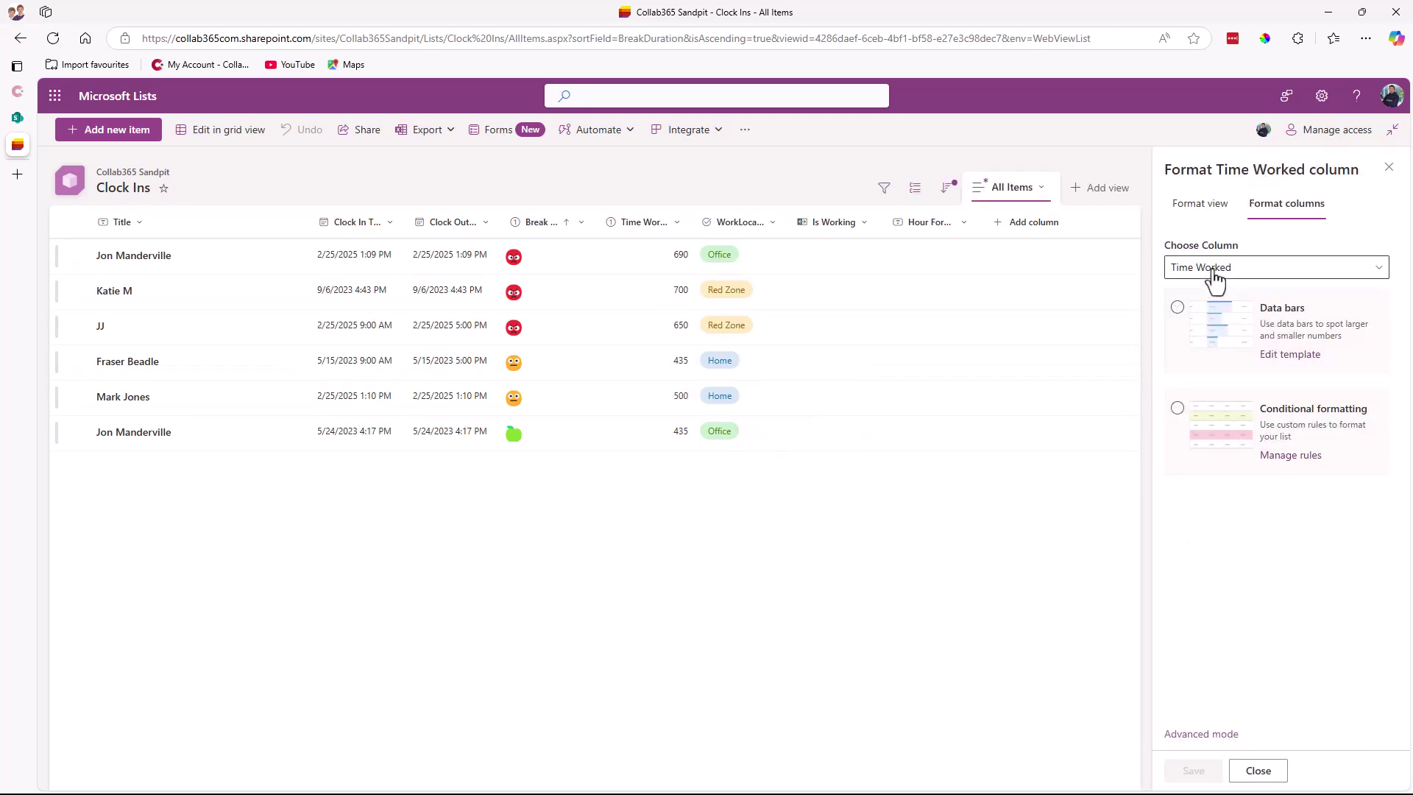
click(1221, 734)
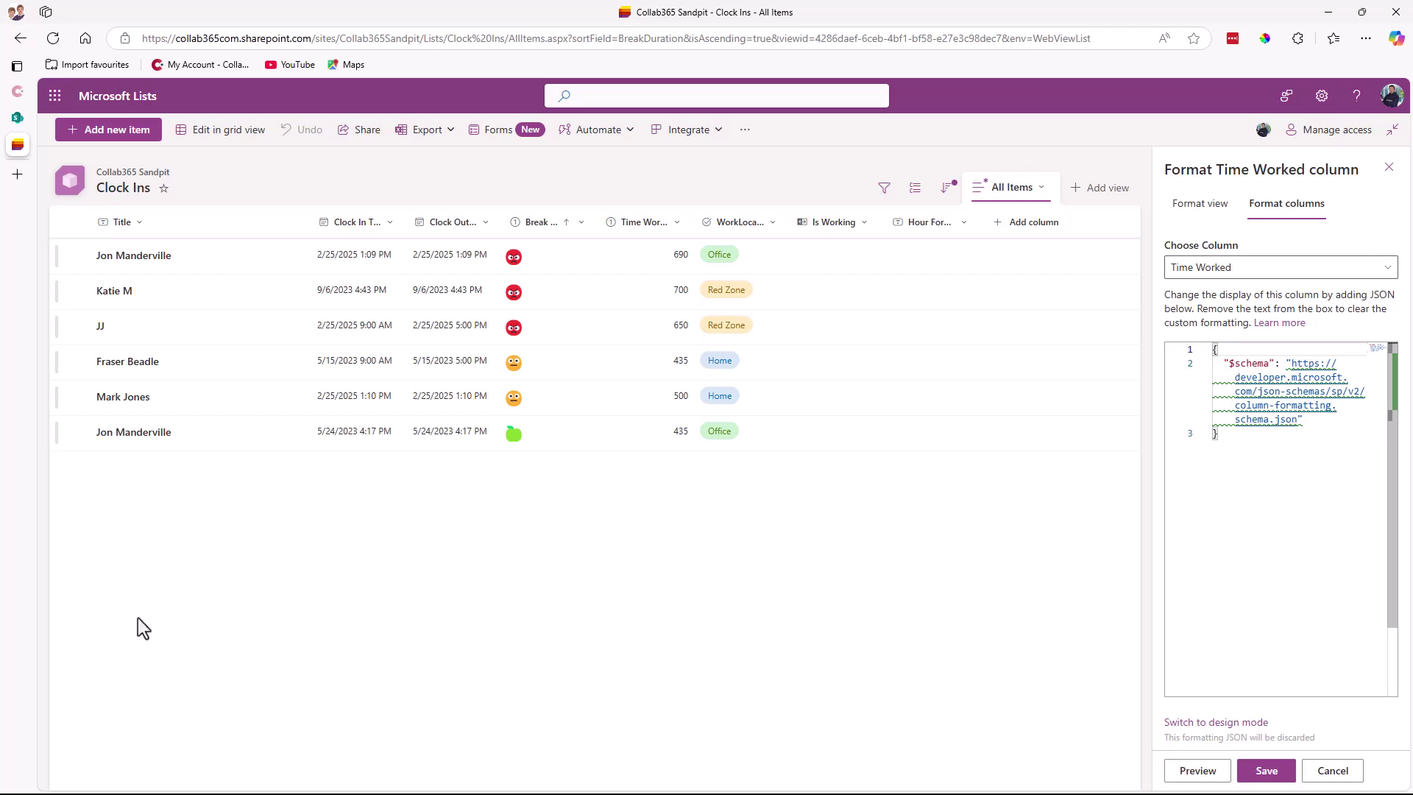
Paste and save JSON showing Time Worked as bold hours and minutes, amber at 480+ minutes
key(ctrl+v)
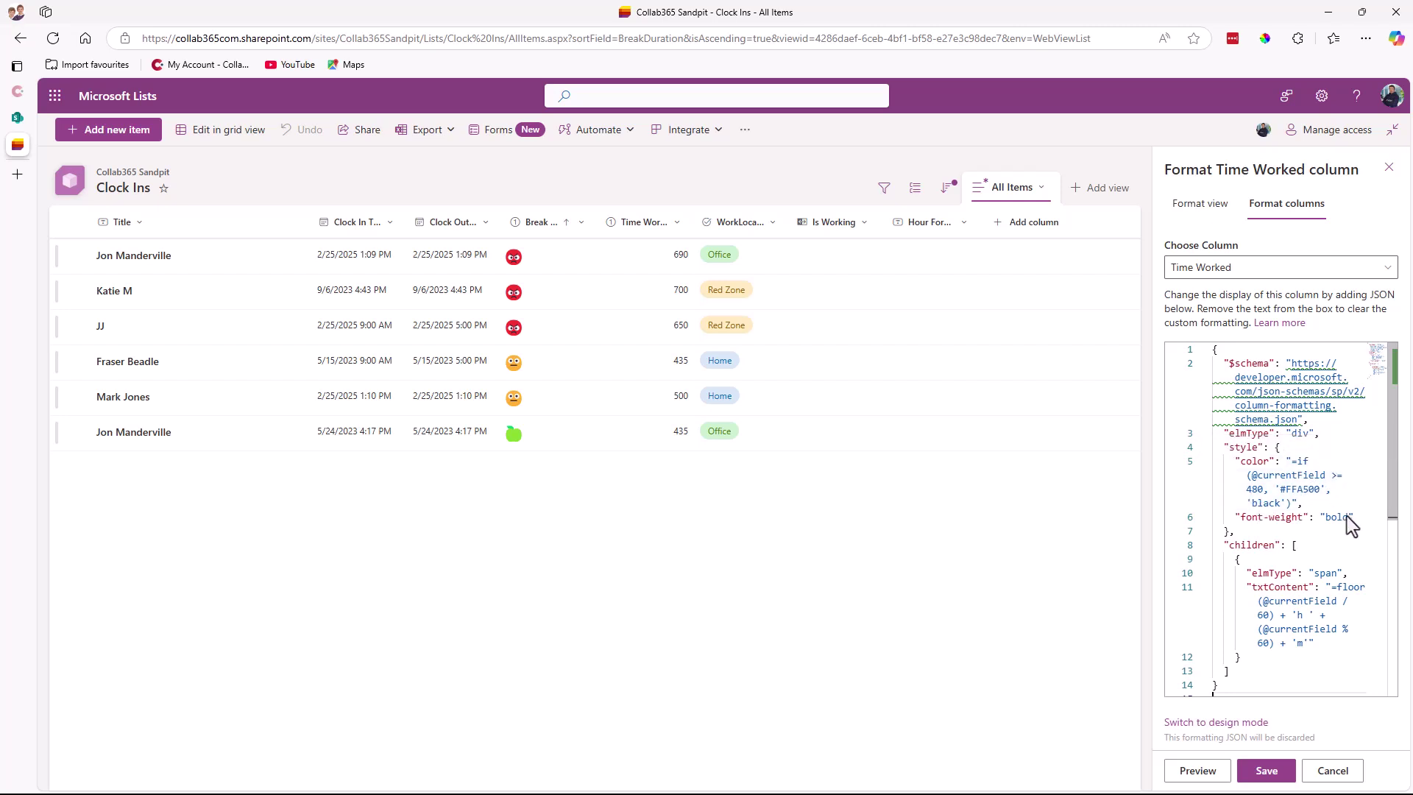
drag(1393, 466, 1395, 508)
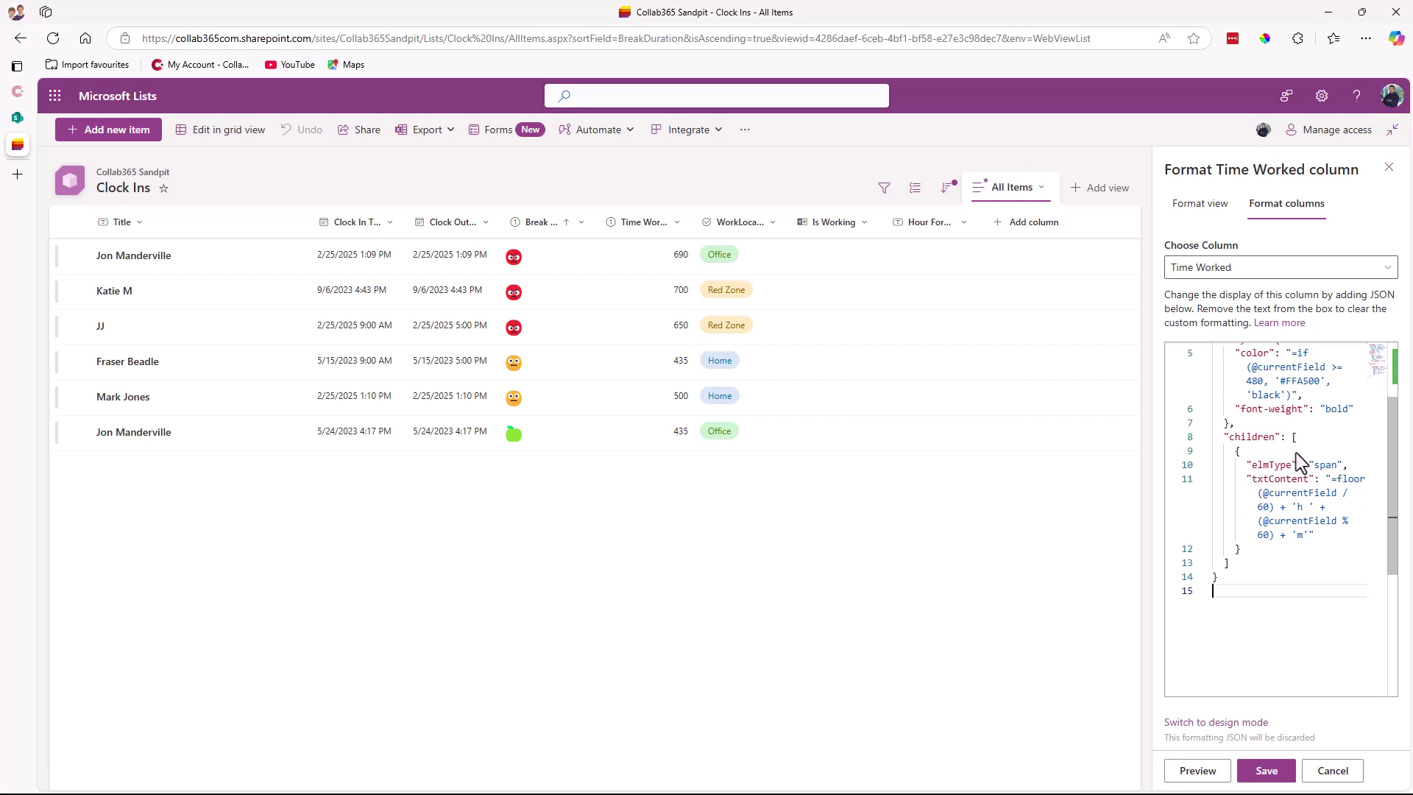
click(1275, 523)
click(1261, 770)
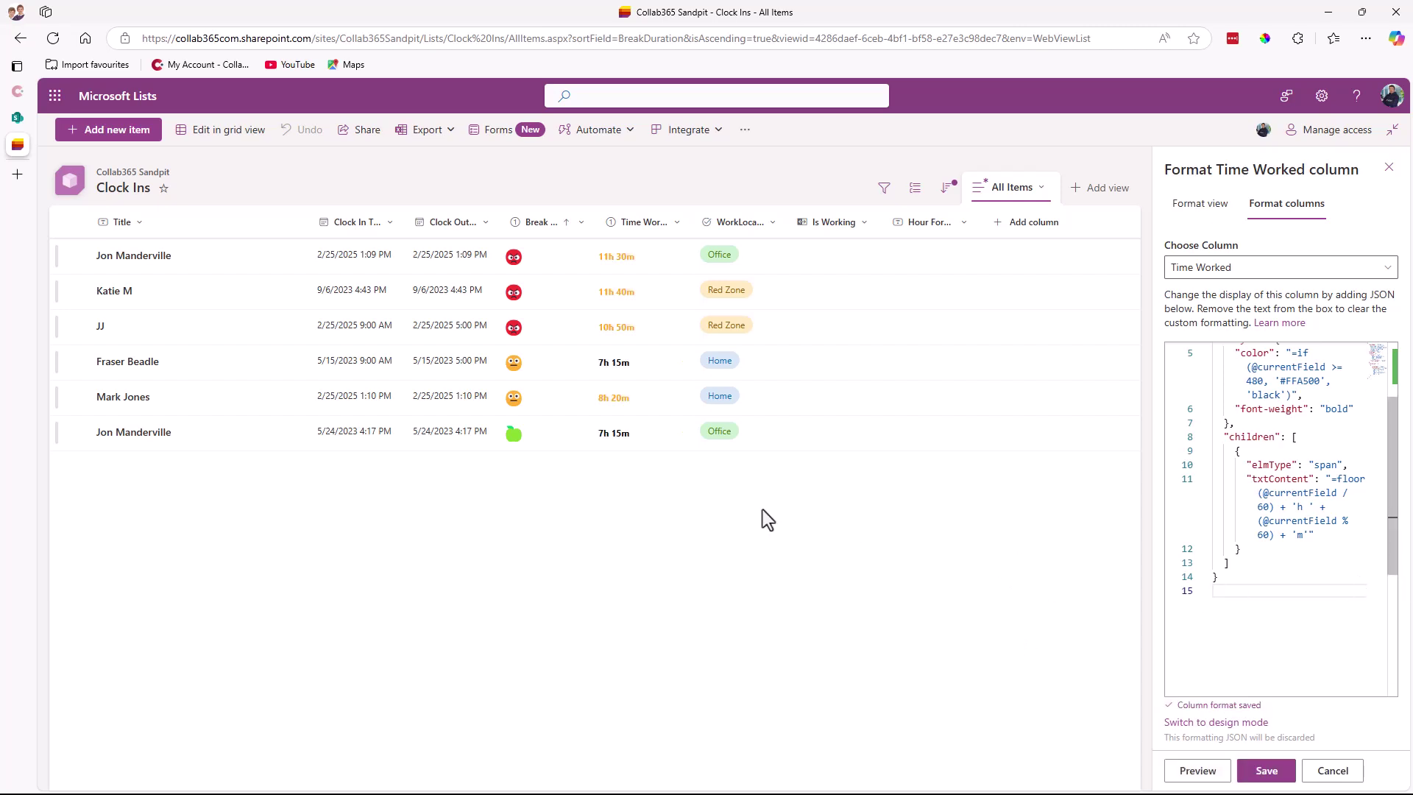
Re-save the Time Worked formatting with its 480-minute threshold unchanged and close the panel
scroll(1256, 547, up, 1)
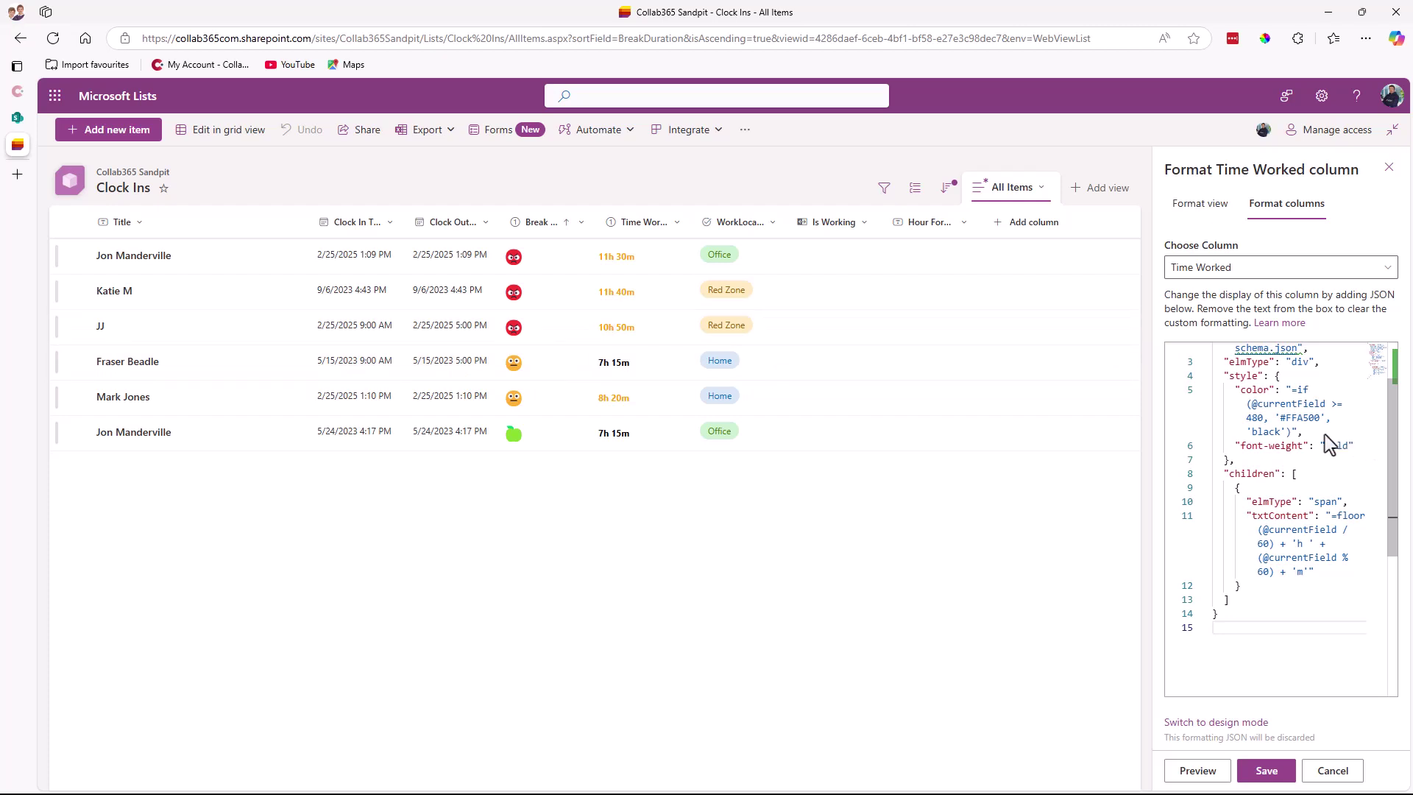
double_click(1253, 417)
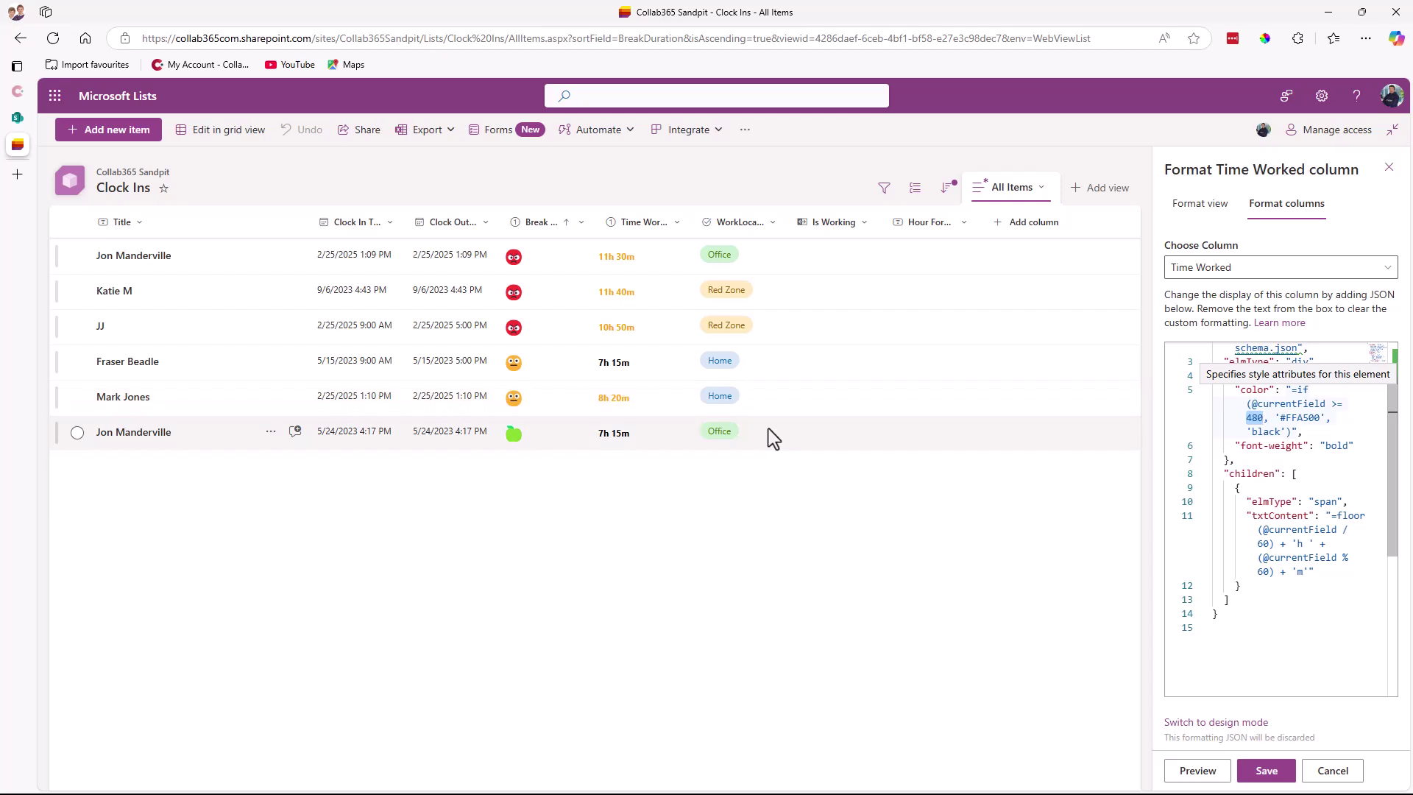
click(1277, 770)
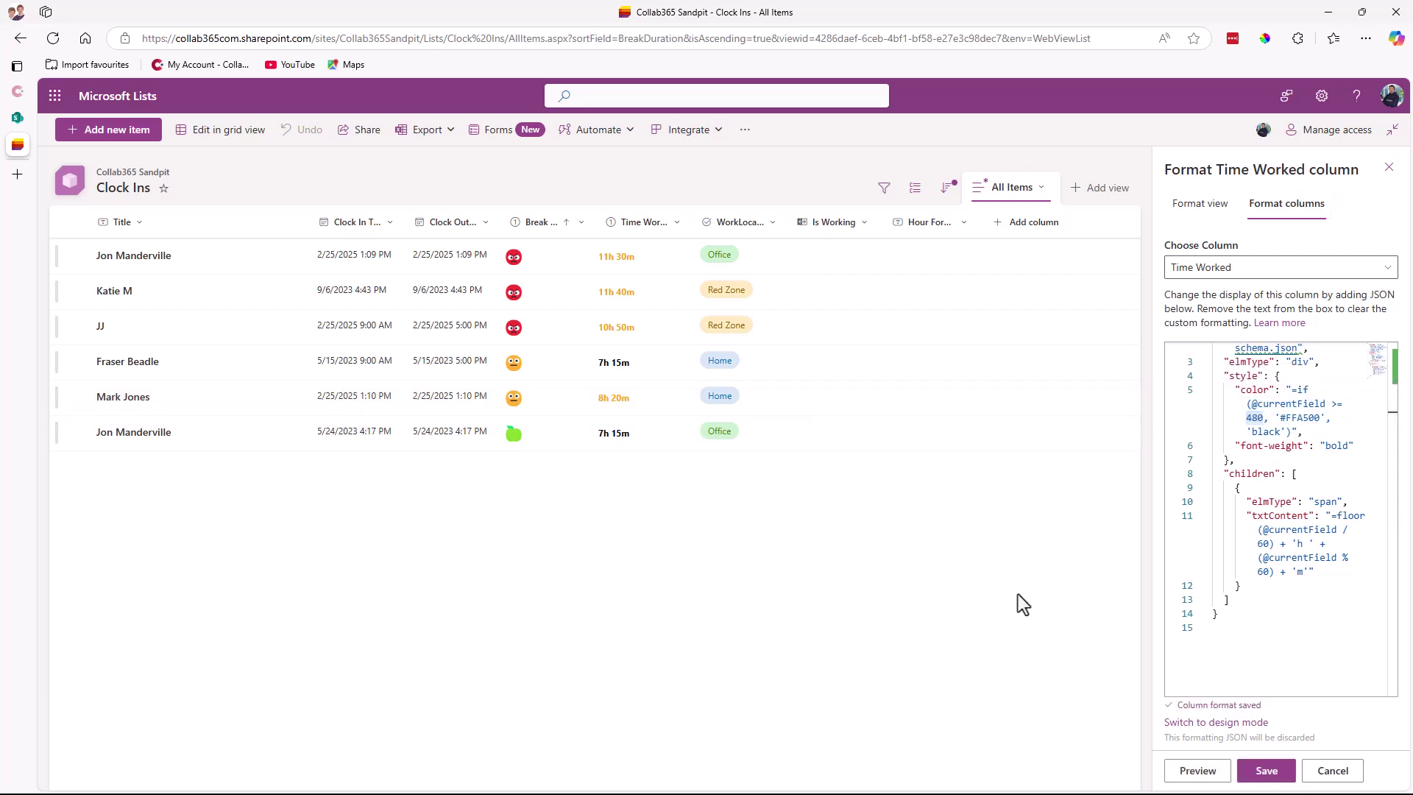
click(1388, 168)
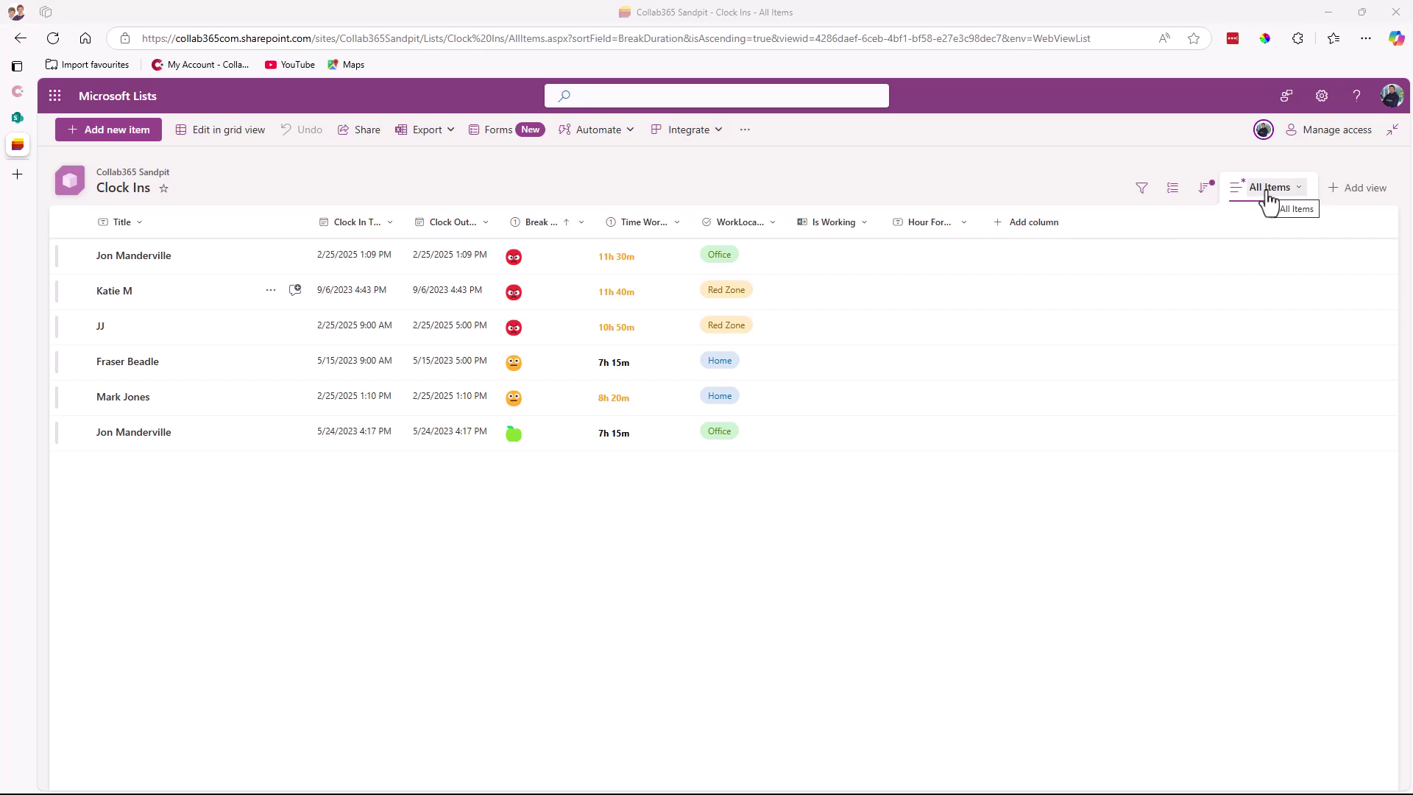
Replace the All Items view's formatting JSON with the Red Zone peach row-class rule
click(1297, 193)
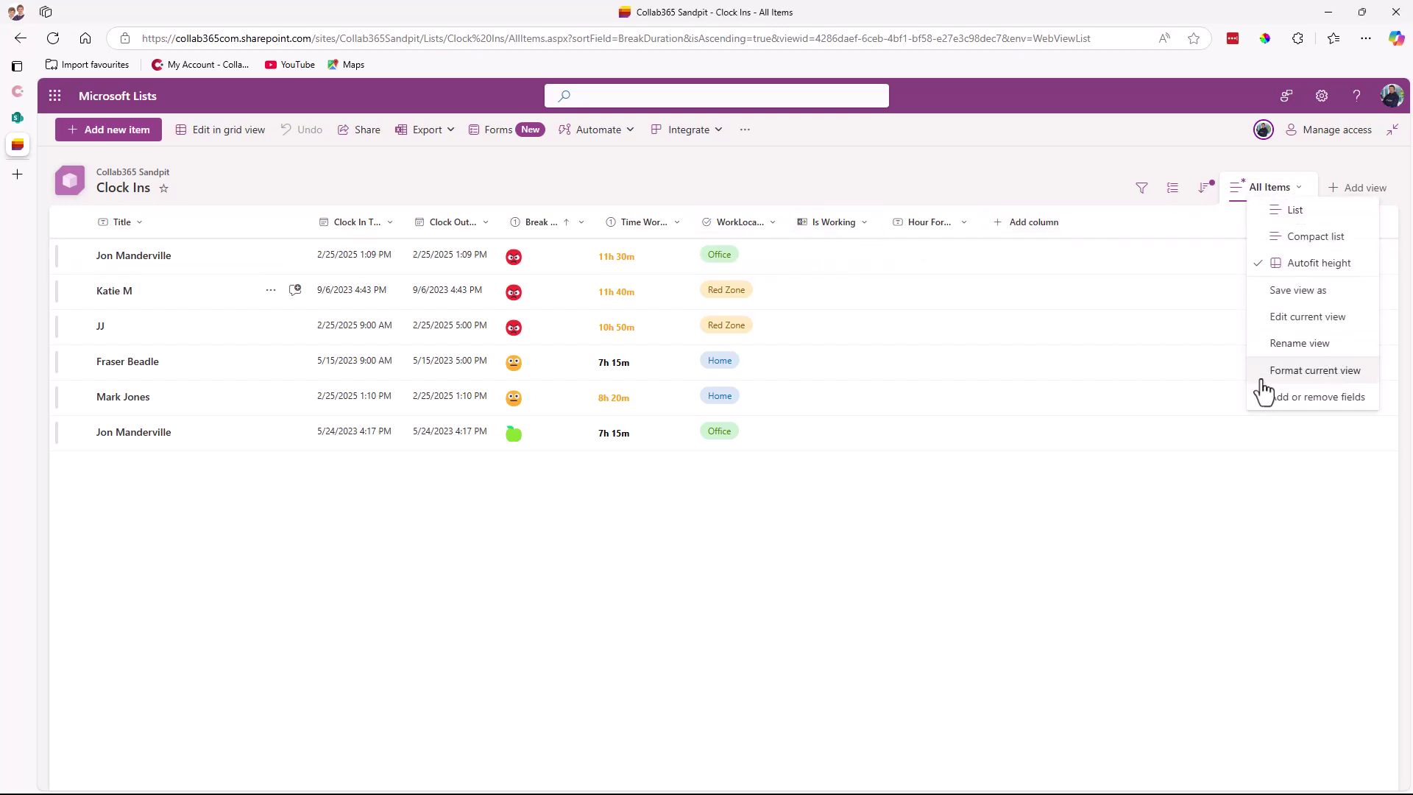
click(1324, 373)
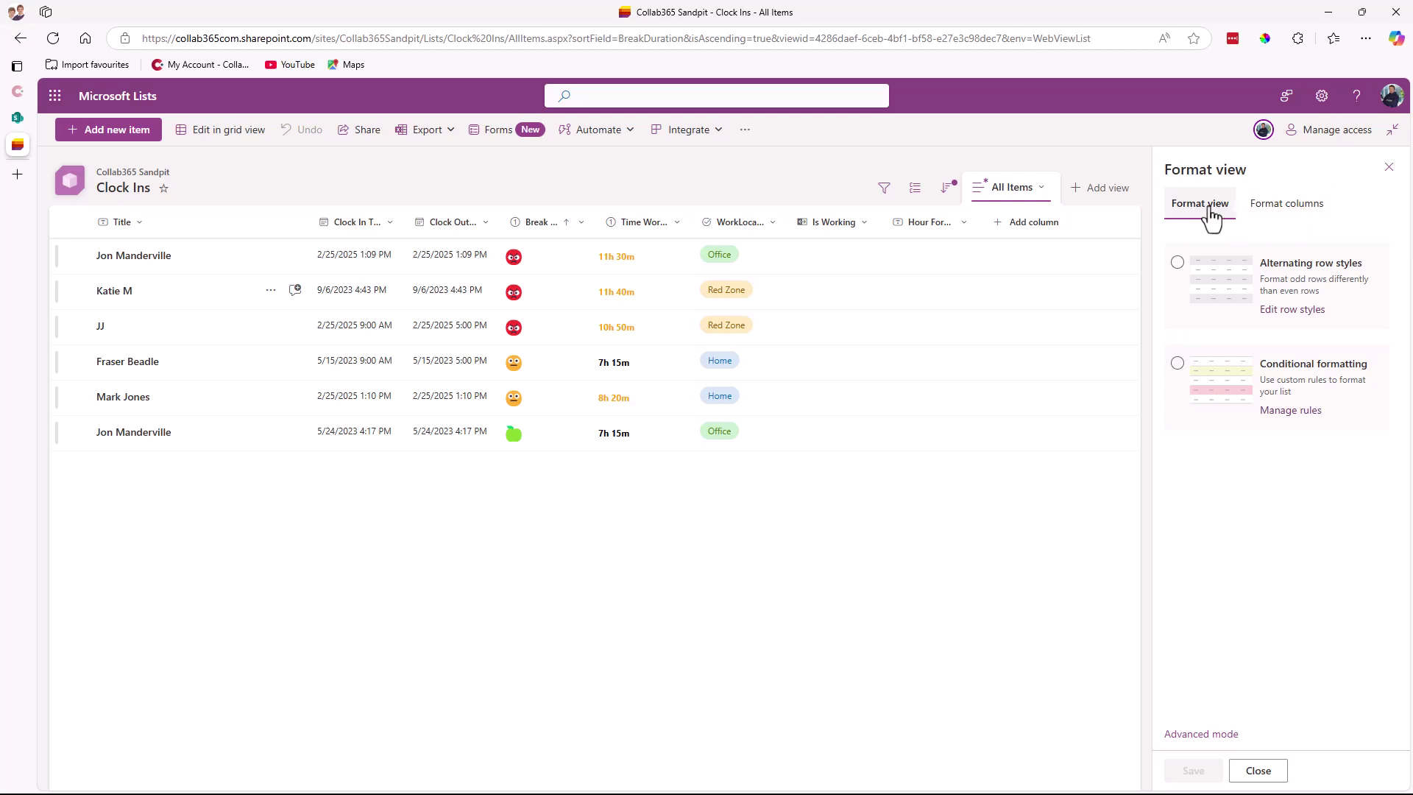
click(1212, 734)
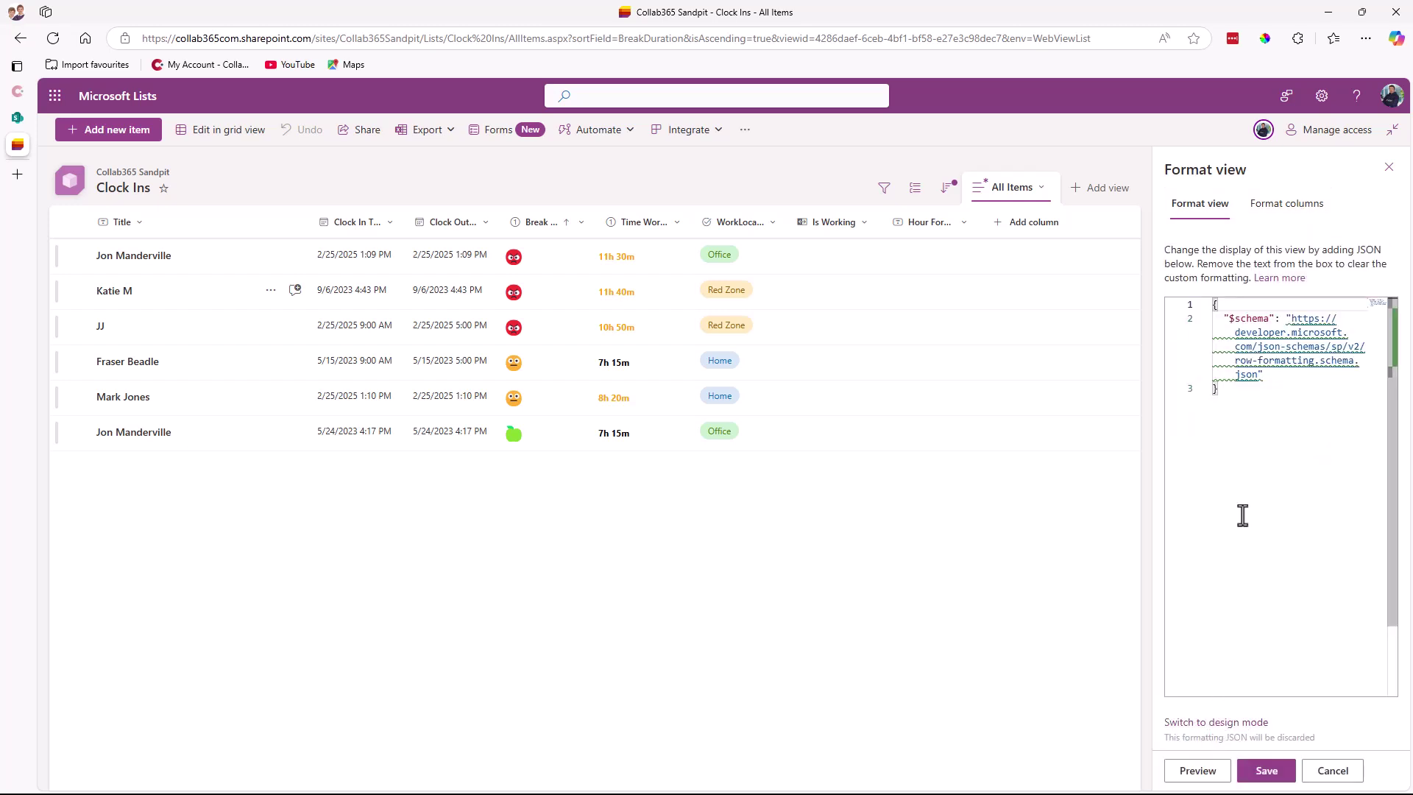
drag(1225, 388, 1202, 328)
key(ctrl+a)
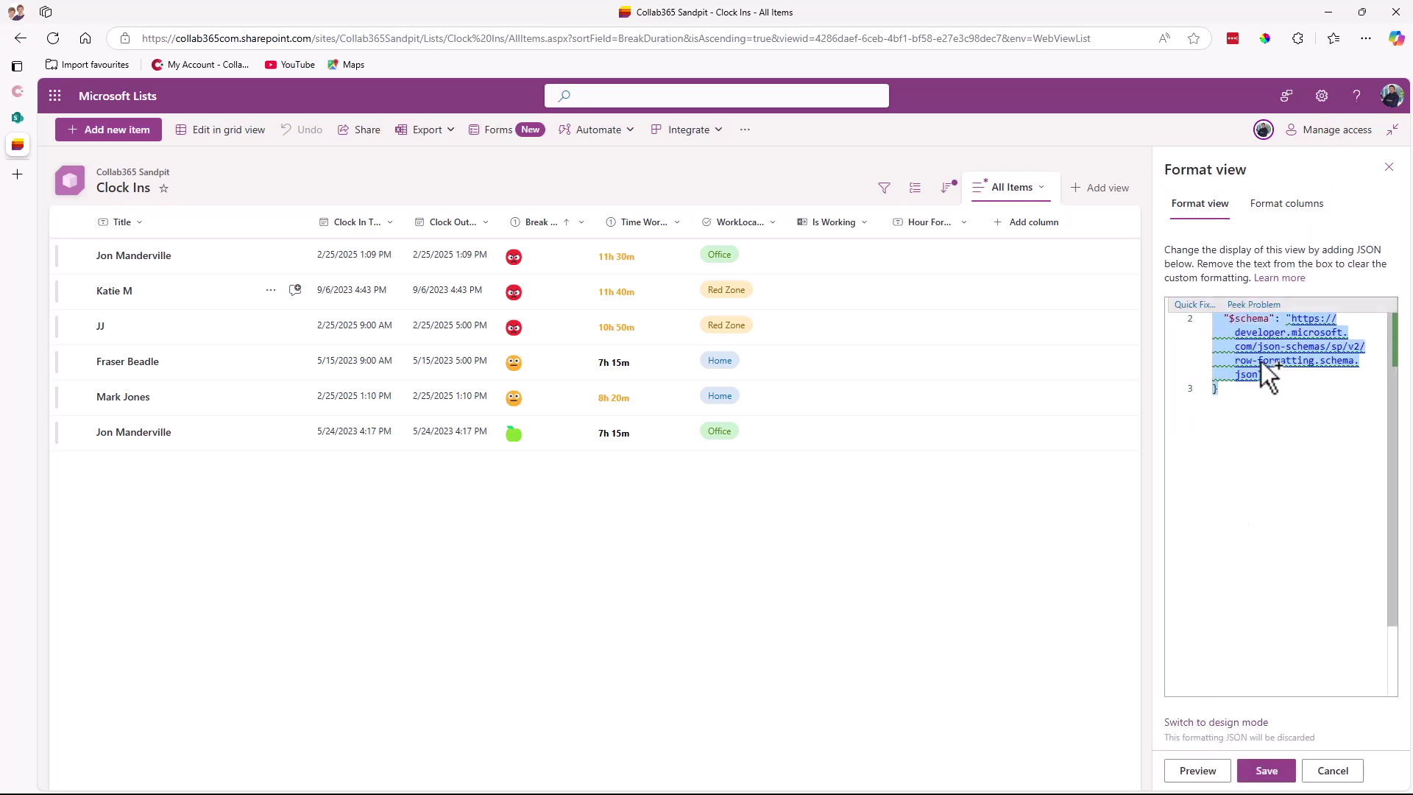
text({   "$schema": "https://developer.microsoft.com/json-schemas/sp/v2/row-formatting.schema.json",   "additionalRowClass": {     "operator": ":",     "operands": [       {         "operator": "==",         "operands": [           "[$WorkLocationChoice]",           "Red Zone"         ]       },       "sp-css-backgroundColor-BgPeach sp-field-fontSizeSmall sp-css-color-PeachFont",       ""     ]   } })
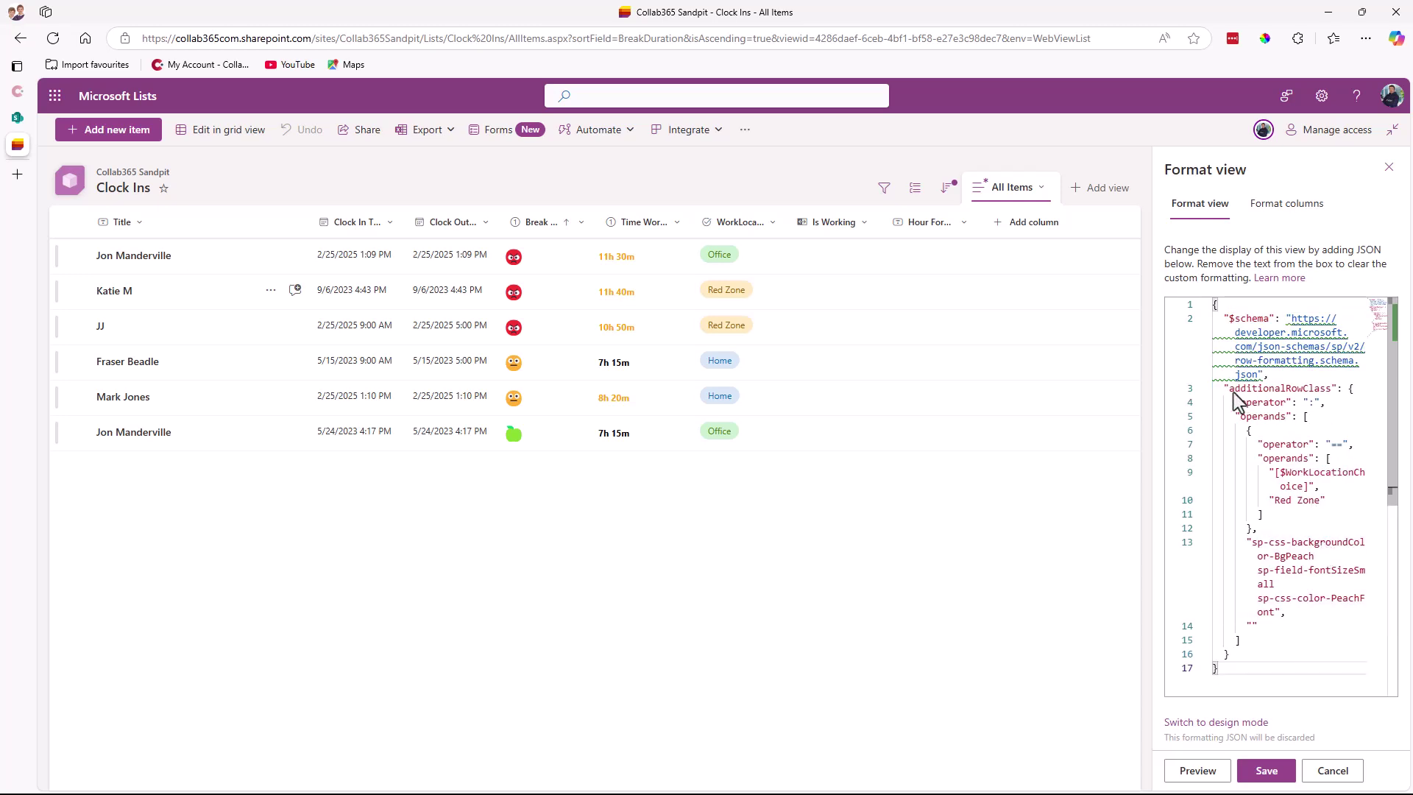
Save the view formatting so Red Zone rows turn peach, then select all its JSON
mouse_move(1235, 393)
mouse_move(1322, 393)
click(1266, 772)
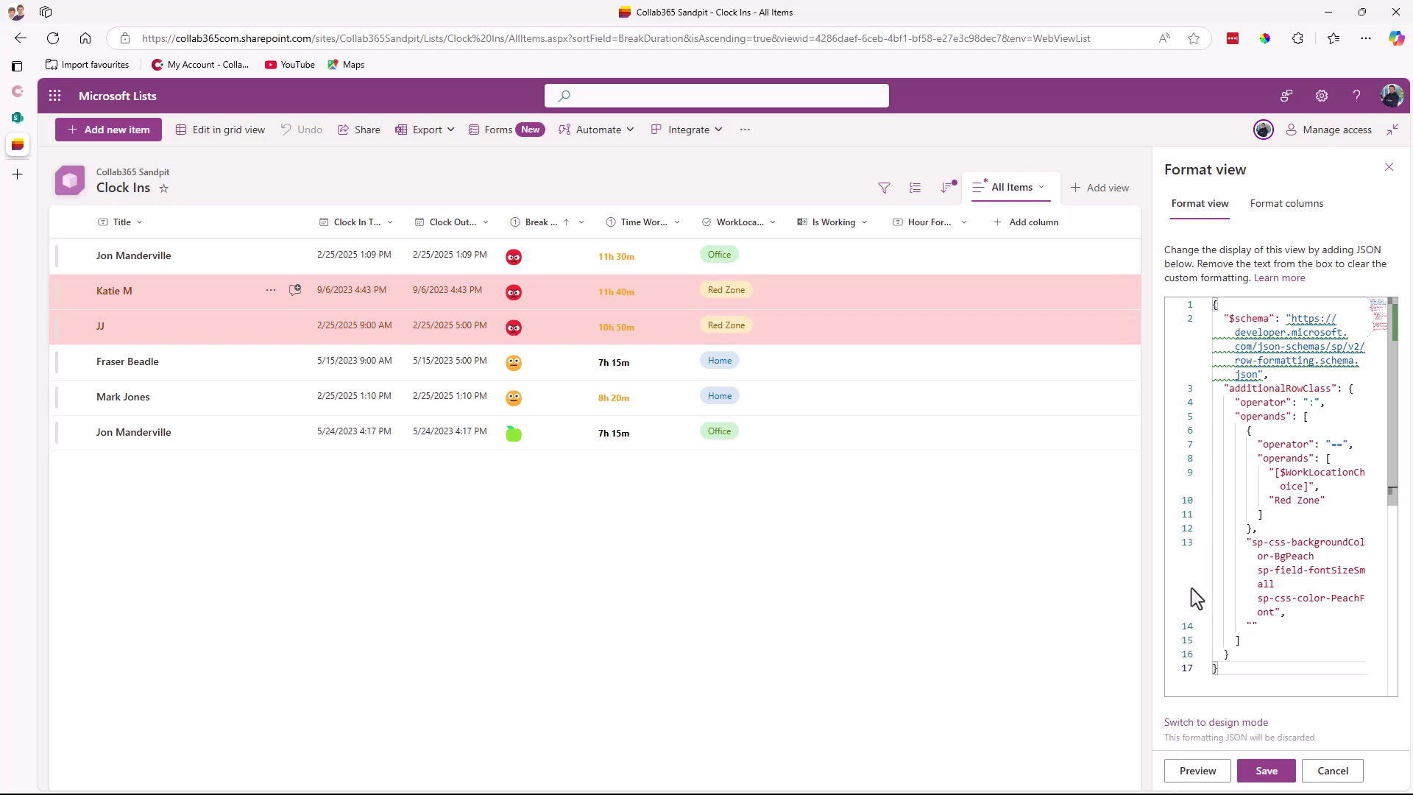
drag(1221, 668, 1188, 305)
key(ctrl+c)
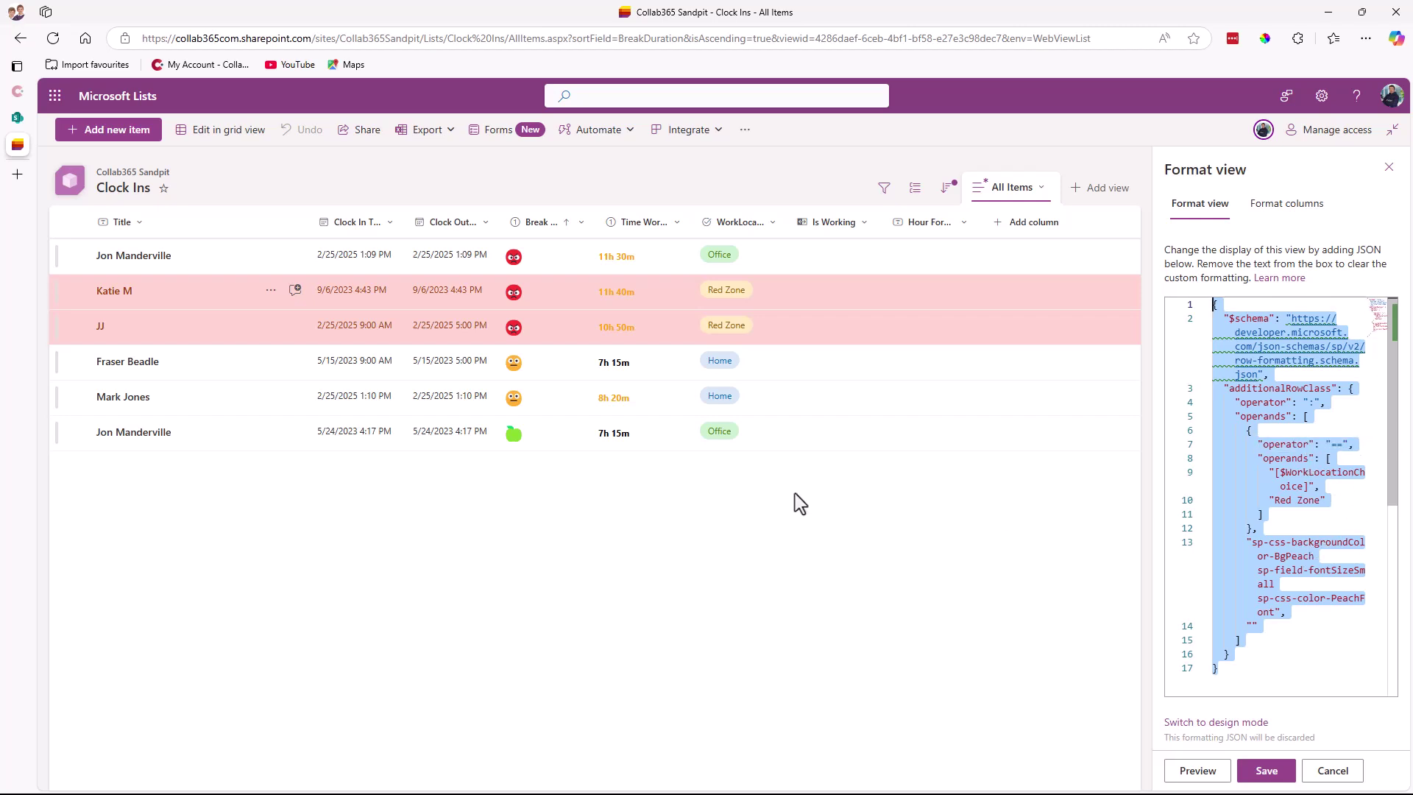
In ChatGPT, paste the view JSON and ask to adapt it for this SharePoint list
key(alt+space)
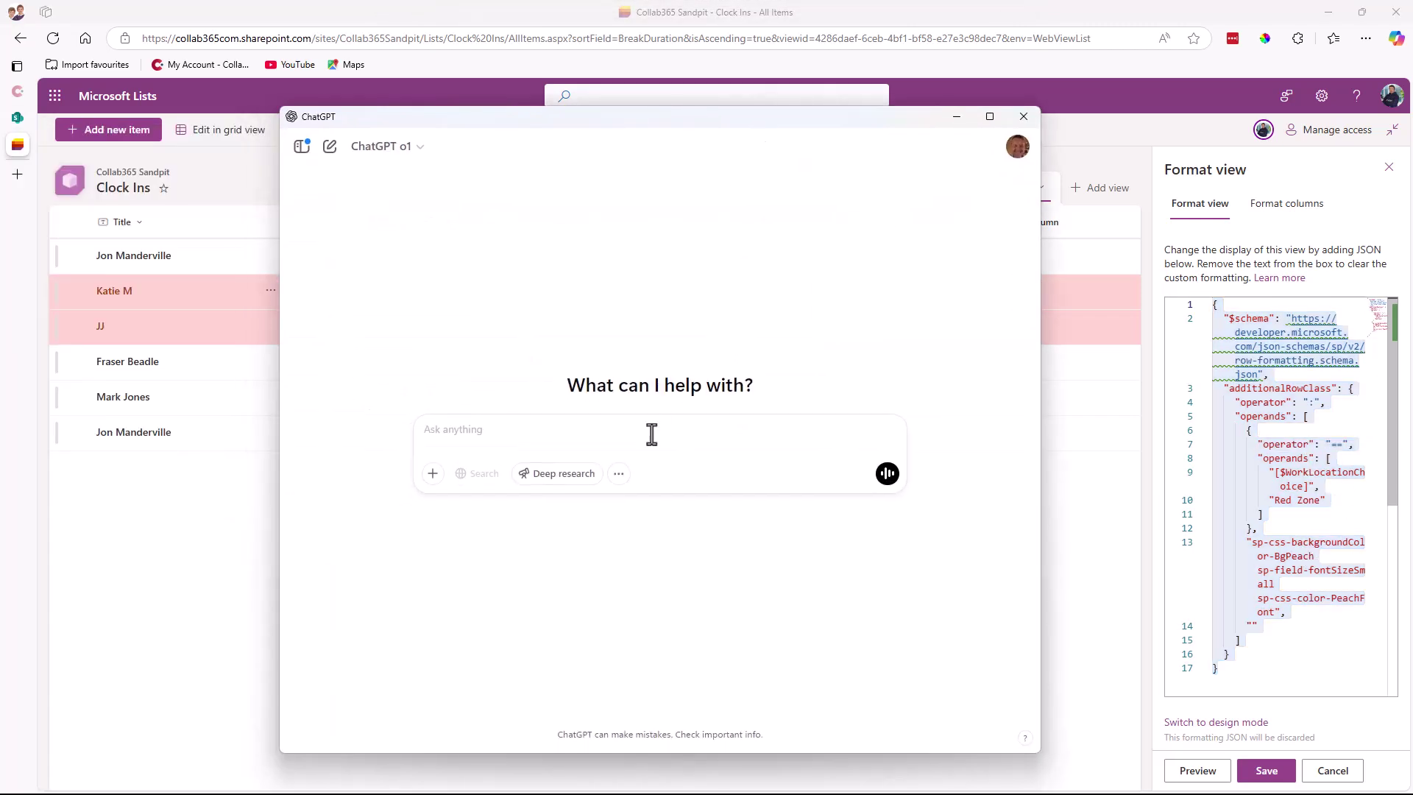
key(ctrl+v)
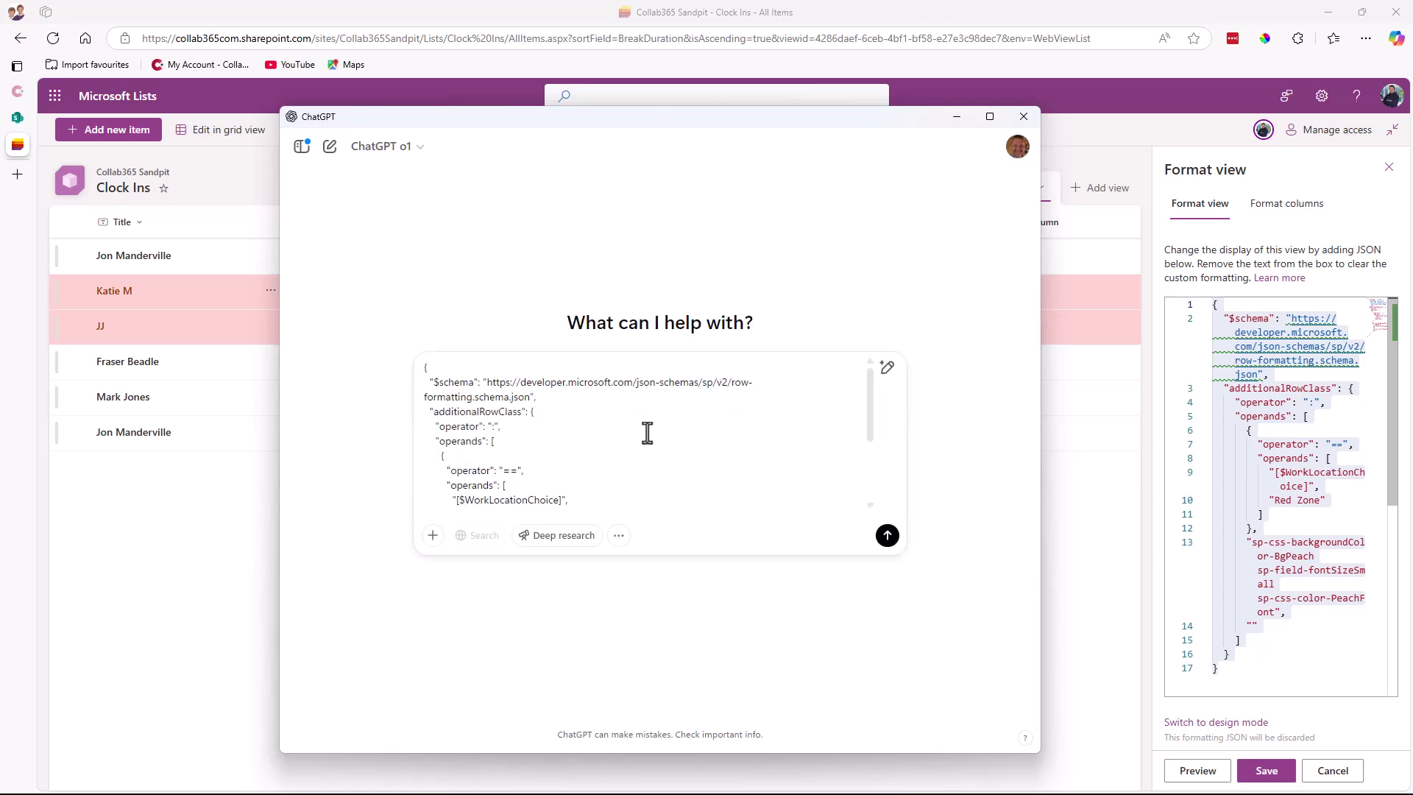
scroll(421, 366, down, 3)
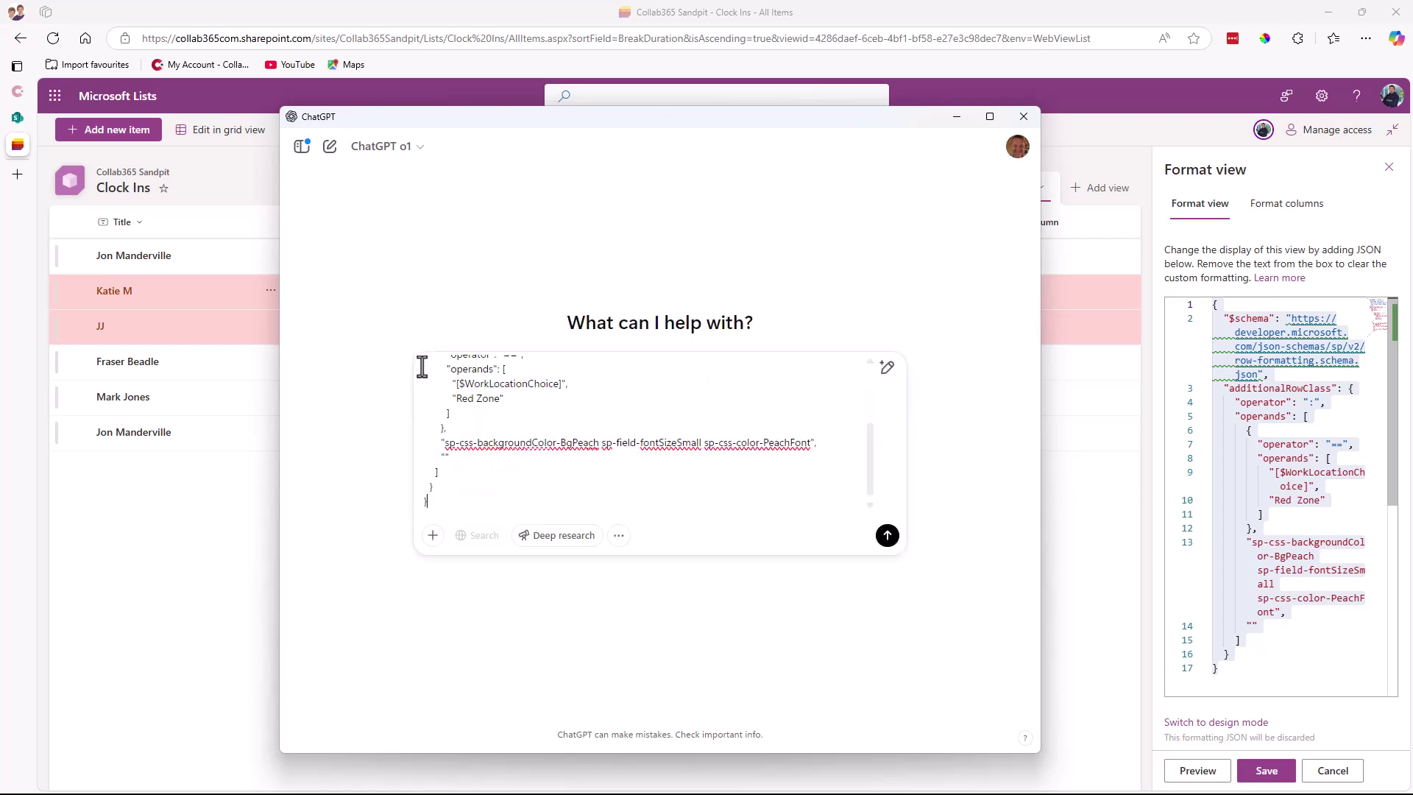
key(shift+Return)
text(this is the JSON I have been given. Adapt it for m)
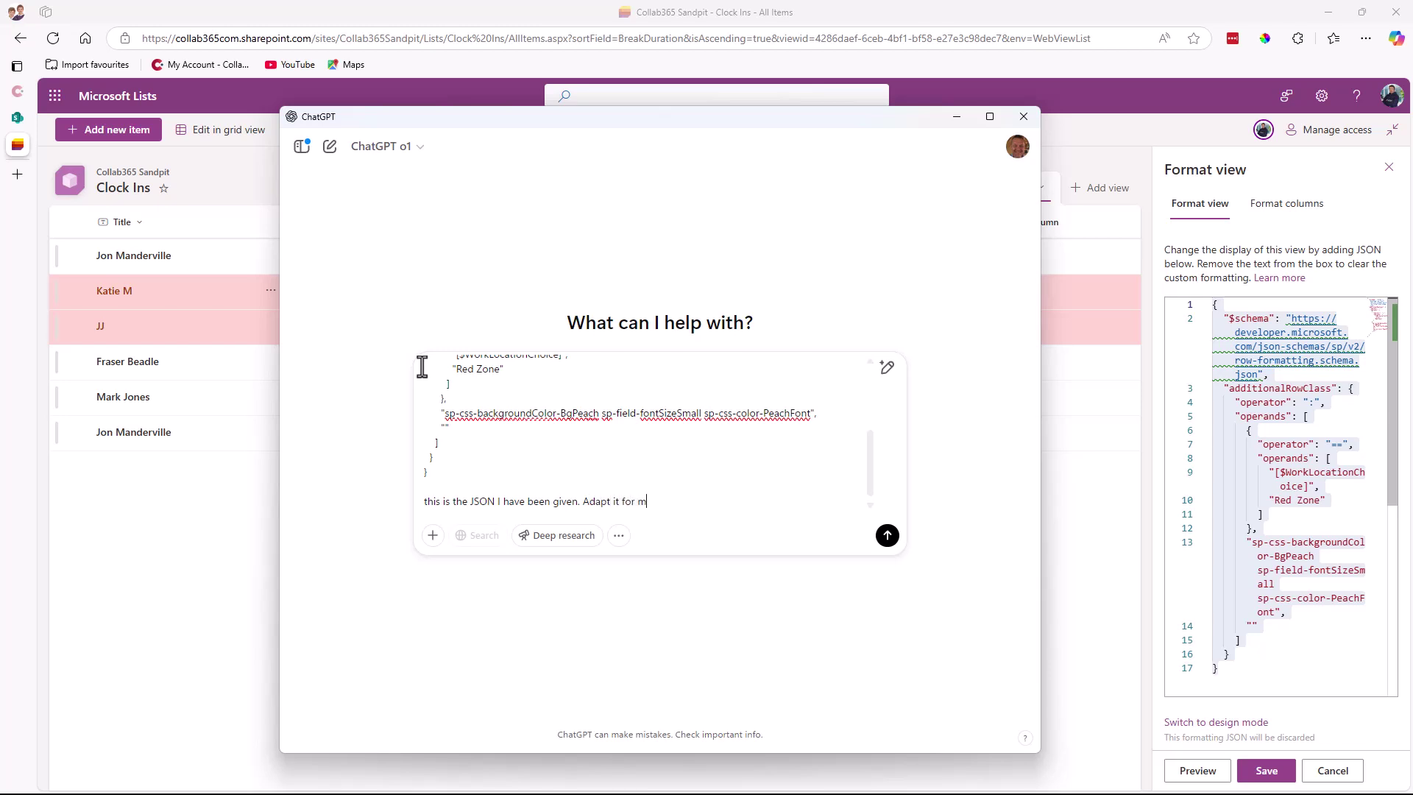
text(y sharepoint list. Change based on column called)
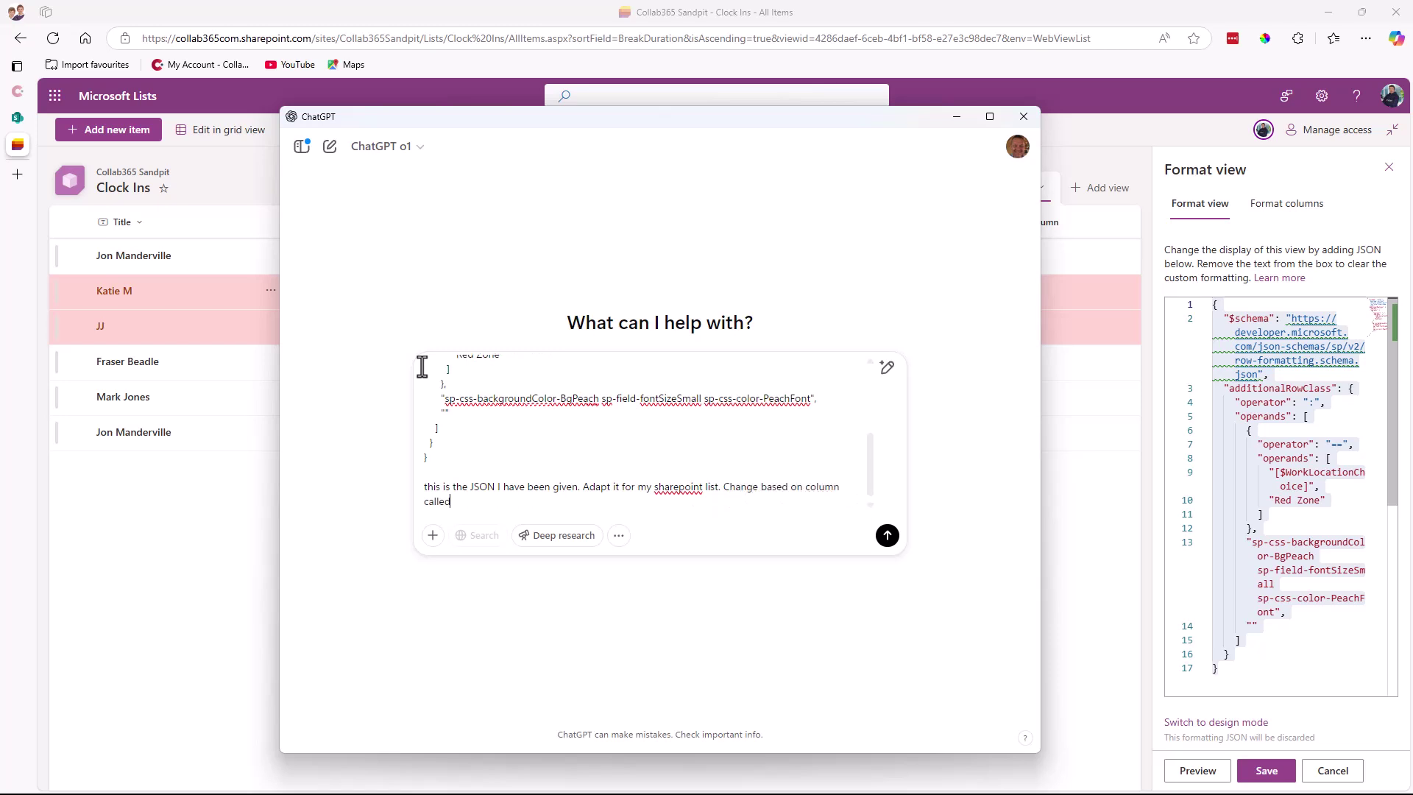
Snip a screenshot of the Clock Ins list area with its shaded Red Zone rows
drag(536, 126, 0, 171)
click(23, 160)
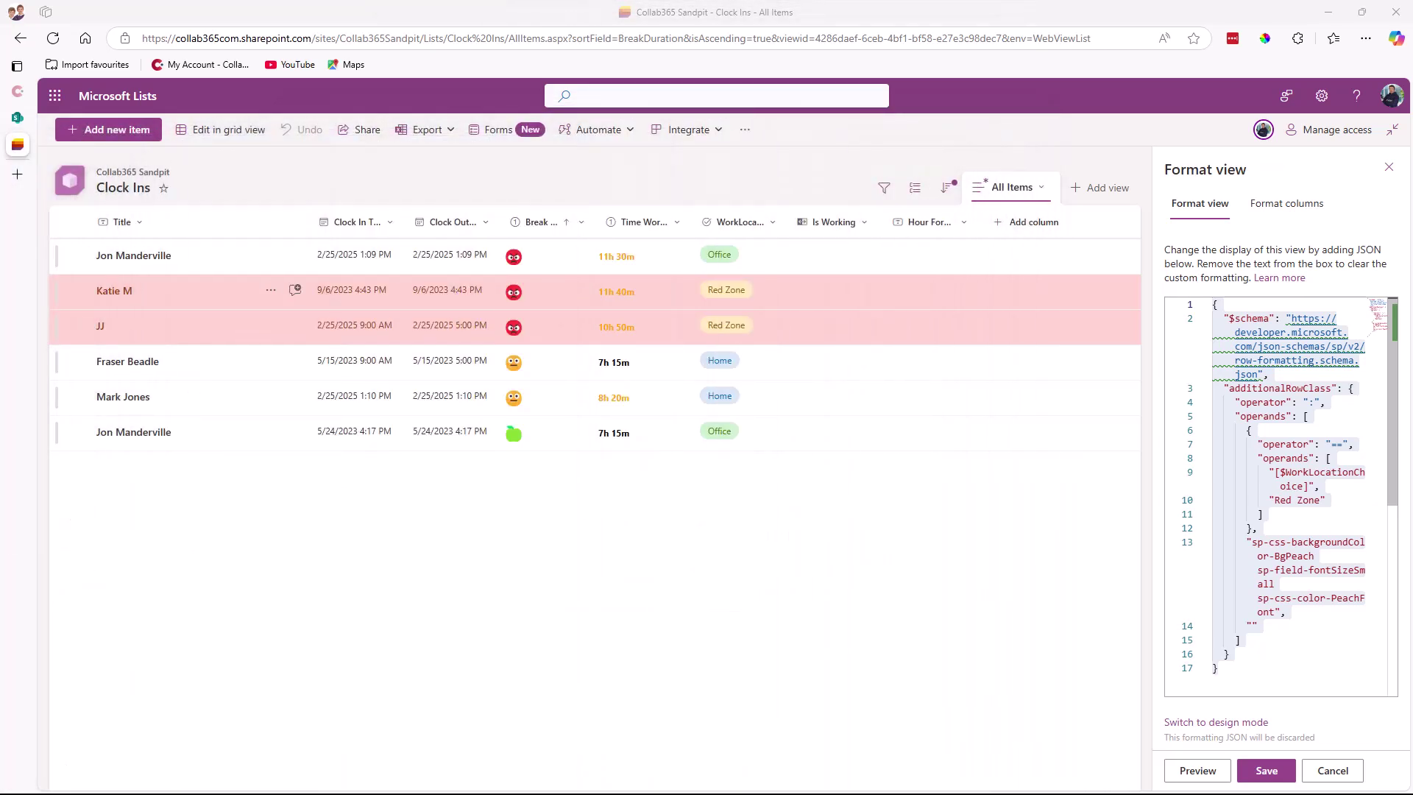
key(super+shift+s)
drag(38, 108, 1133, 668)
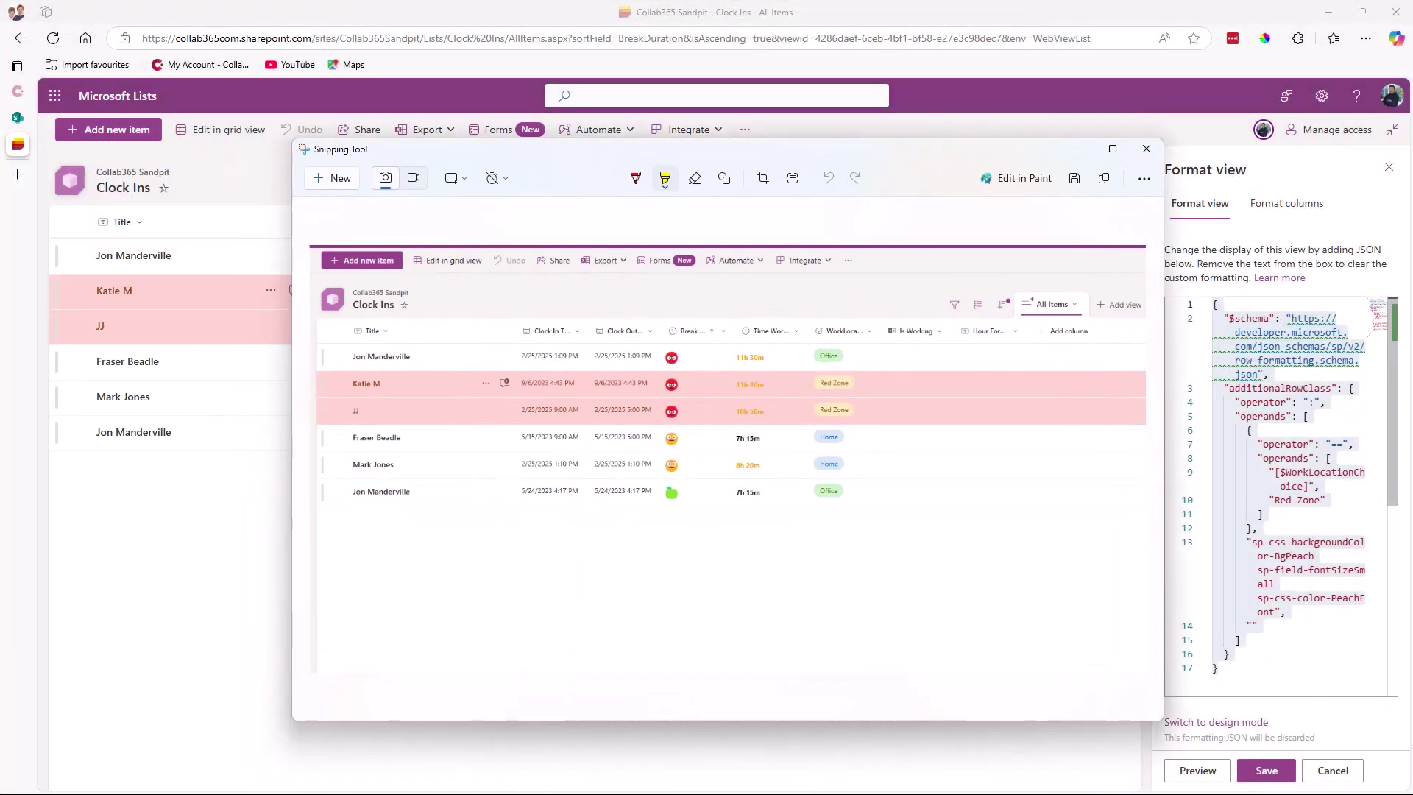
Add the list screenshot, request Friday rows in DaysWorked be red instead, and send
key(alt+Tab)
drag(225, 248, 609, 159)
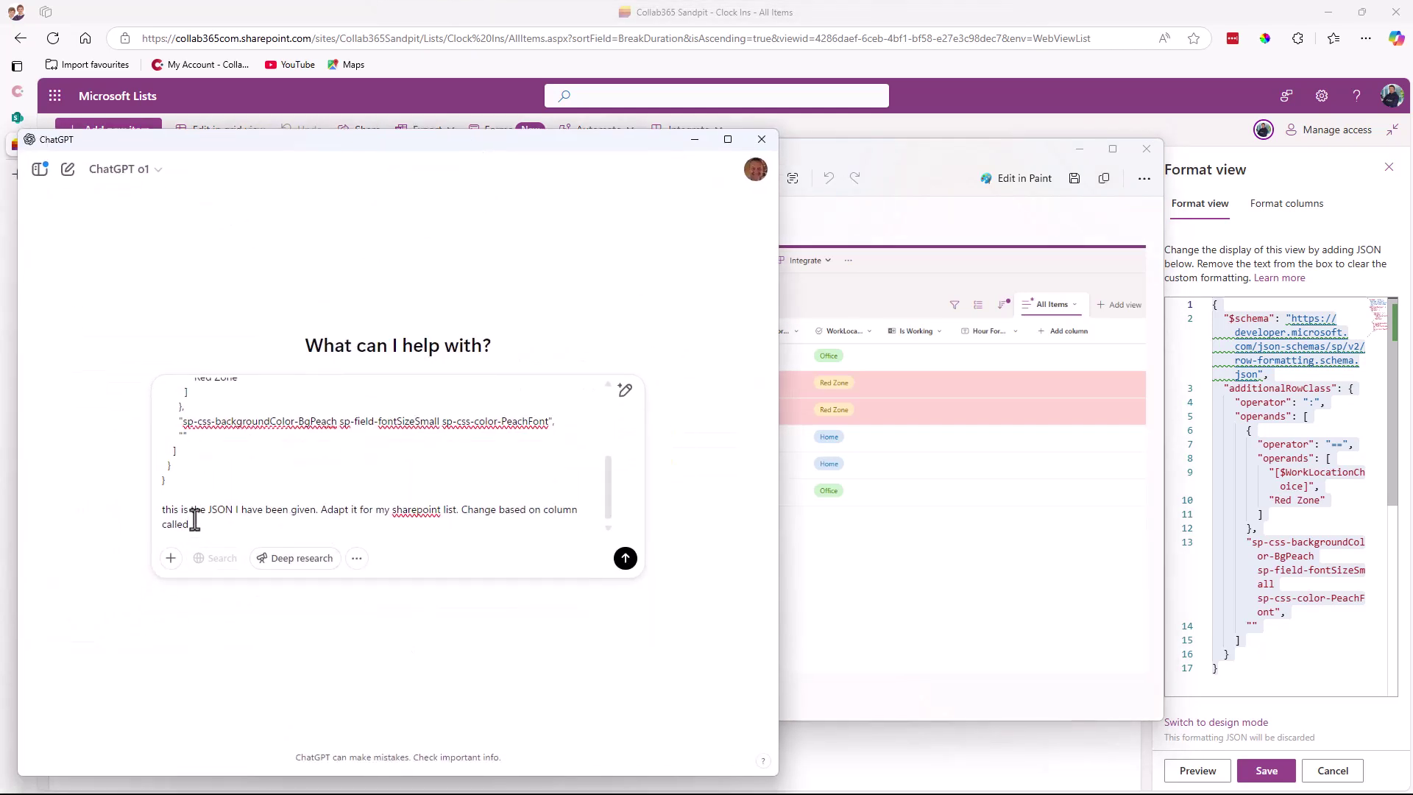
key(ctrl+v)
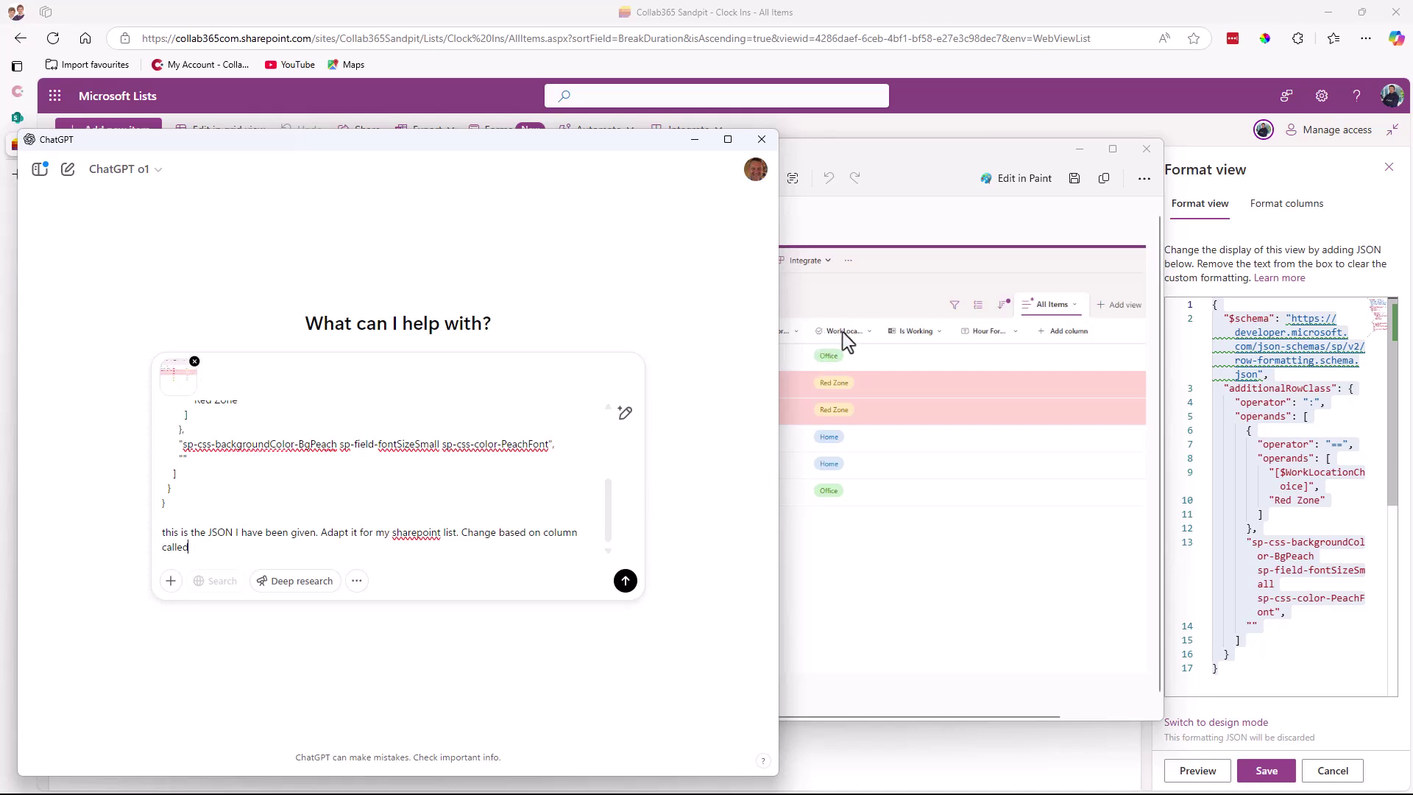
text(DaysWorked. I want Friday to be red.)
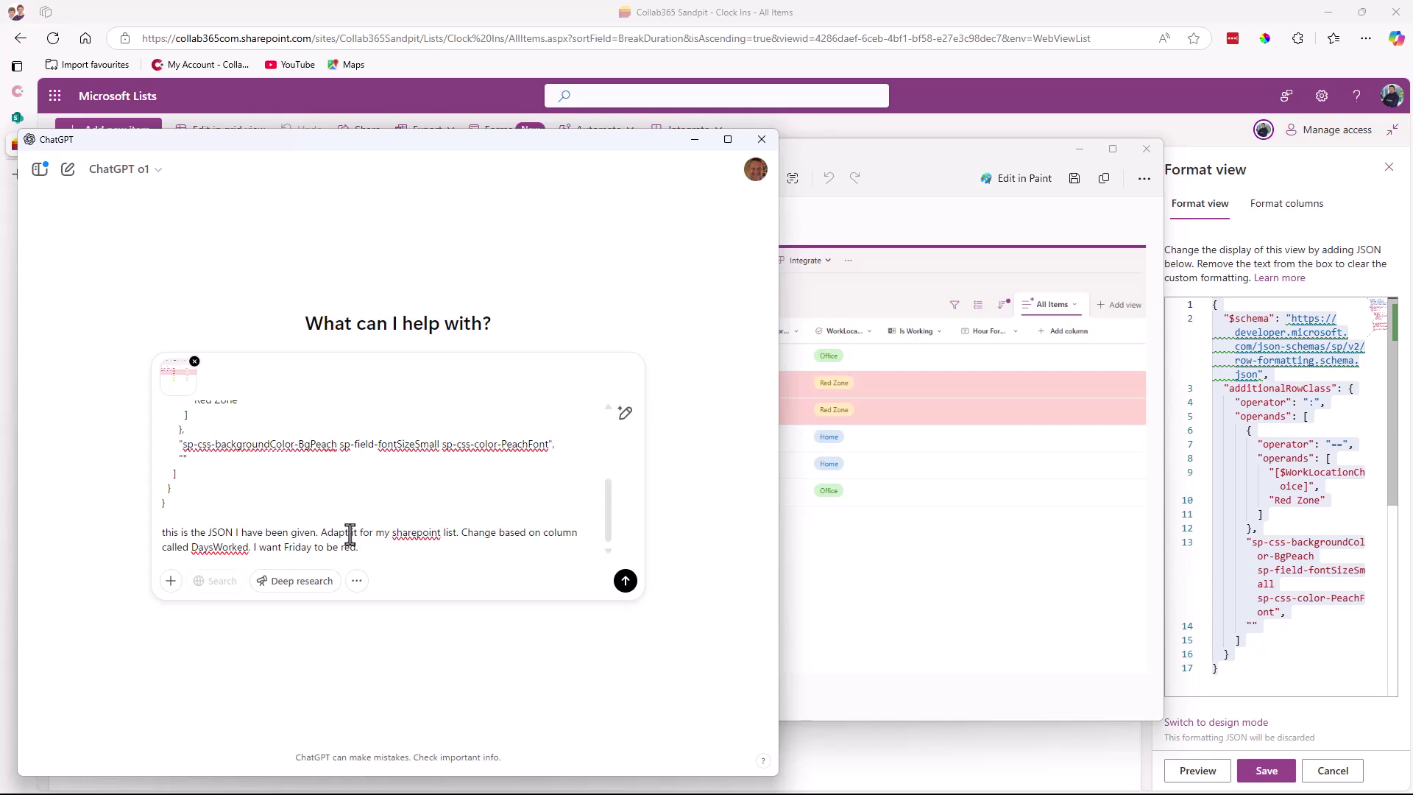
text(instead.)
click(625, 581)
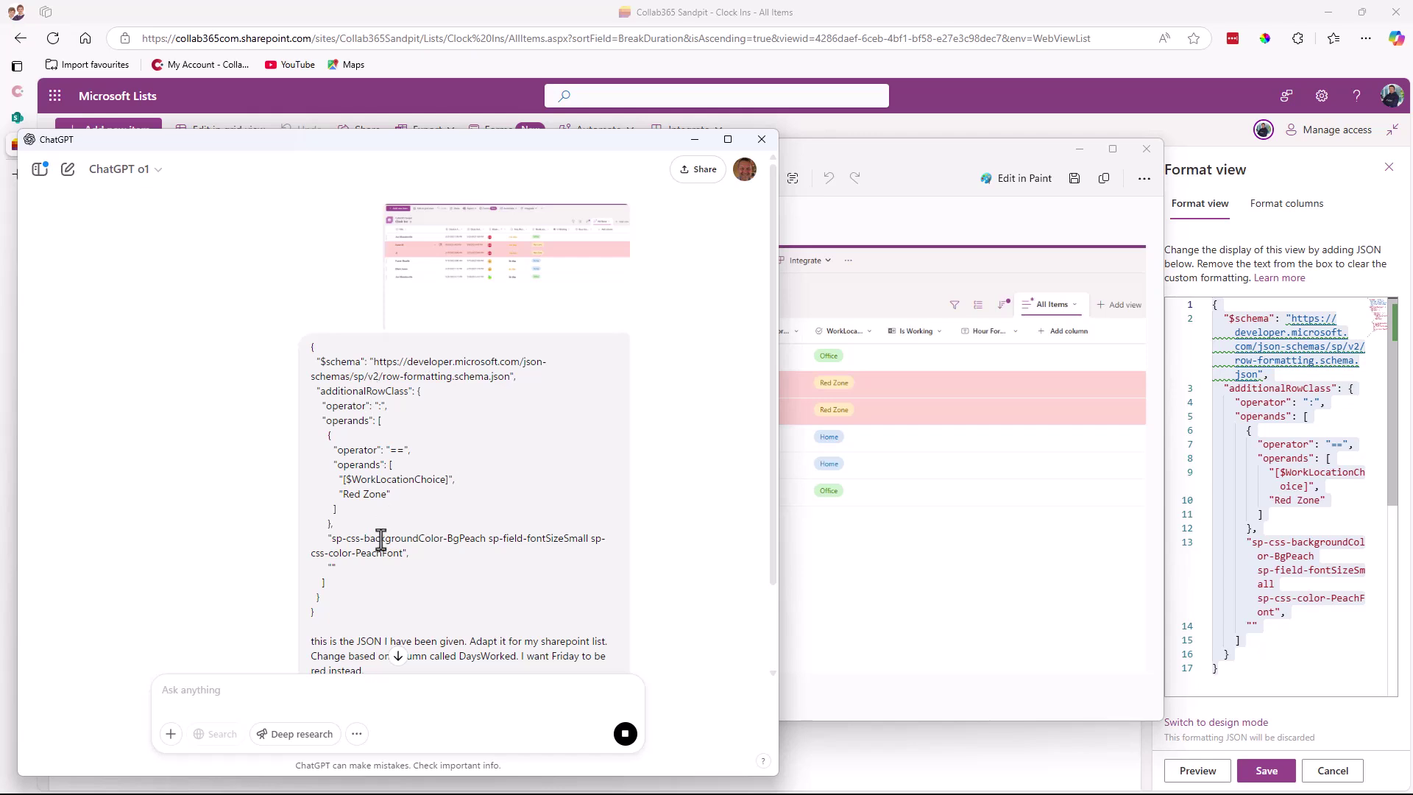
Review the reply's DaysWorked equals Friday rule with BgRed and RedFont classes, then copy the JSON
scroll(411, 526, down, 1)
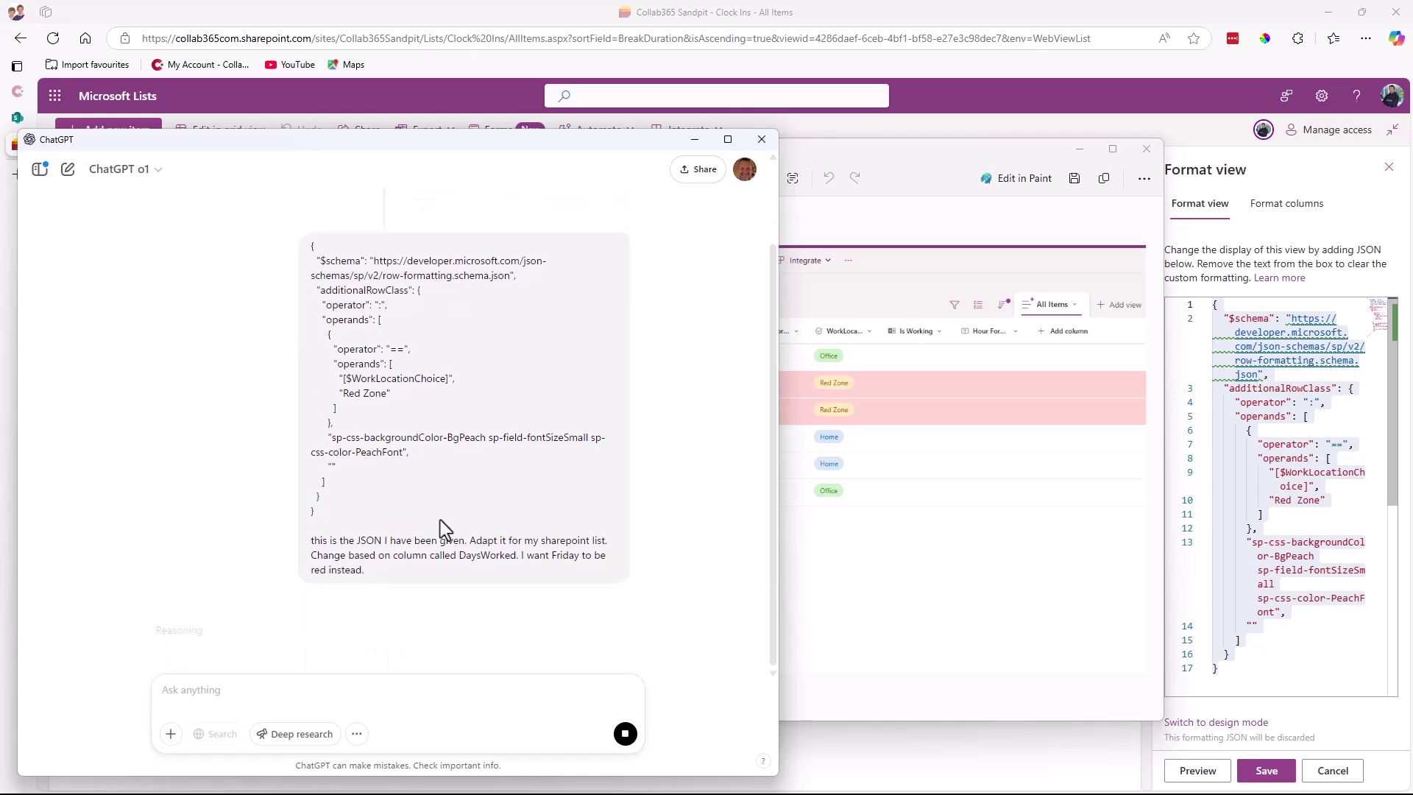
scroll(449, 412, up, 1)
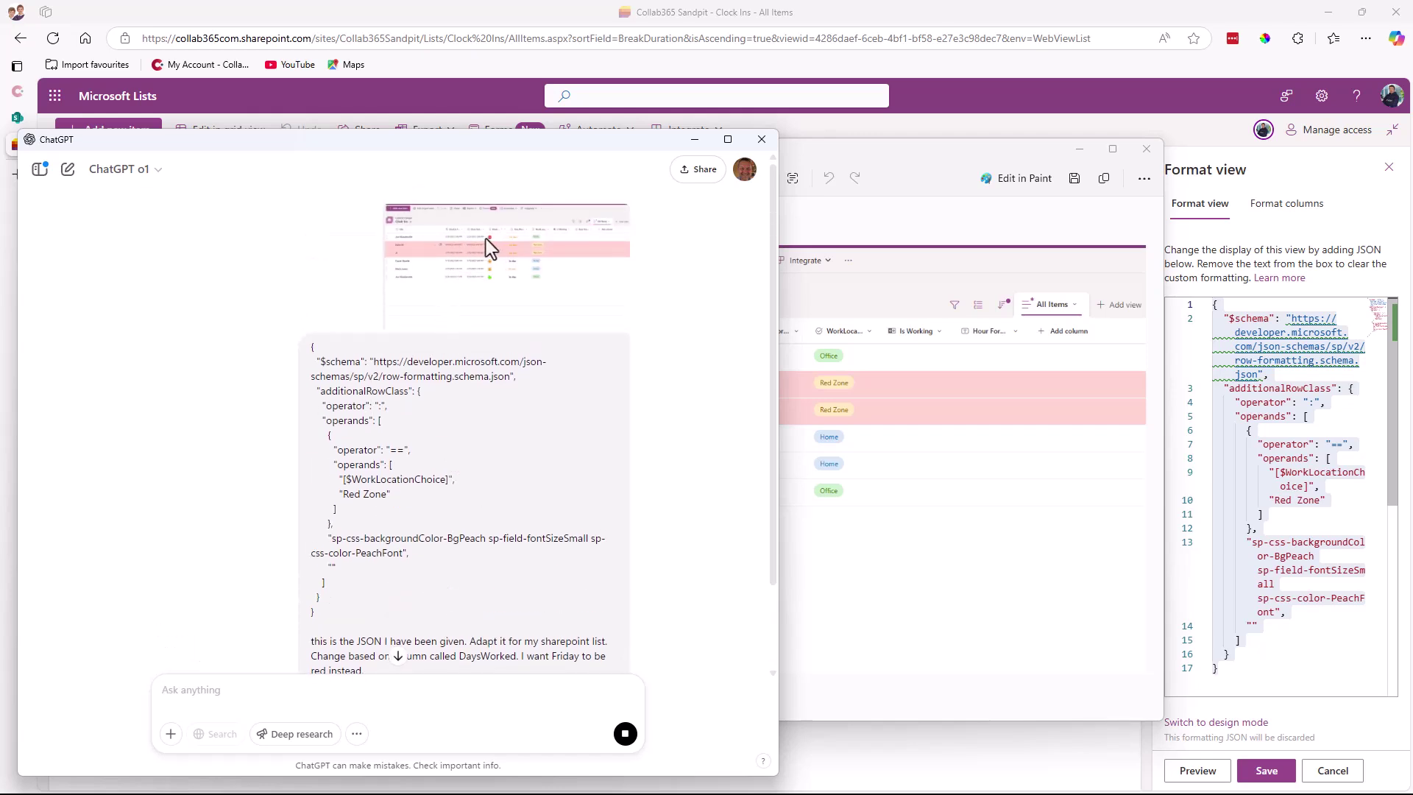
scroll(510, 530, down, 1)
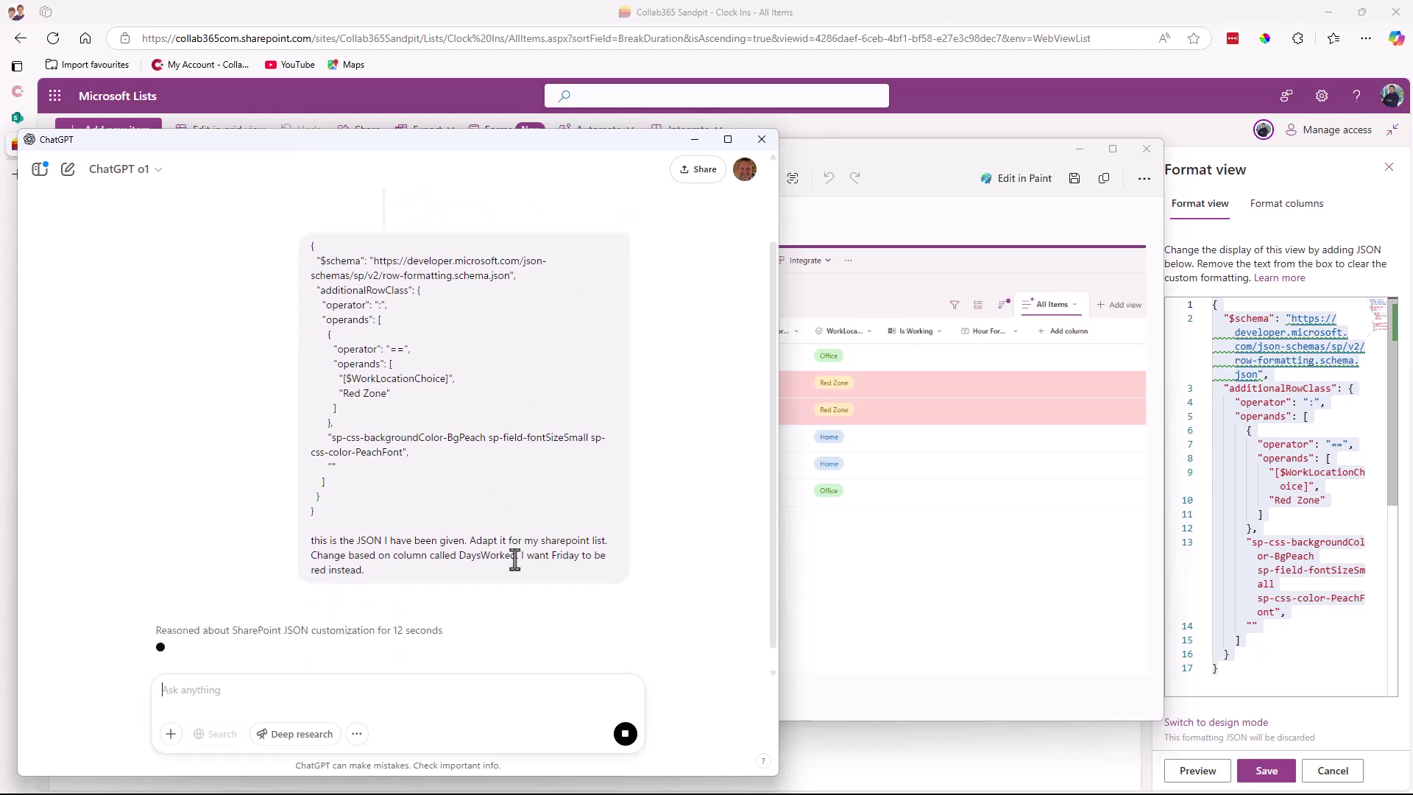
scroll(501, 549, down, 1)
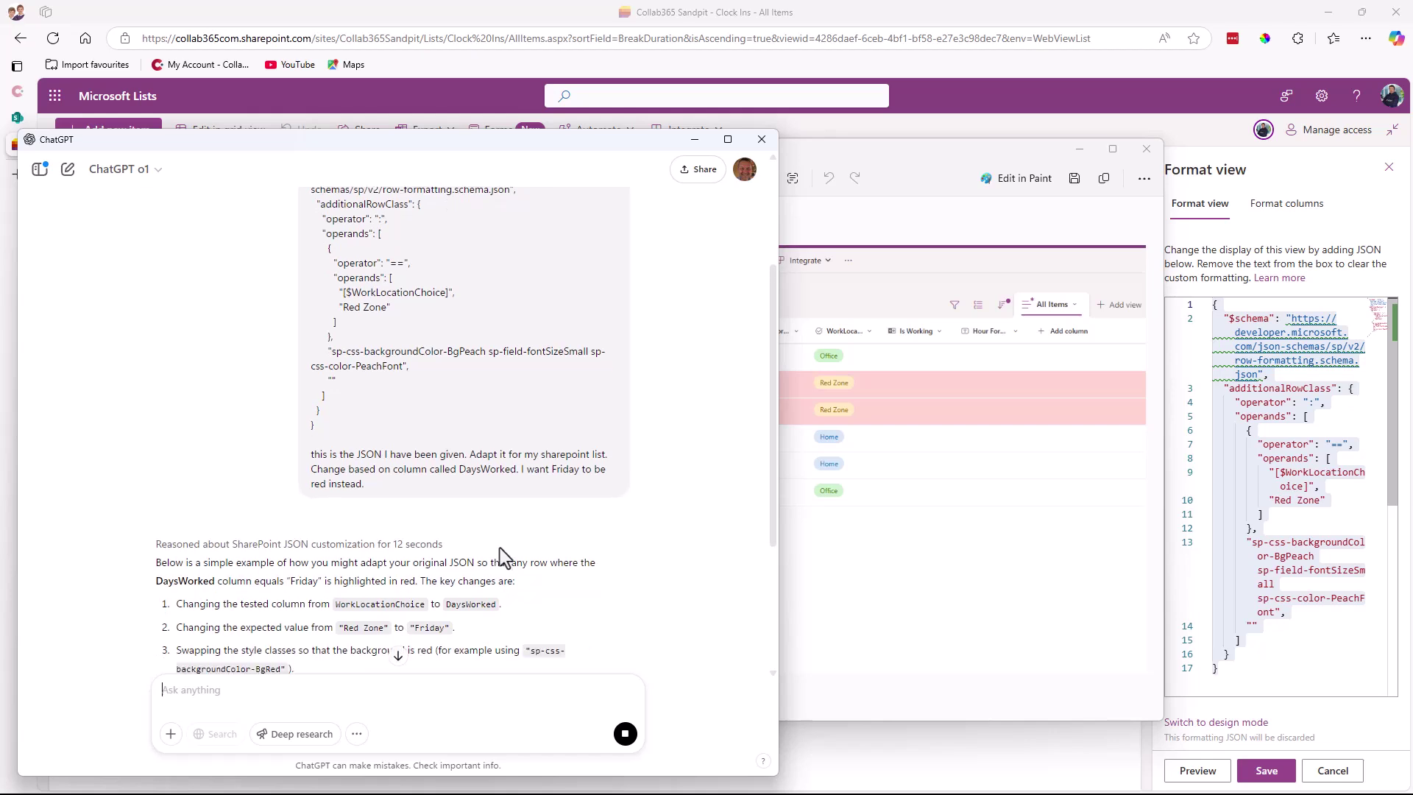
scroll(500, 548, down, 2)
scroll(441, 468, down, 2)
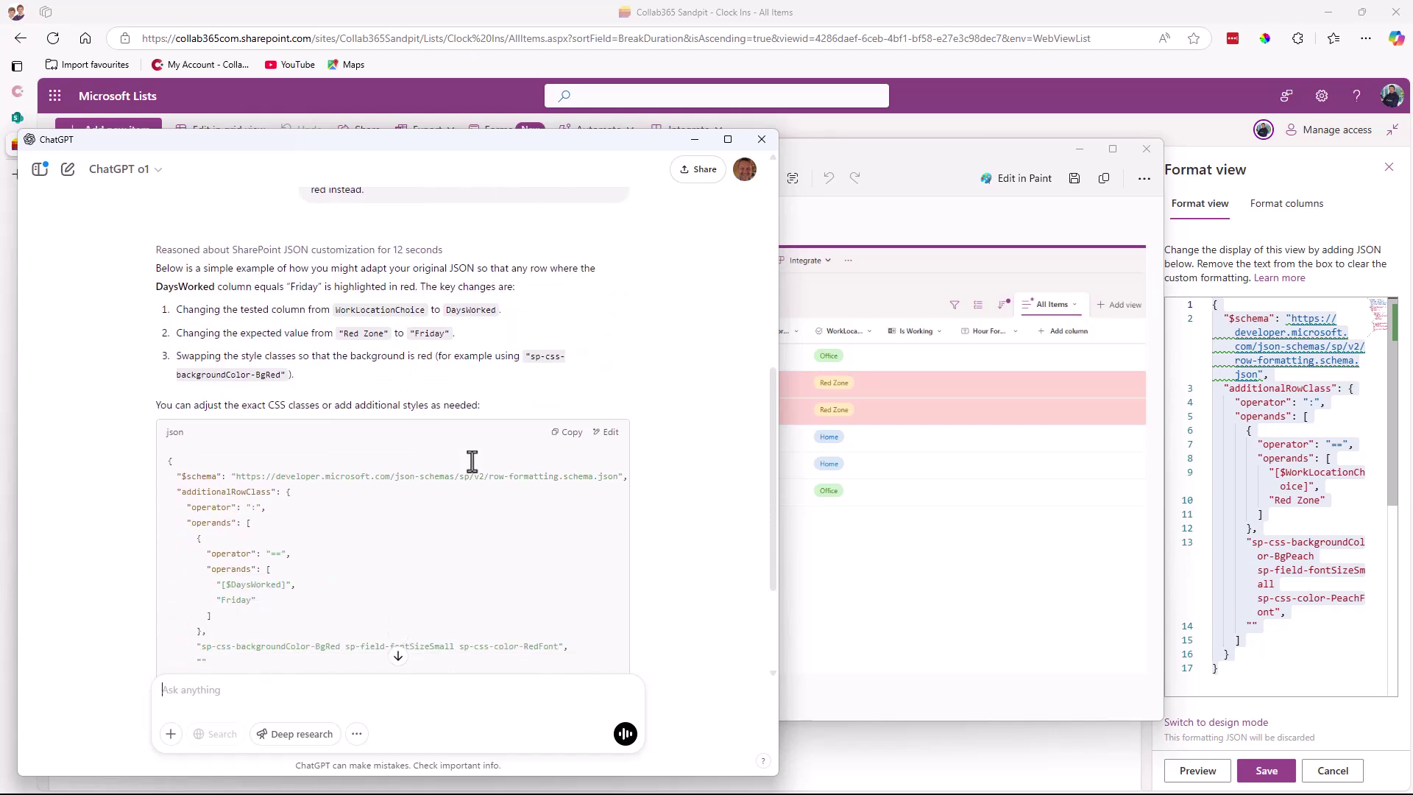
scroll(604, 409, down, 2)
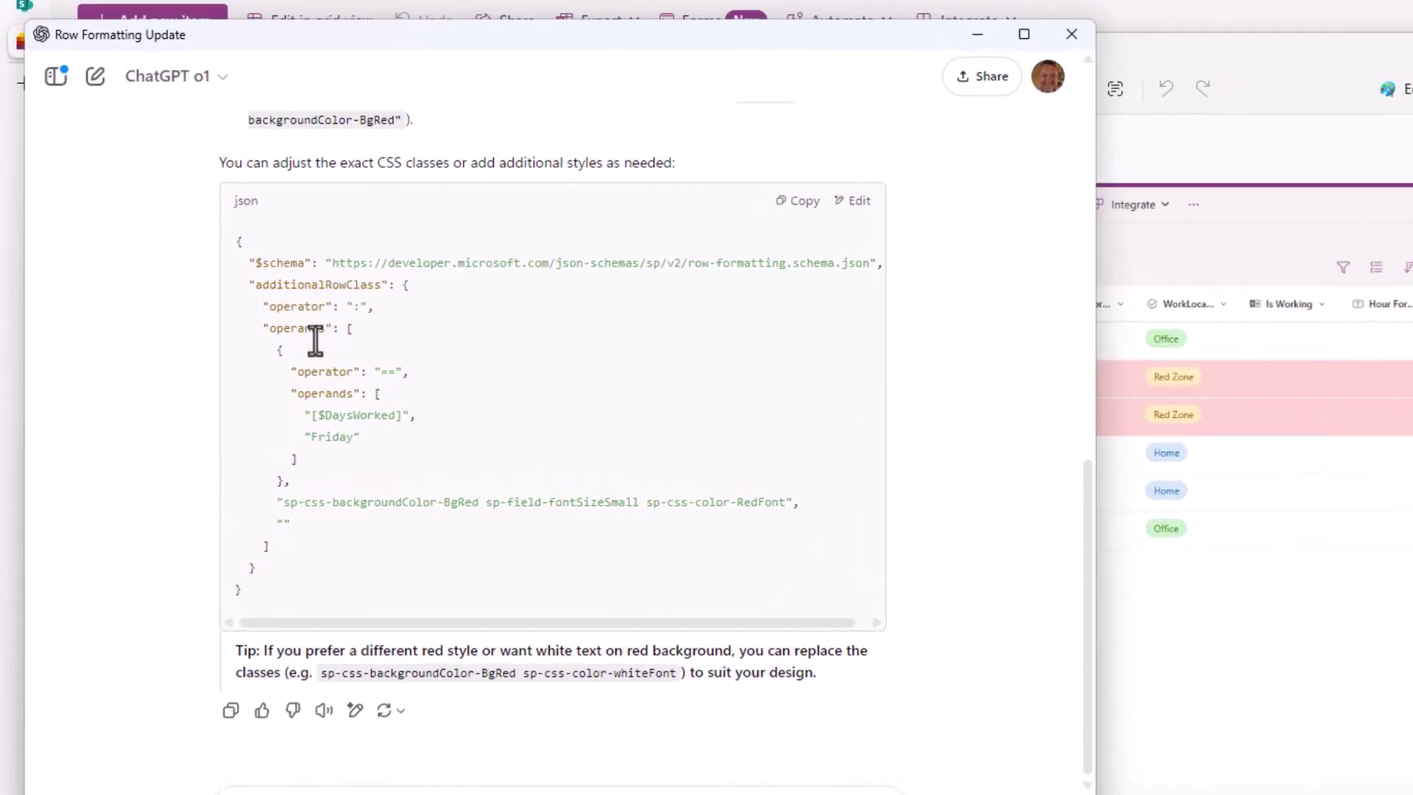
drag(319, 416, 392, 421)
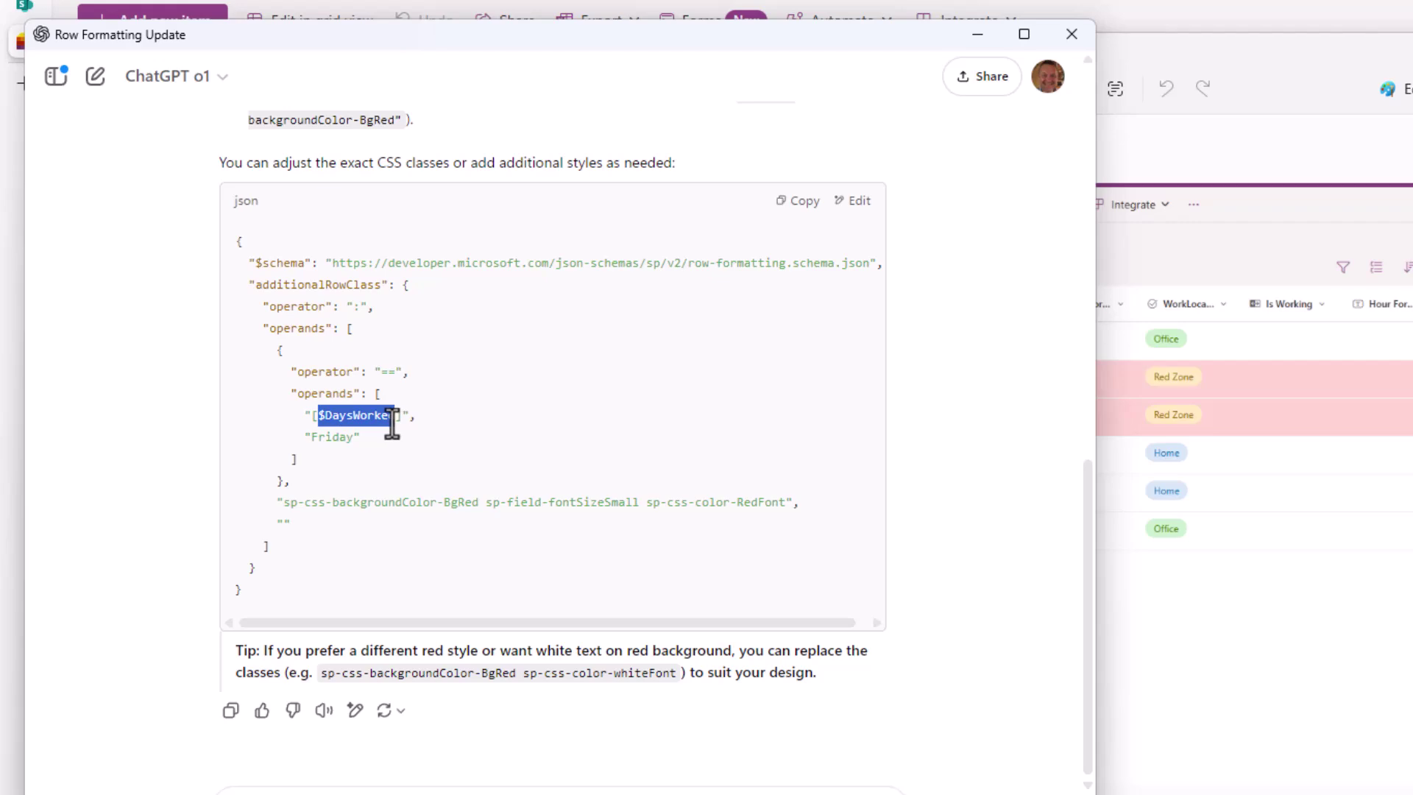
double_click(324, 436)
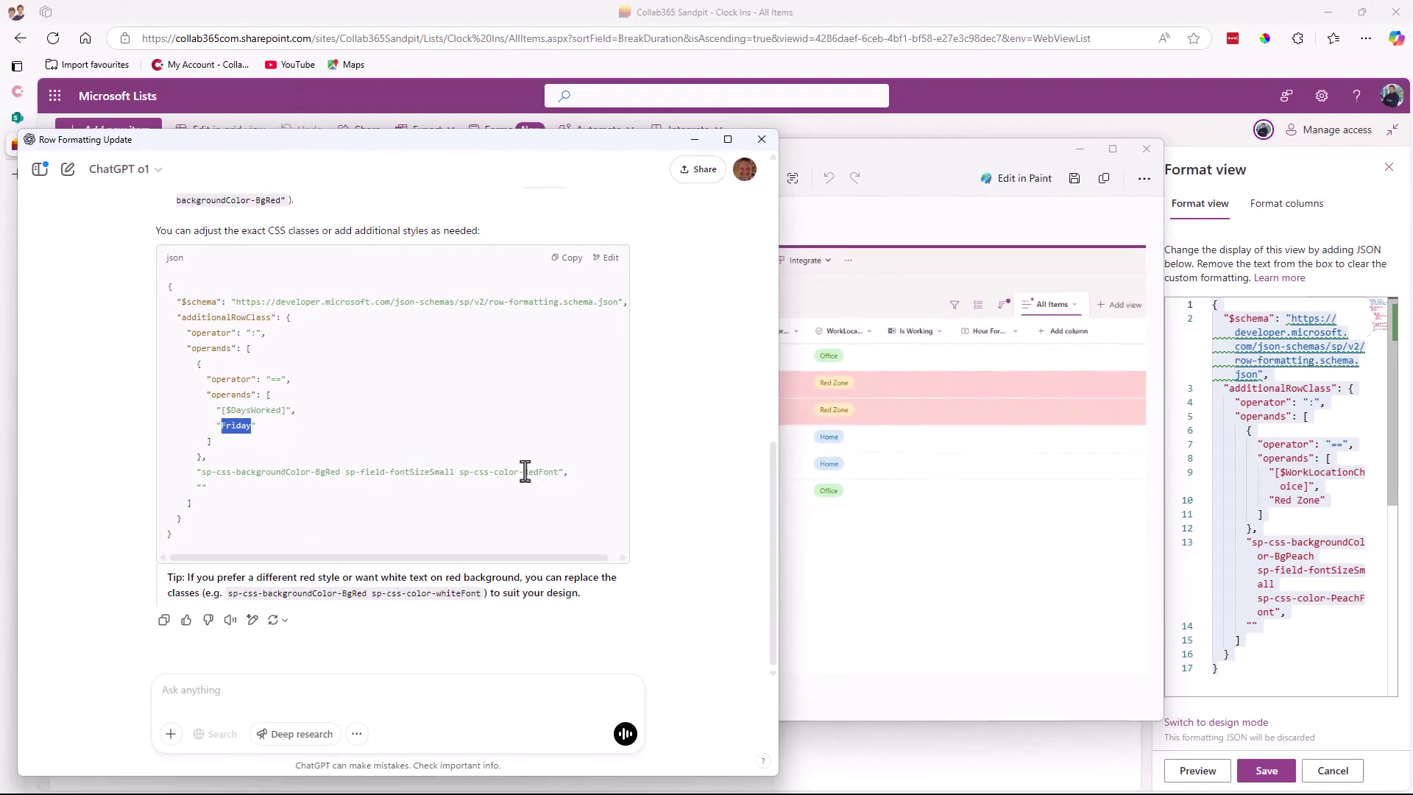
drag(525, 471, 553, 472)
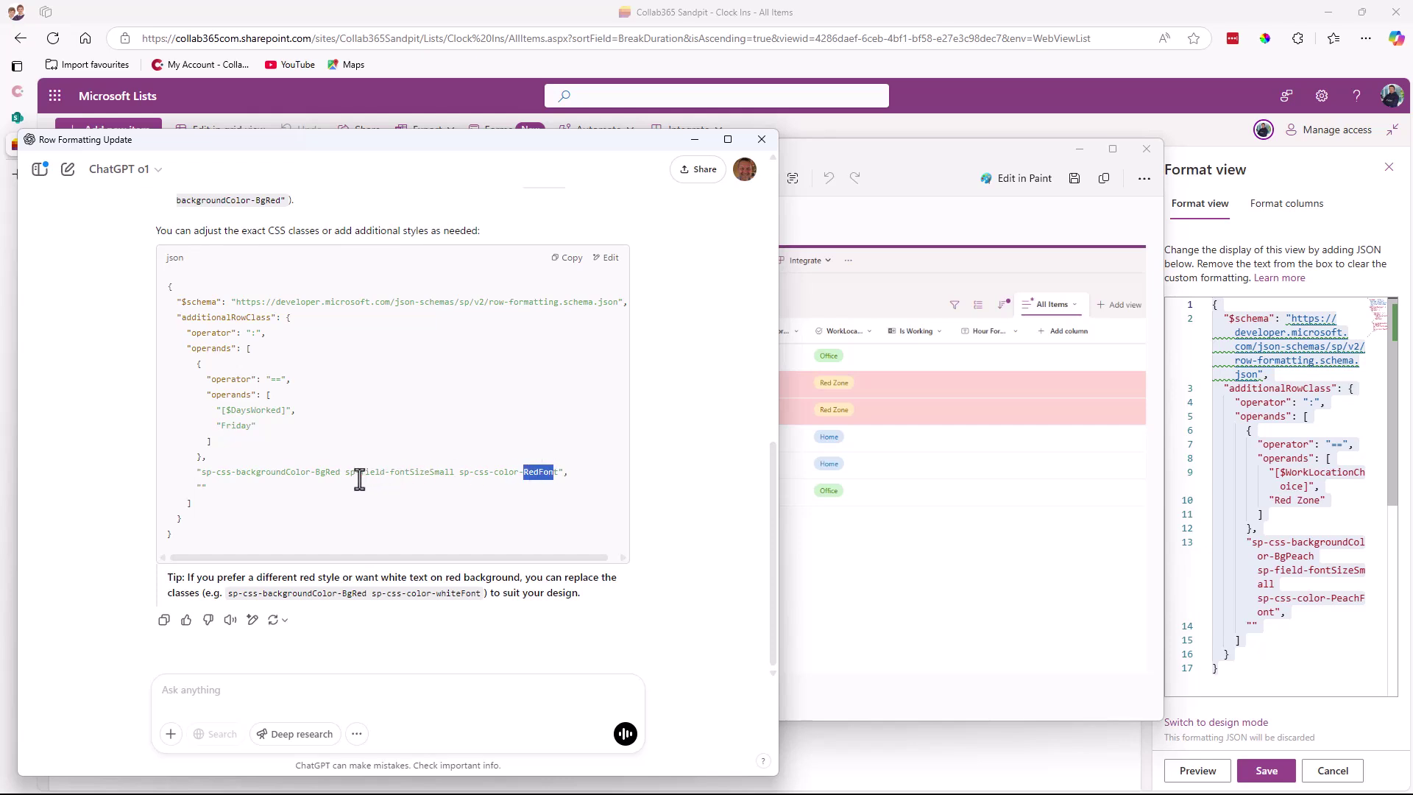
drag(337, 471, 311, 471)
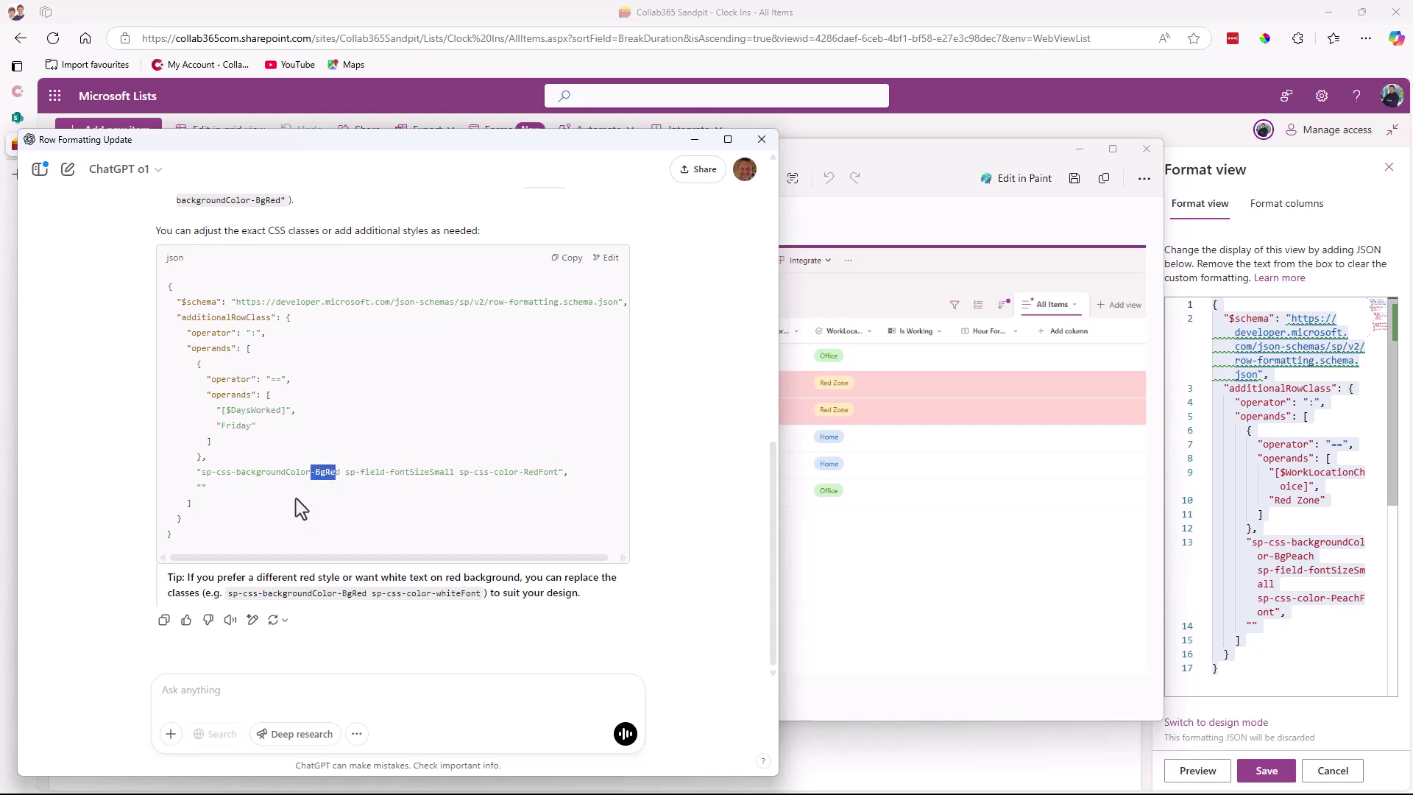
click(567, 258)
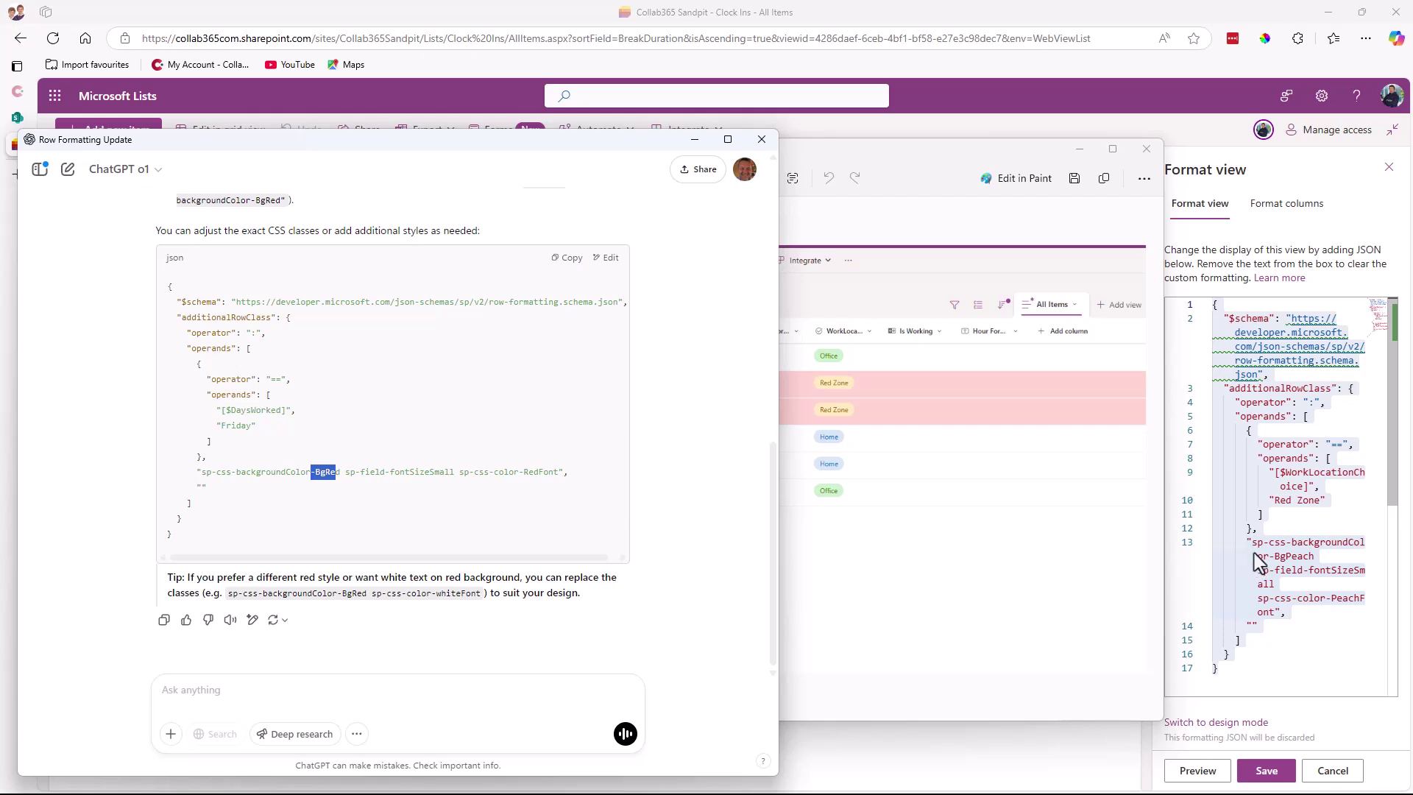
Return to the Clock Ins list and close the Format view pane
click(986, 78)
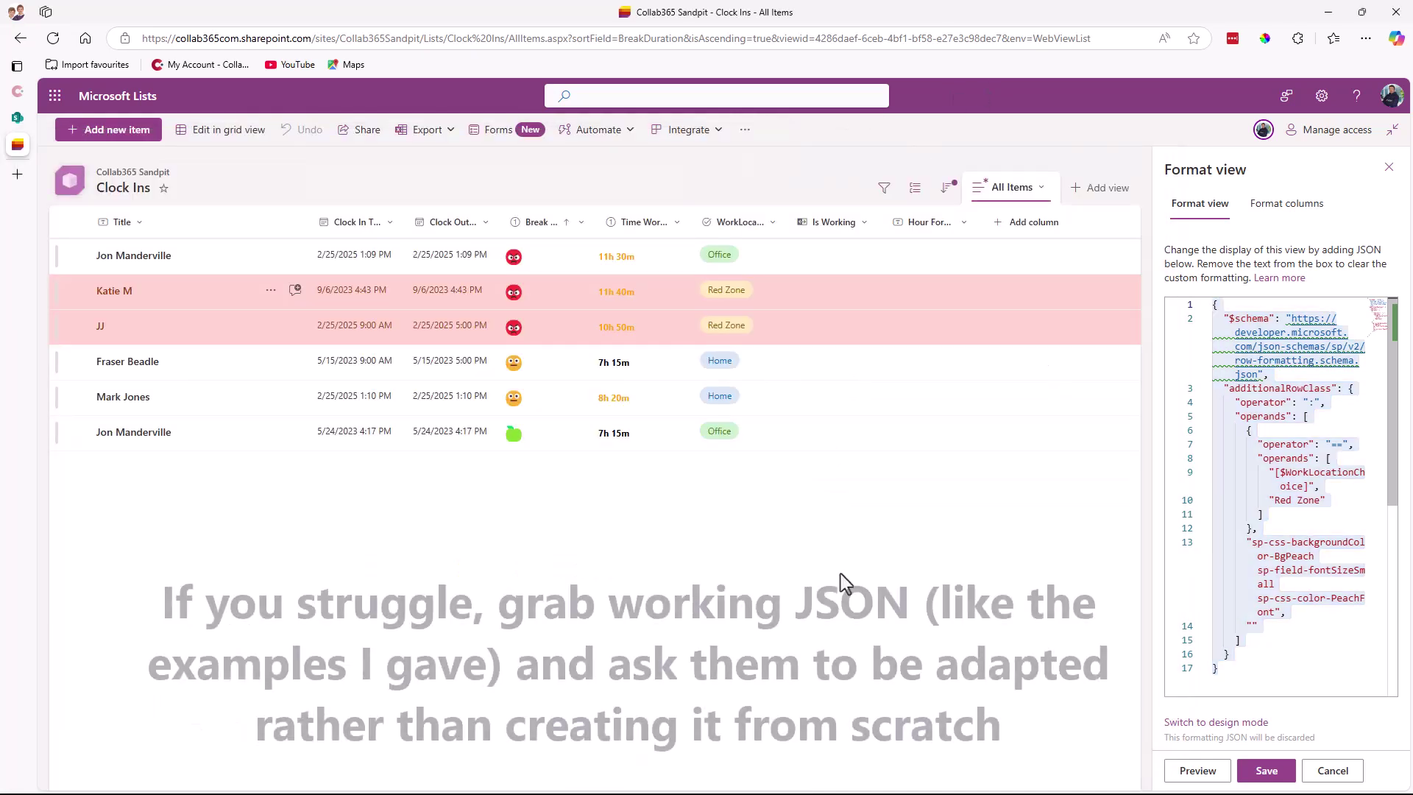
click(1390, 169)
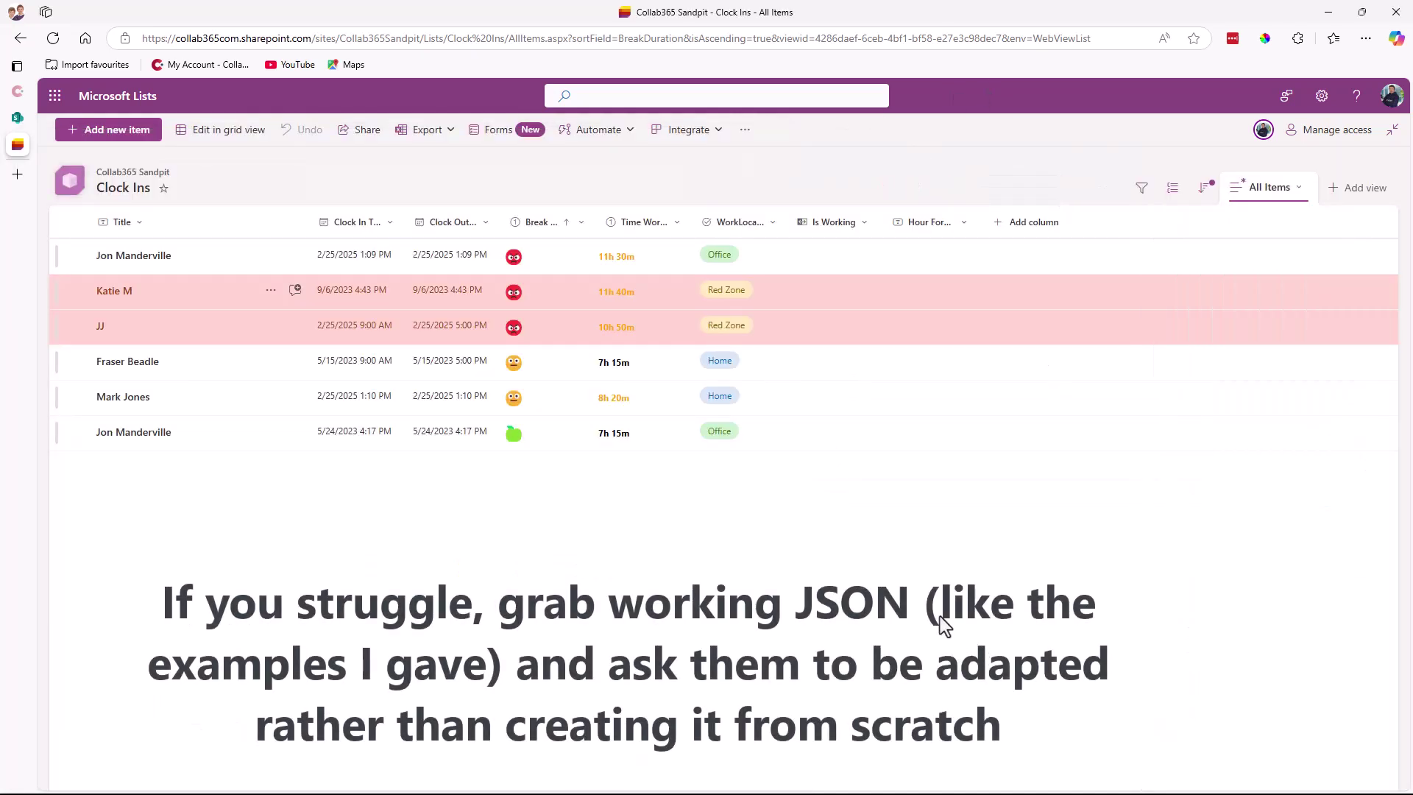